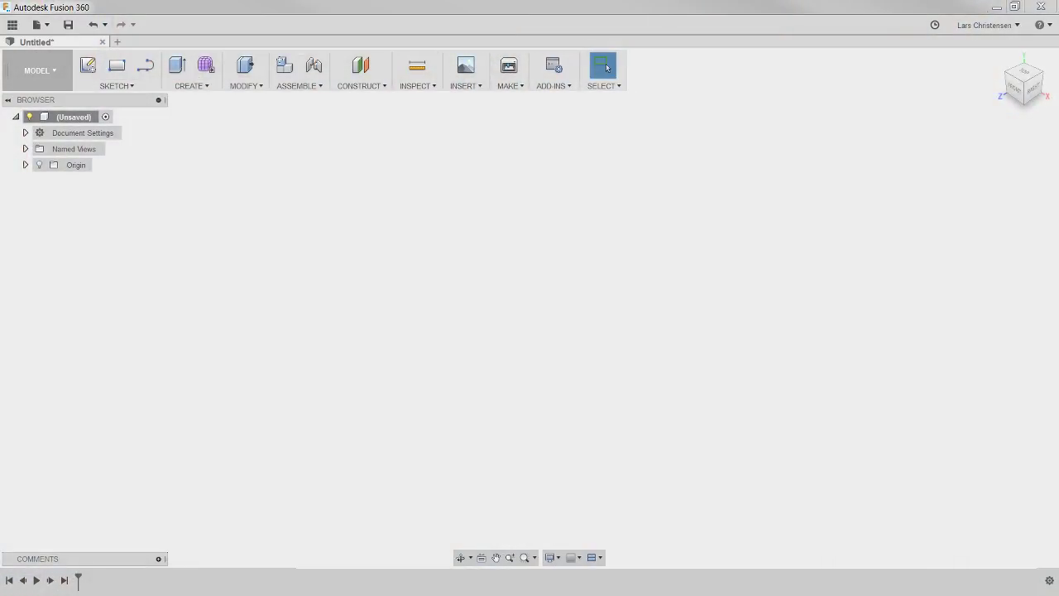
Sketch a 3 in by 3 in center rectangle on the horizontal origin plane, centered on the origin.
click(94, 70)
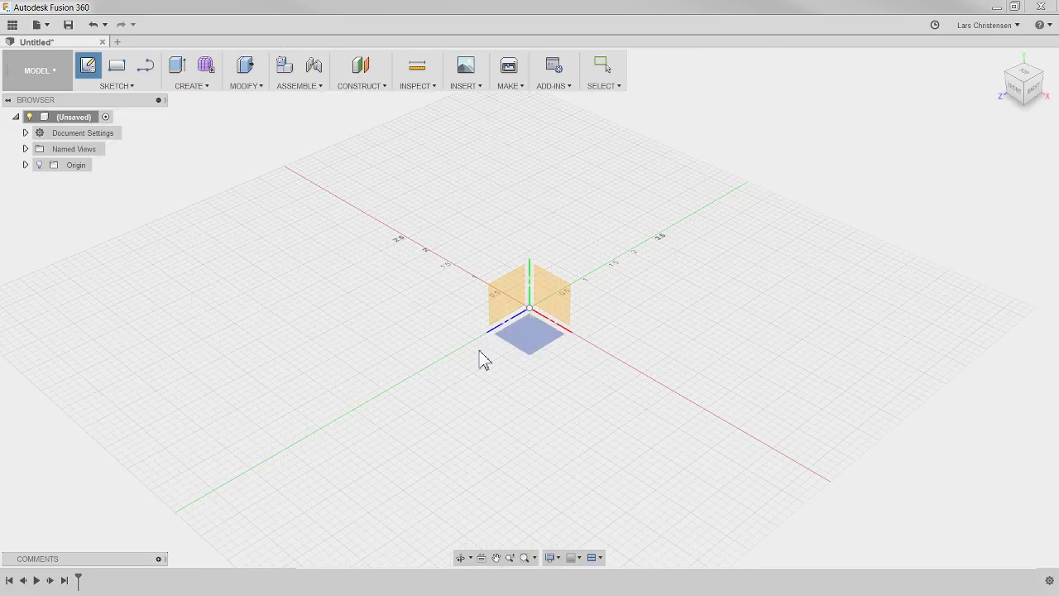
click(535, 338)
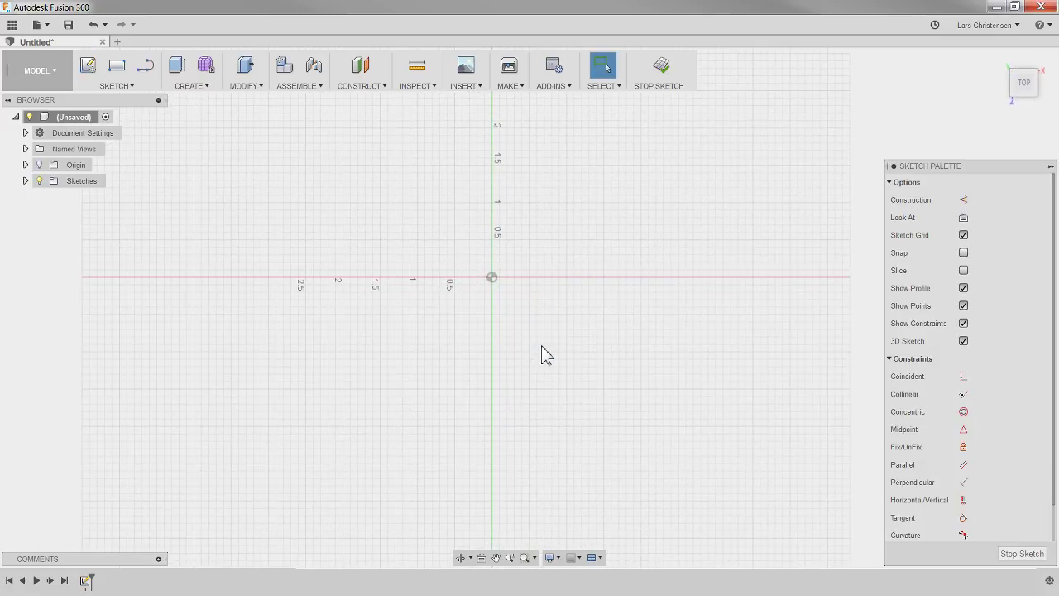
key(s)
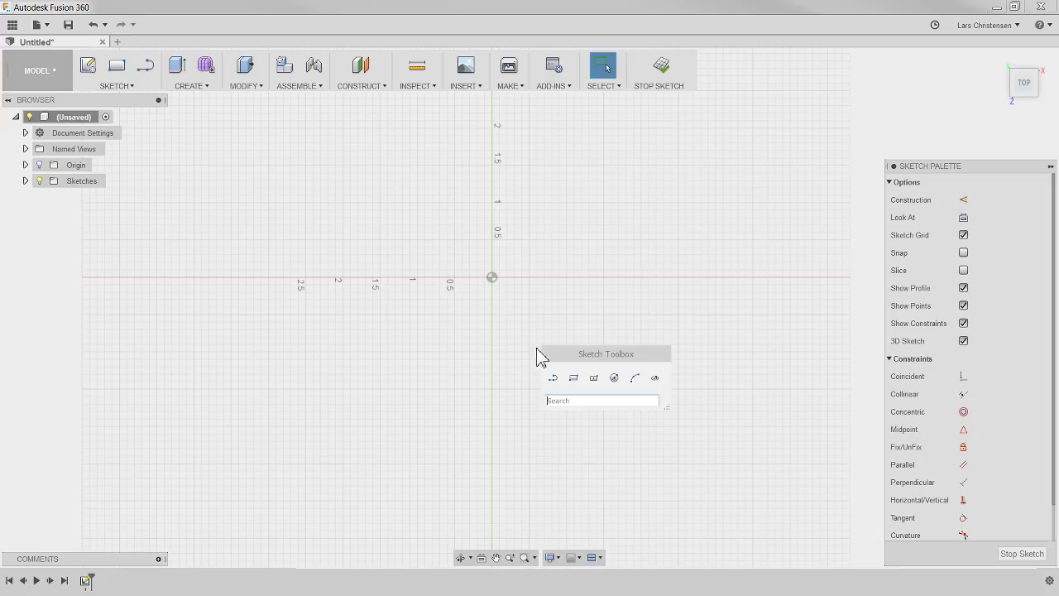
click(594, 378)
click(492, 278)
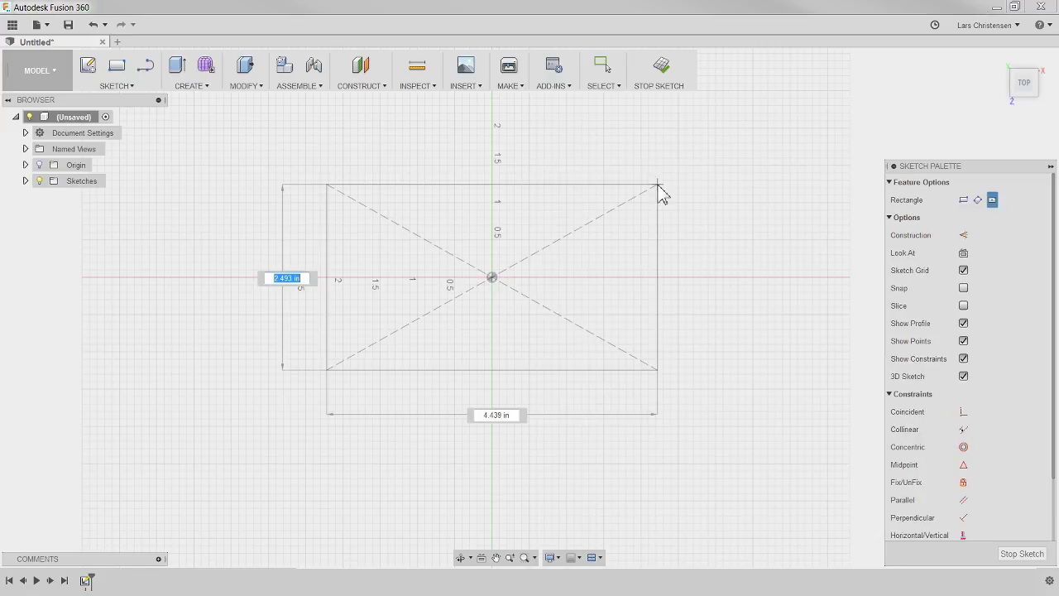
text(3)
key(Tab)
text(3)
key(Return)
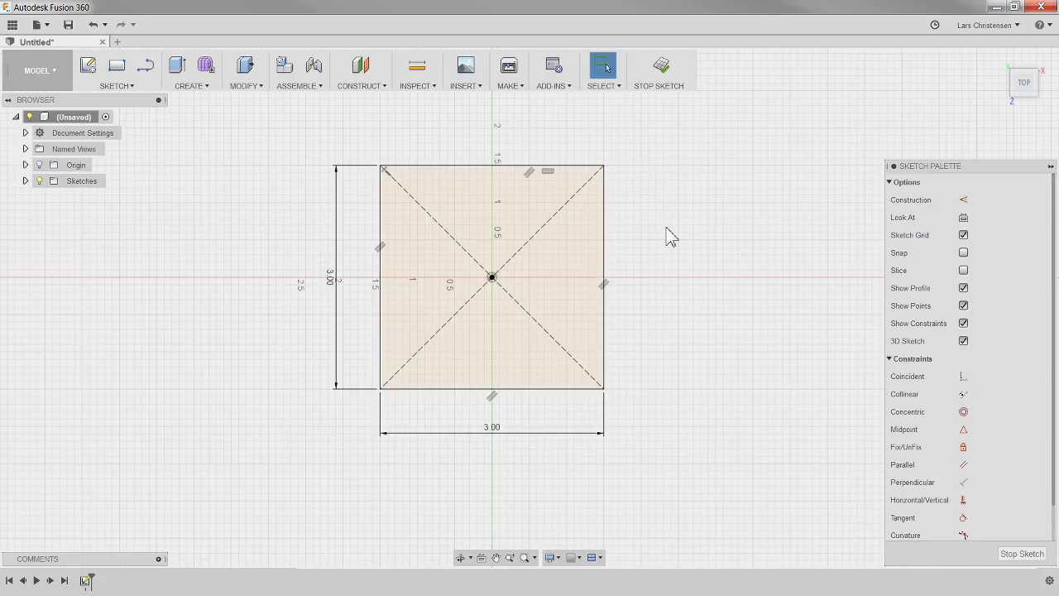
Extrude the square profile 2 in upward as a new body.
key(e)
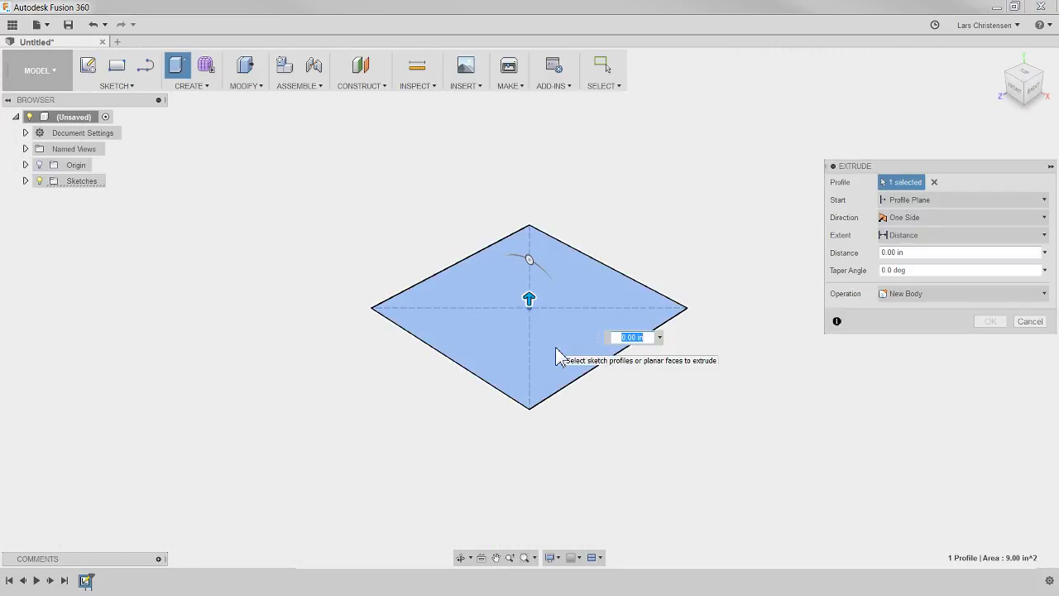
text(3)
key(Return)
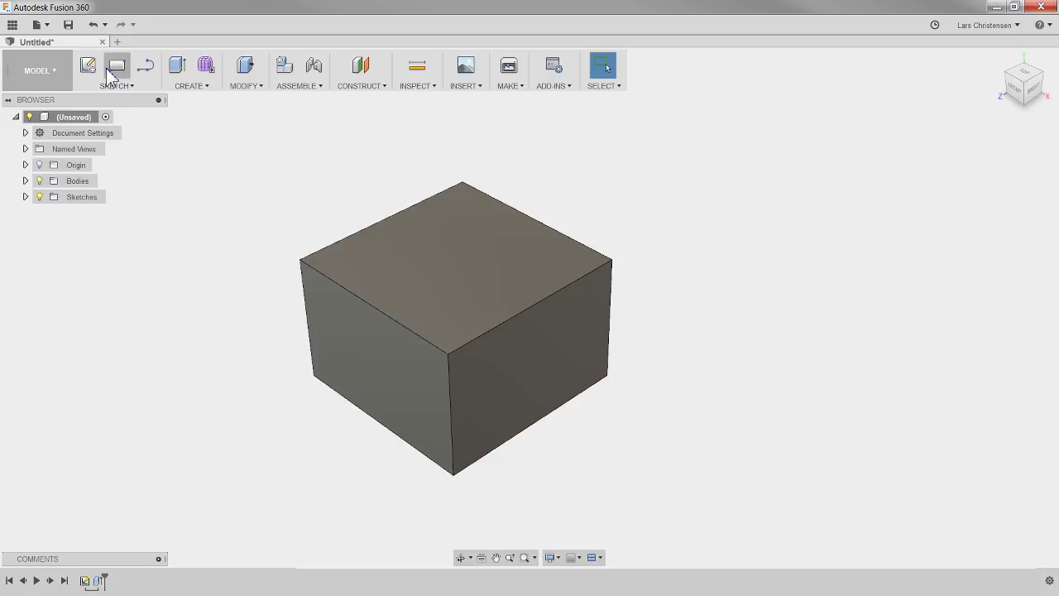
click(196, 88)
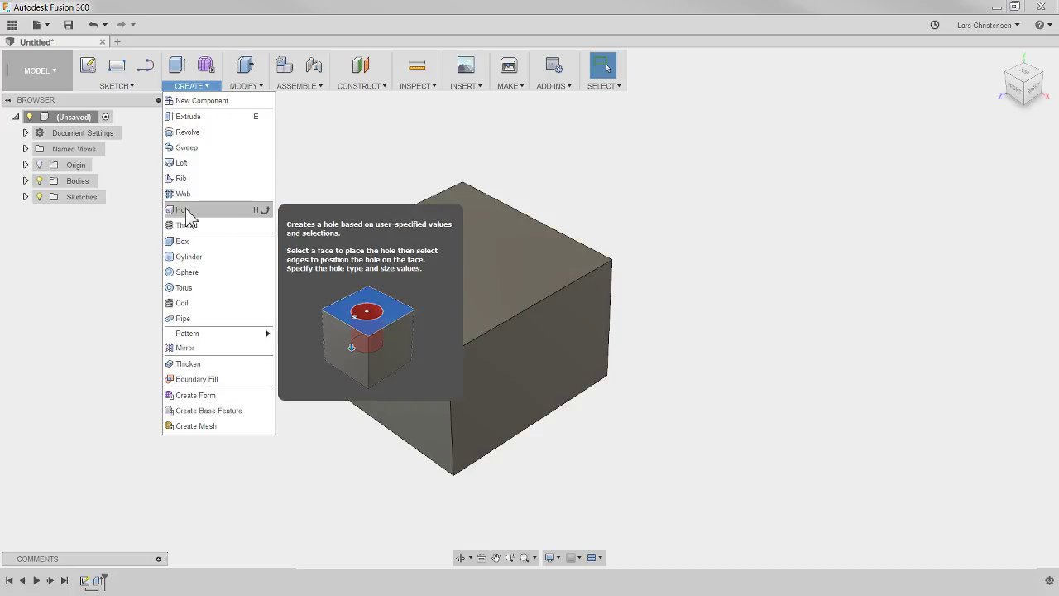
click(357, 180)
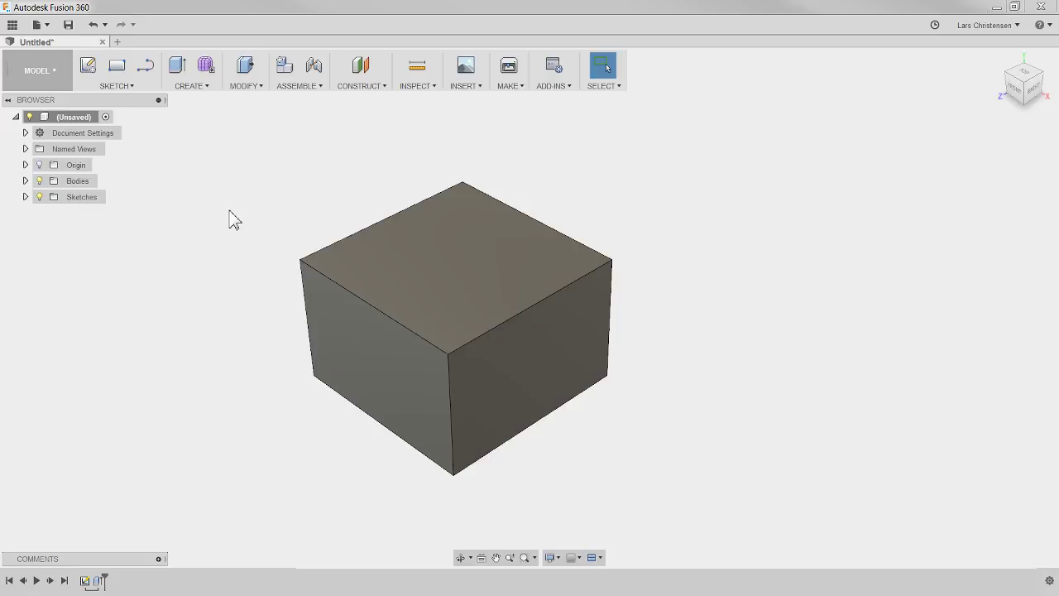
Sketch a 0.25 in diameter circle on the block's top face, centered on the origin.
click(88, 65)
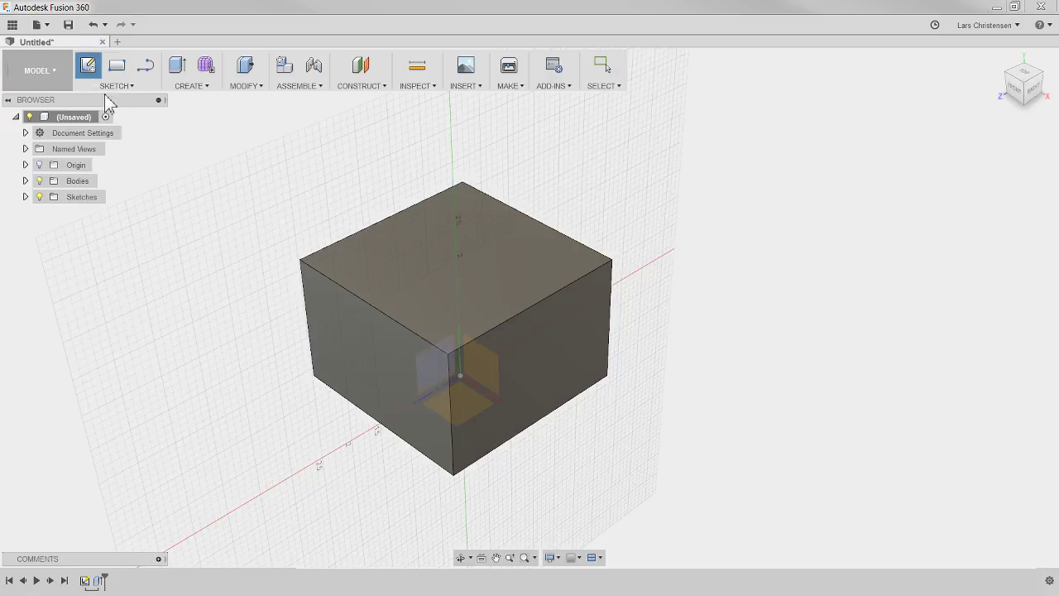
click(417, 269)
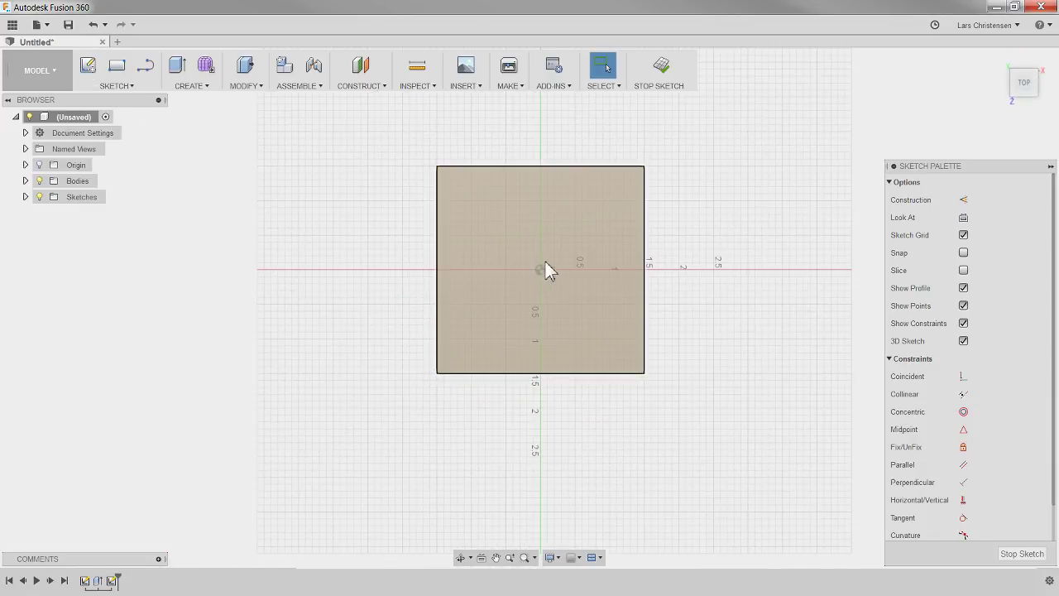
scroll(546, 269, up, 4)
key(c)
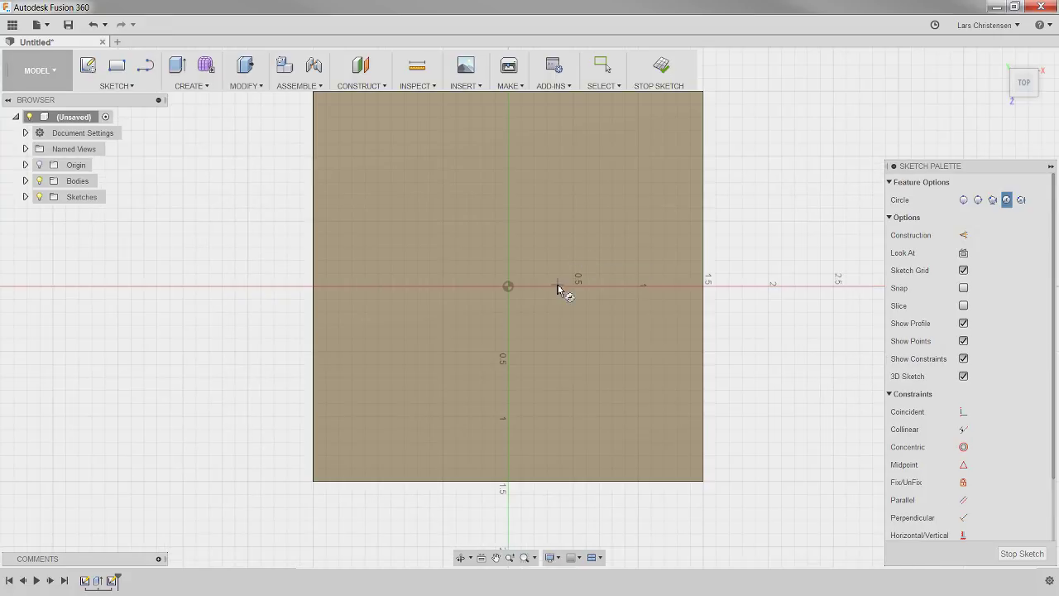
click(507, 287)
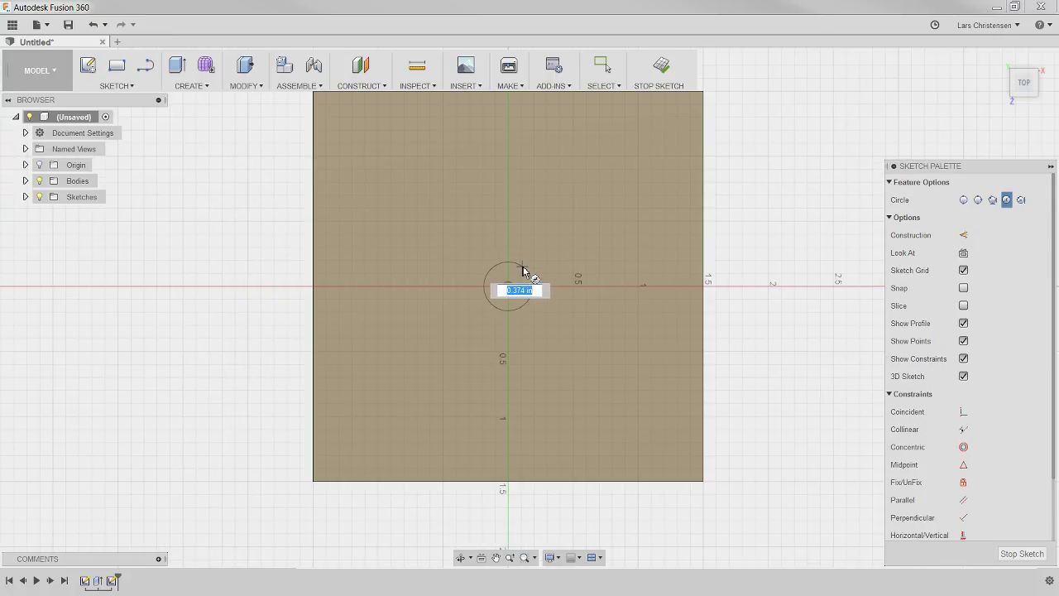
text(.25)
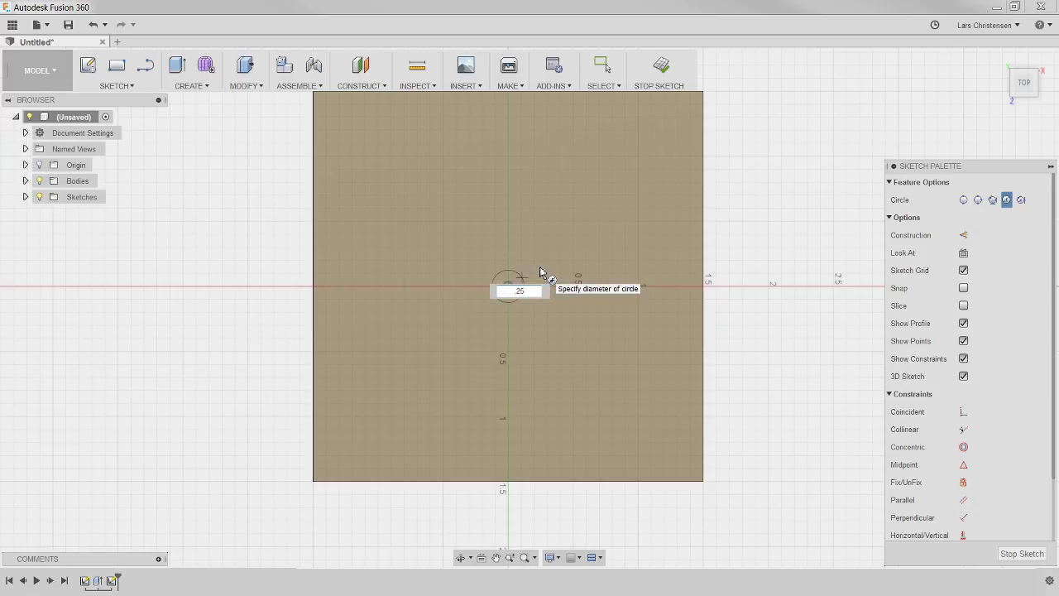
key(Tab)
key(Return)
key(Escape)
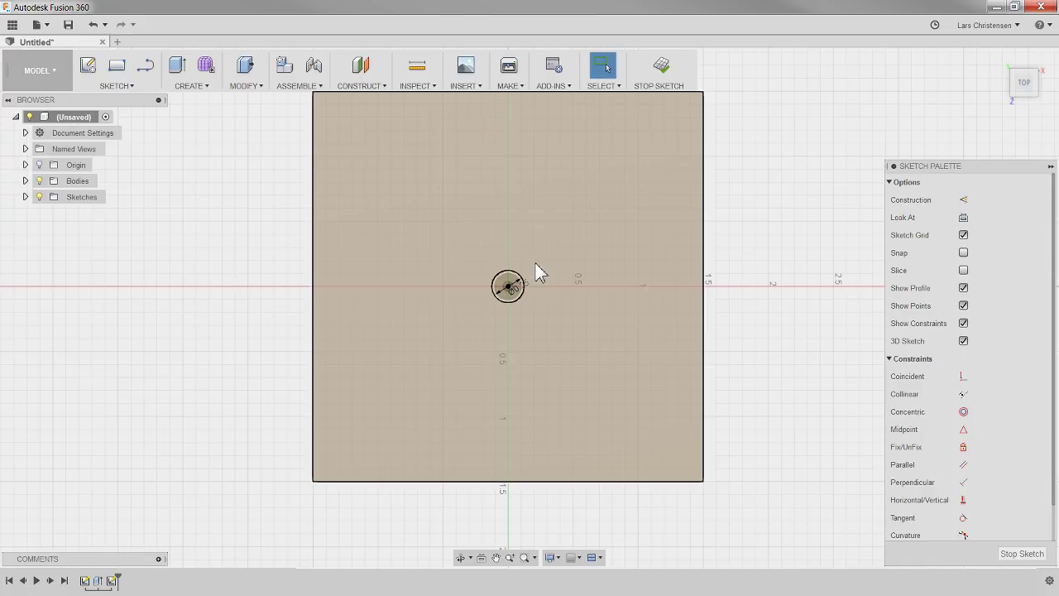
Press-pull the circle profile -0.75 in into the block as a cut to make a blind hole.
key(q)
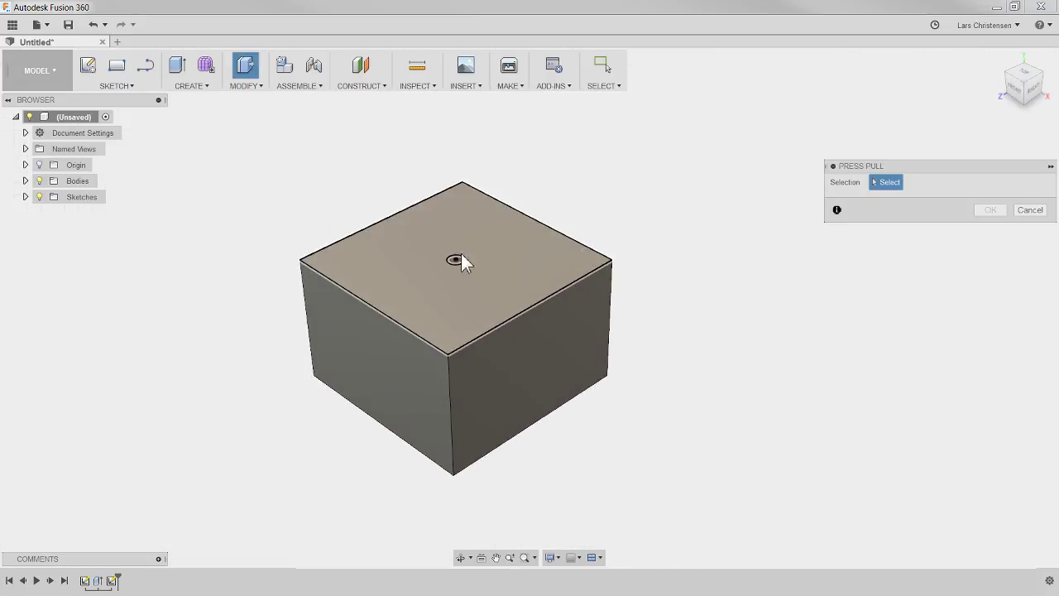
scroll(442, 253, up, 3)
click(463, 272)
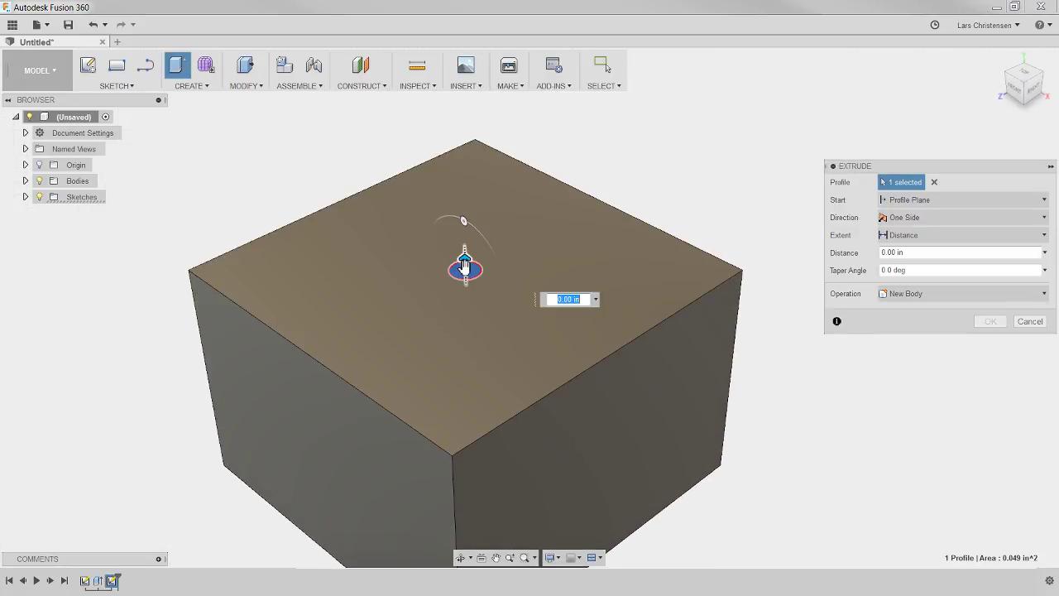
drag(466, 273, 456, 320)
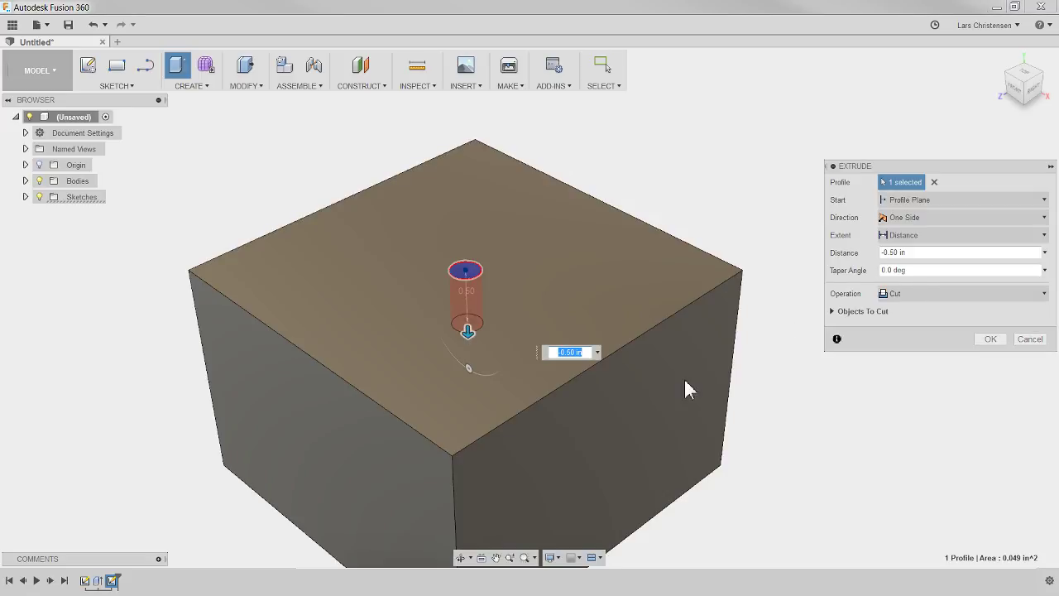
scroll(685, 379, up, 3)
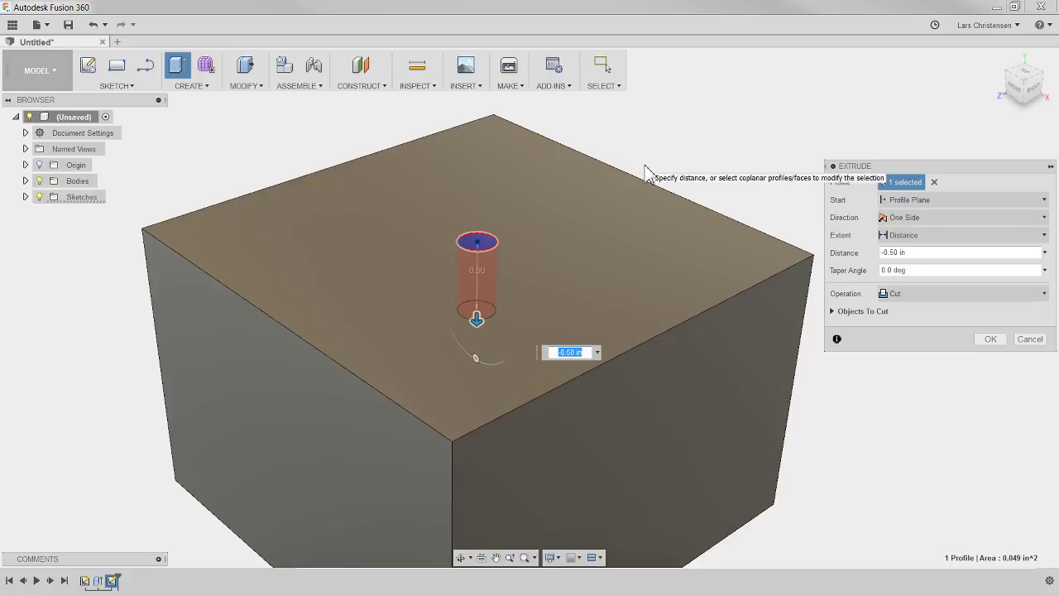
scroll(646, 174, up, 2)
scroll(646, 174, up, 2)
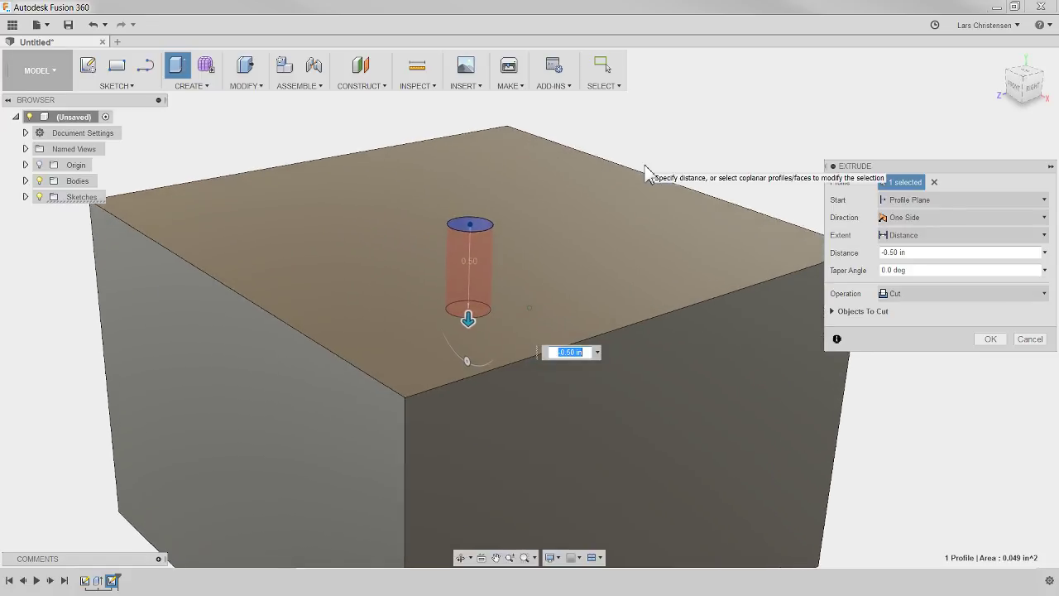
scroll(646, 173, up, 2)
text(-.75)
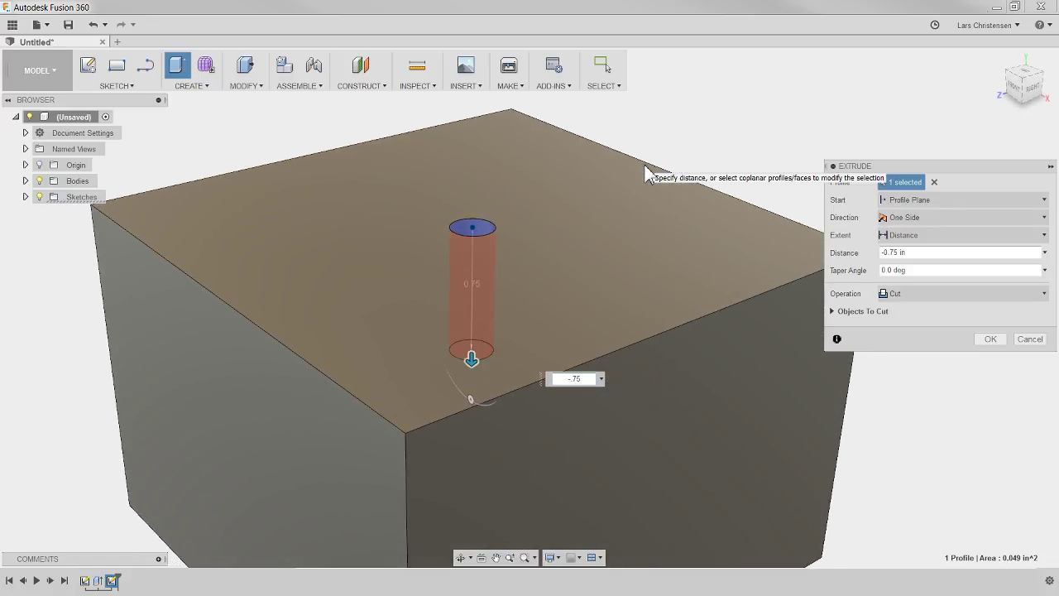
scroll(646, 174, up, 1)
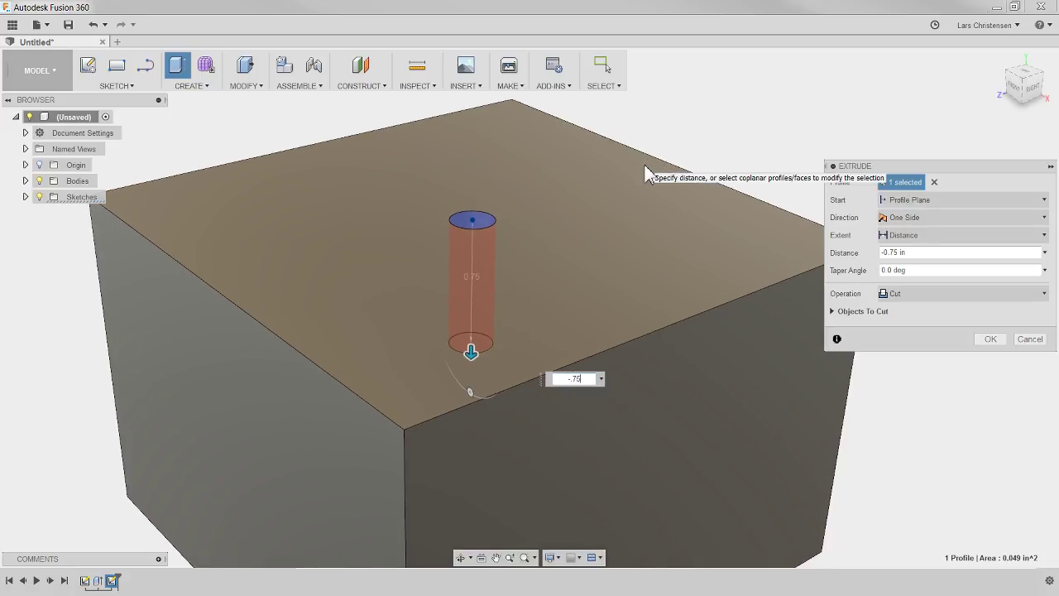
key(Return)
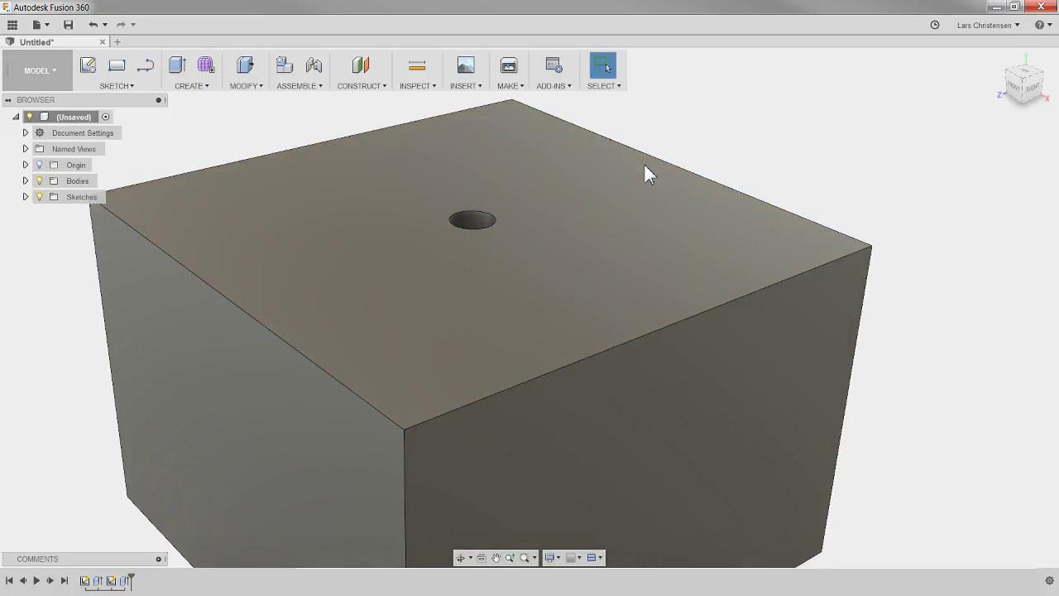
Create a section analysis from the block's right side face, offset -1.50 in to cut through the hole's center.
click(371, 86)
click(416, 86)
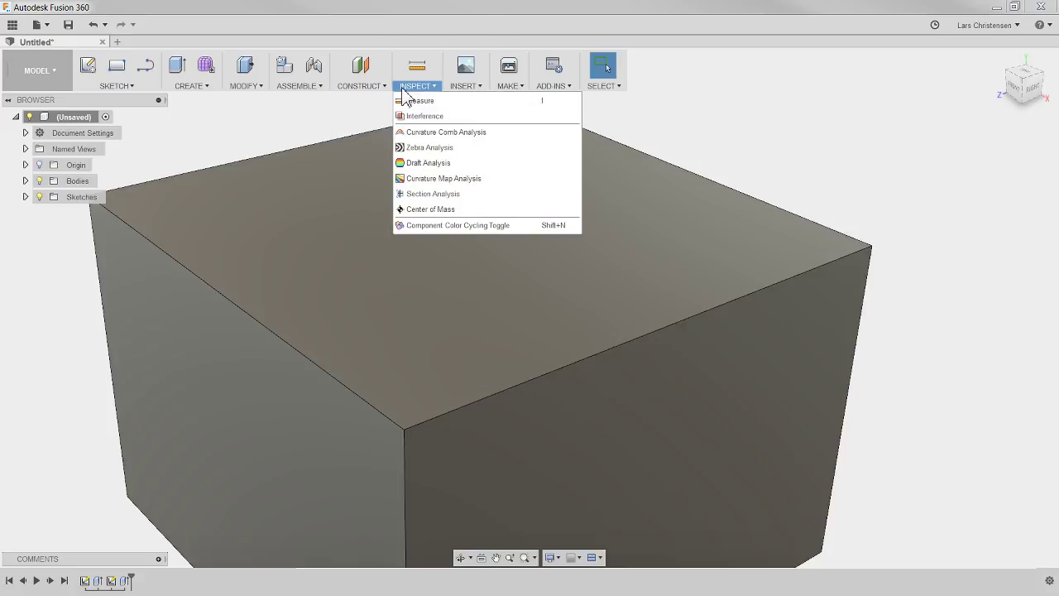
click(408, 194)
click(658, 413)
drag(678, 428, 482, 310)
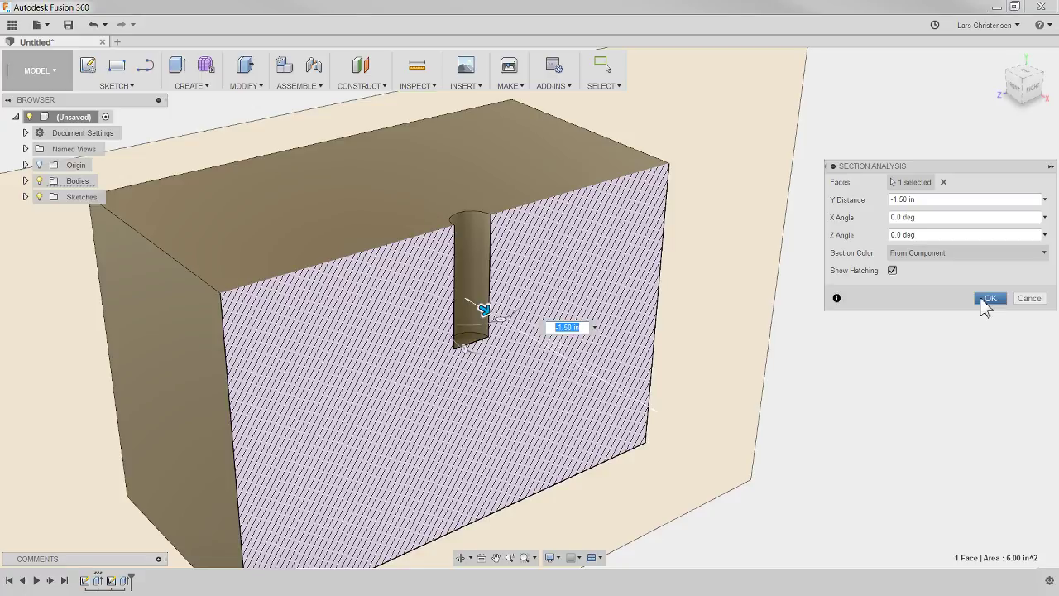
click(990, 297)
shift+middle_drag(506, 352, 562, 198)
key(F6)
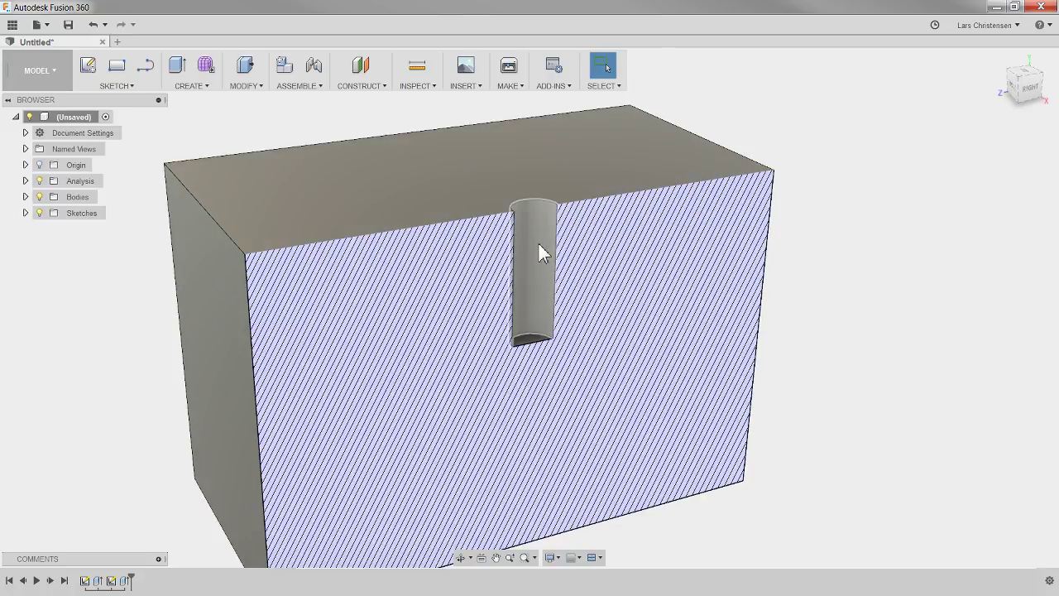
Start a thread on the hole's cylindrical wall and set it to be modeled.
click(208, 89)
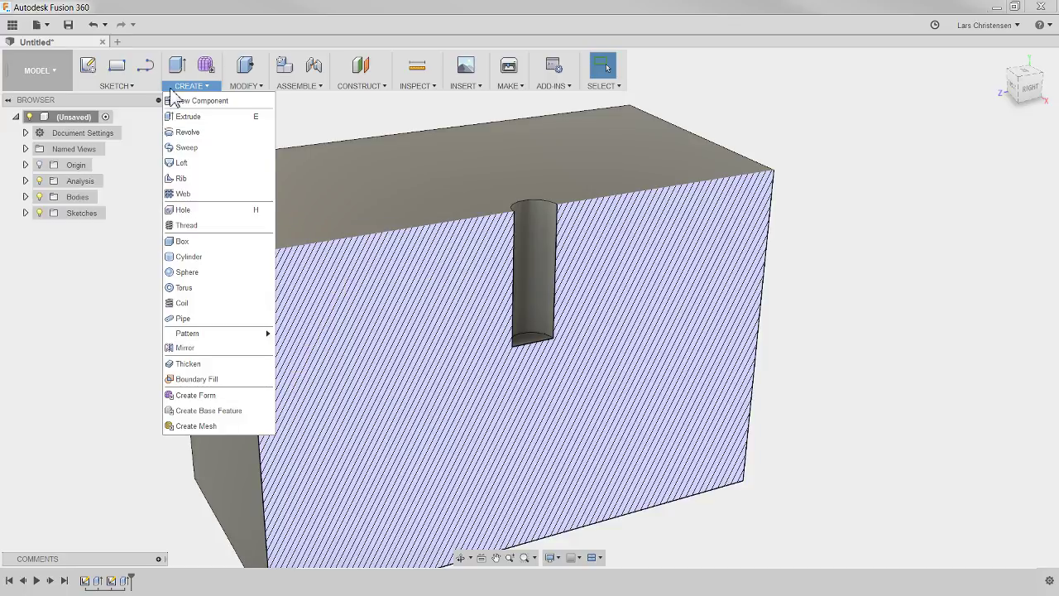
click(190, 225)
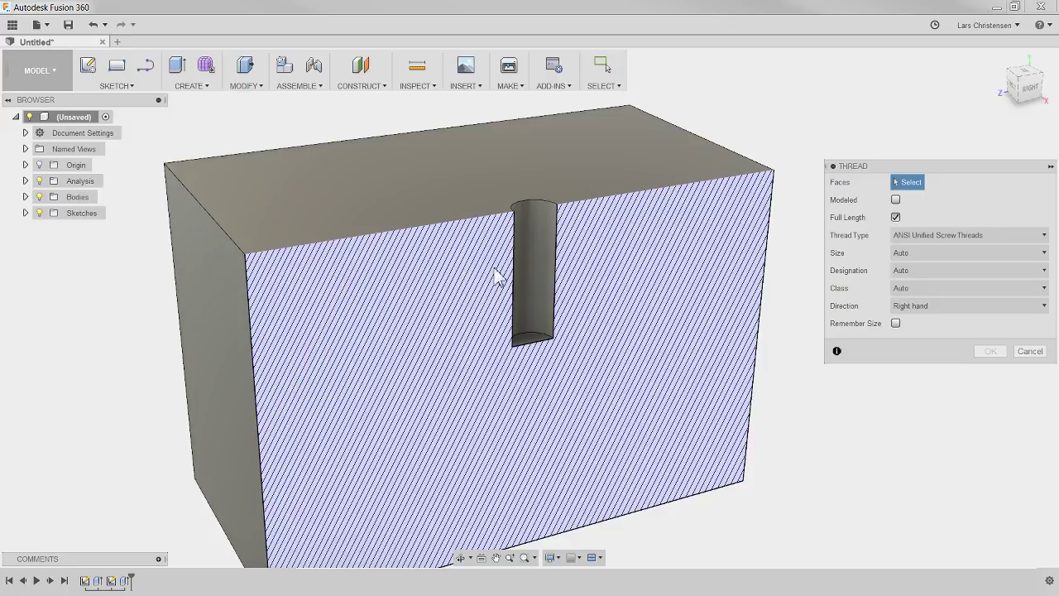
click(539, 248)
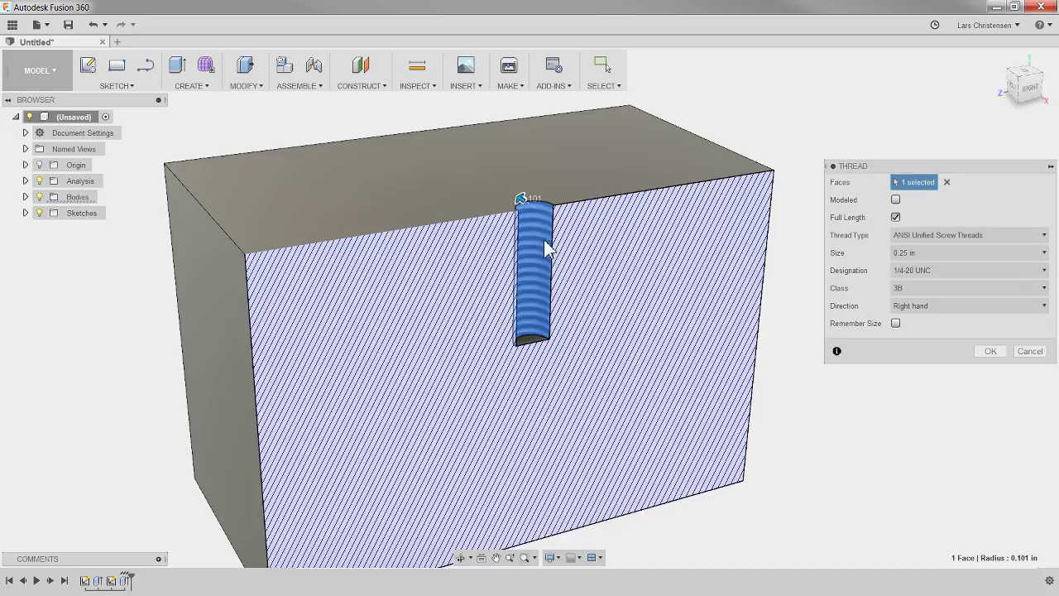
shift+middle_drag(560, 276, 538, 253)
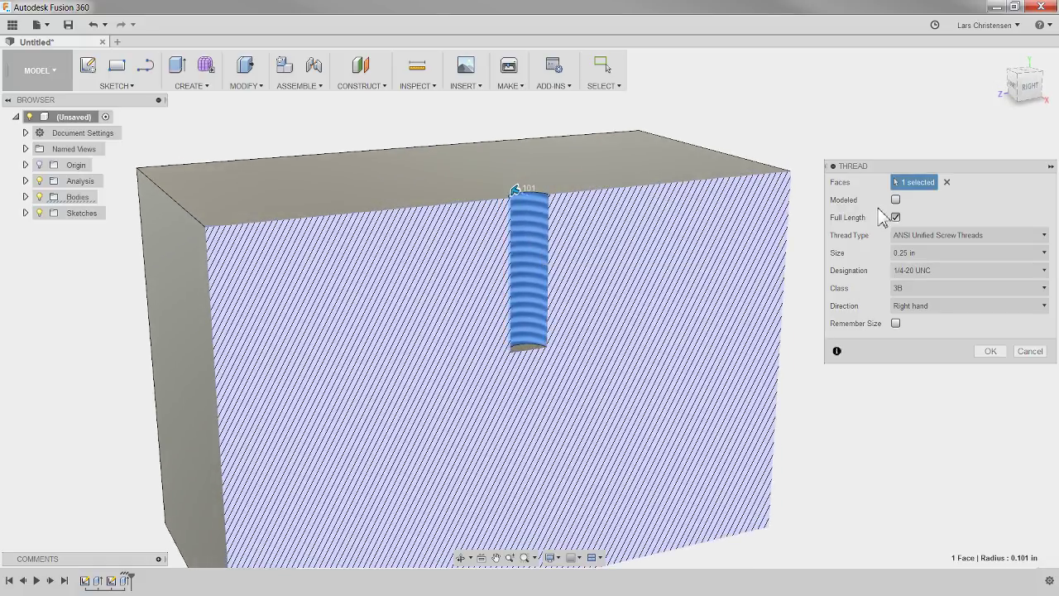
click(895, 200)
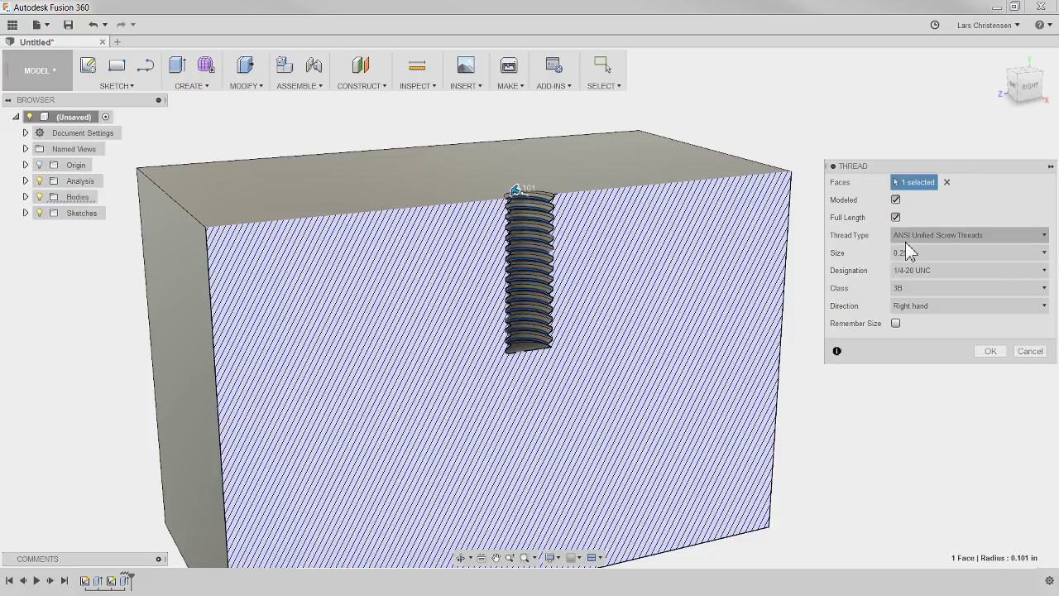
Create the right-hand thread along the hole's full length with the 1/4-20 UNC designation and class 3B.
click(918, 271)
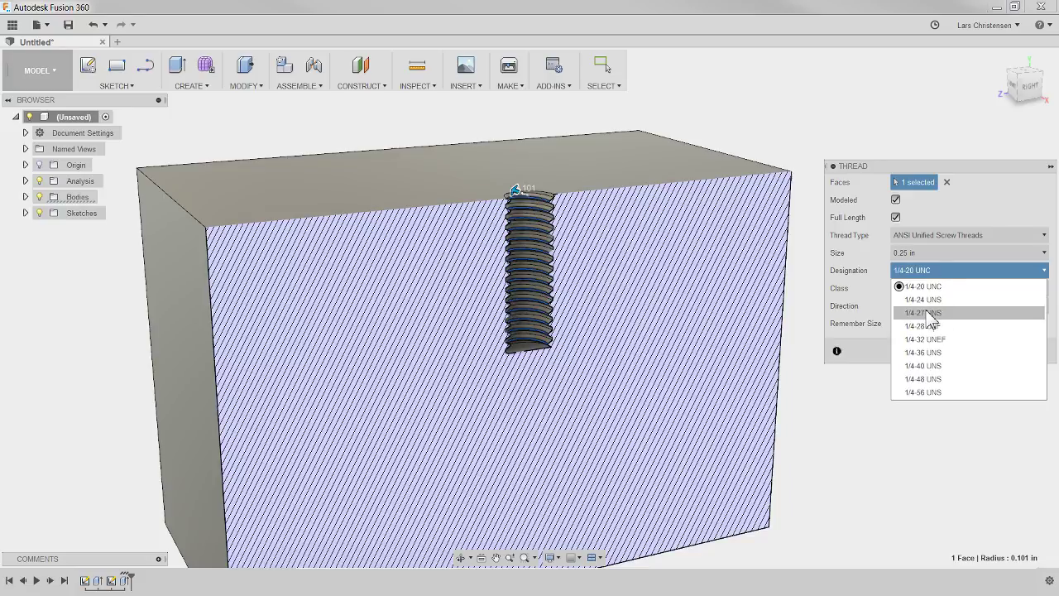
click(919, 276)
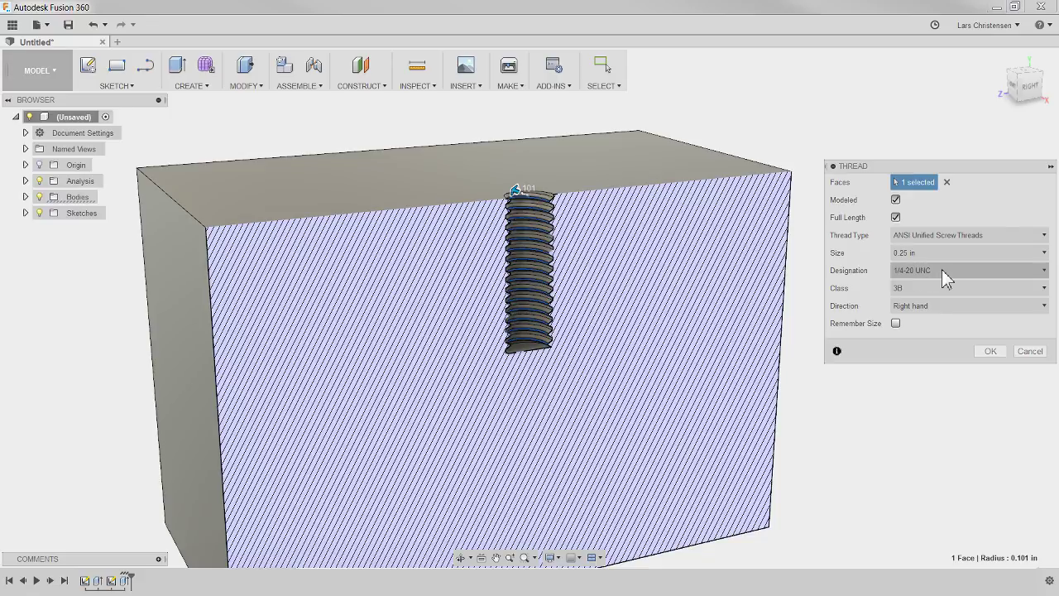
click(947, 290)
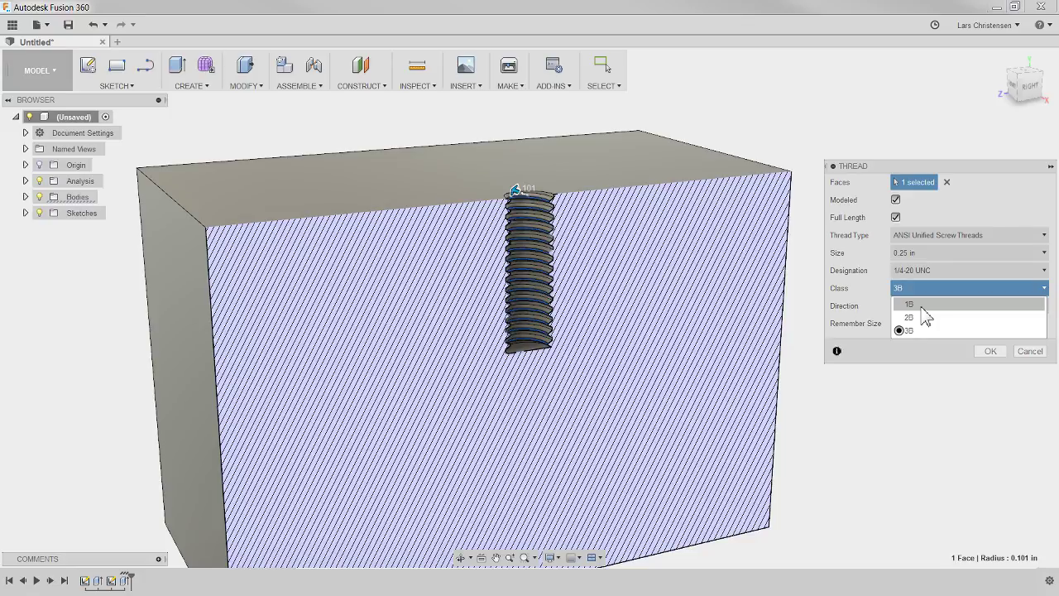
click(910, 331)
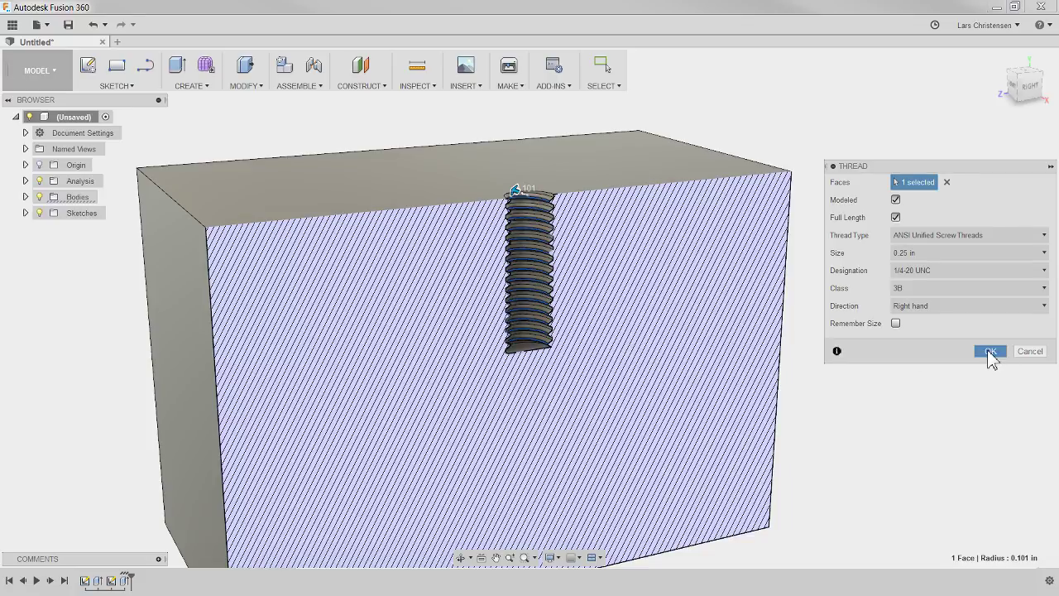
click(991, 354)
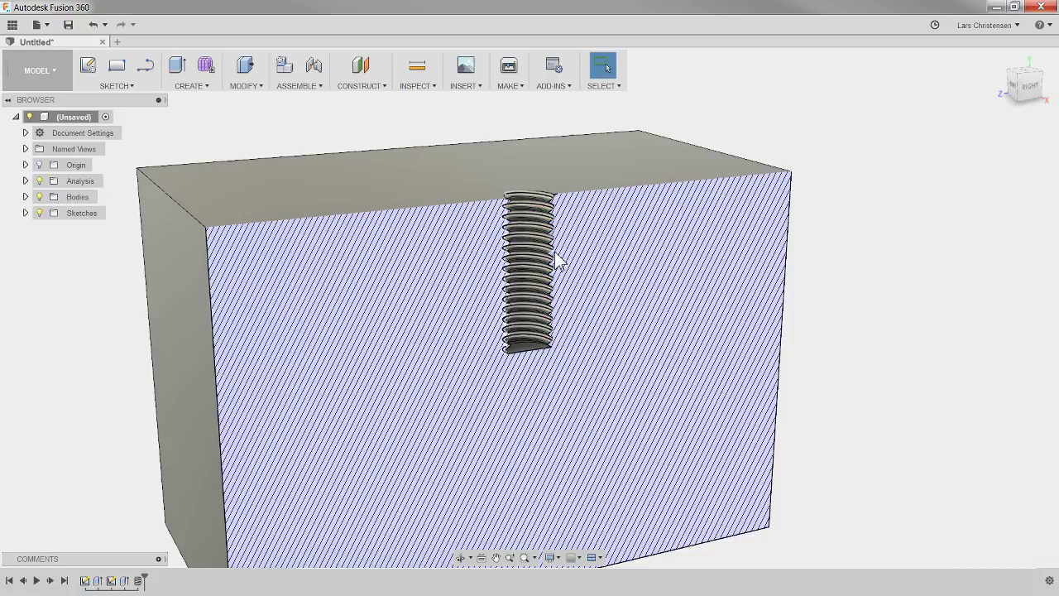
shift+middle_drag(419, 367, 562, 336)
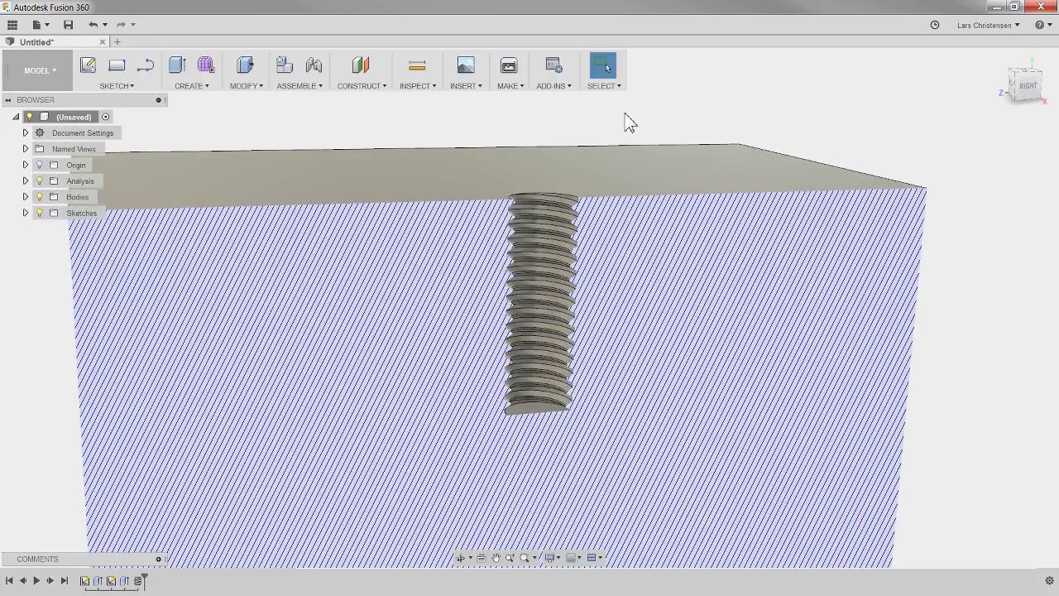
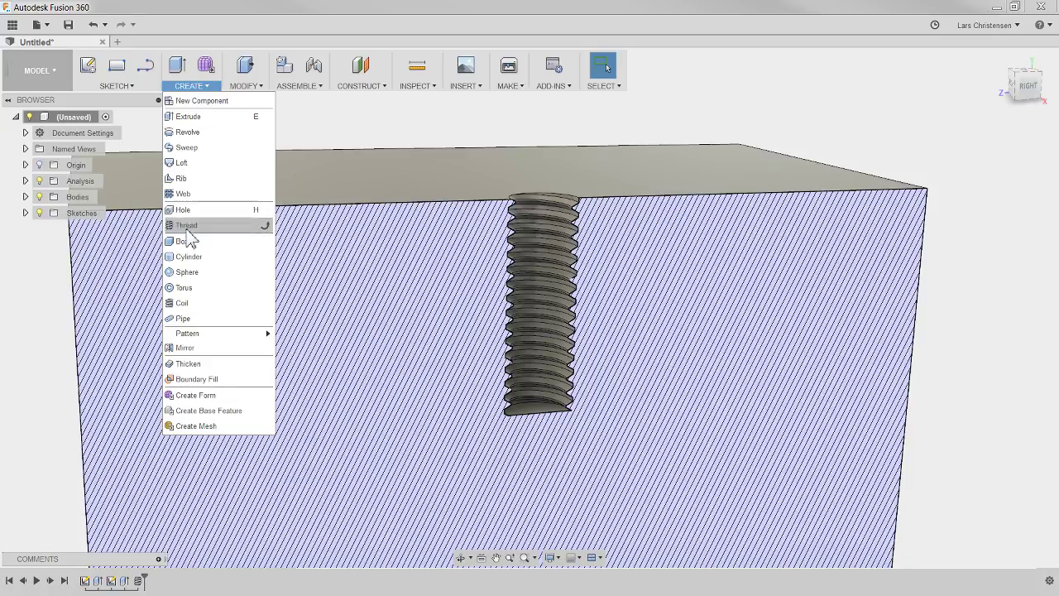
click(308, 138)
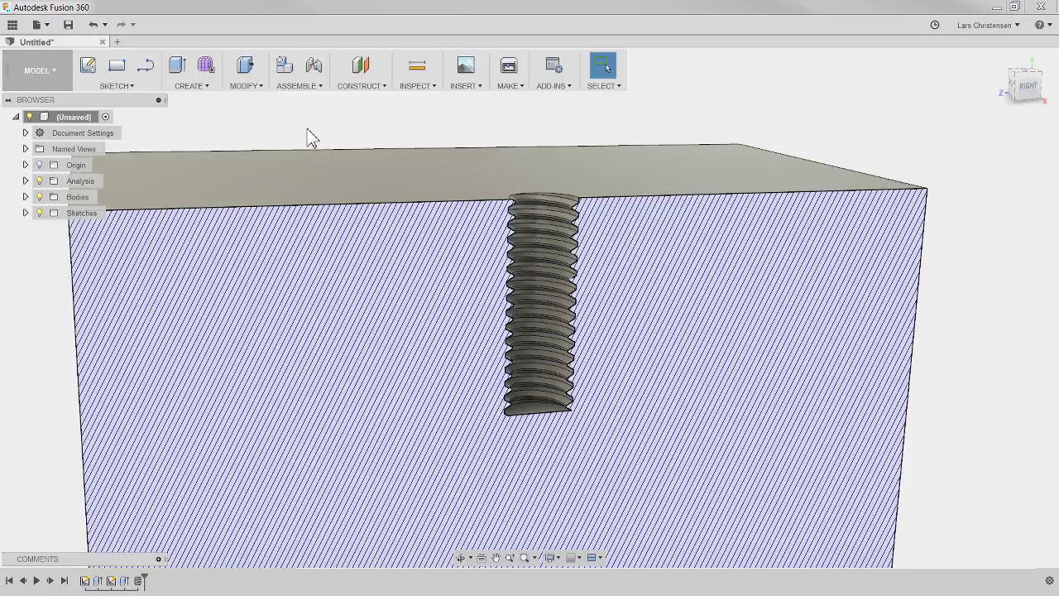
Hide the section analysis and sketch a point on the block's top face, away from the threaded hole.
click(39, 180)
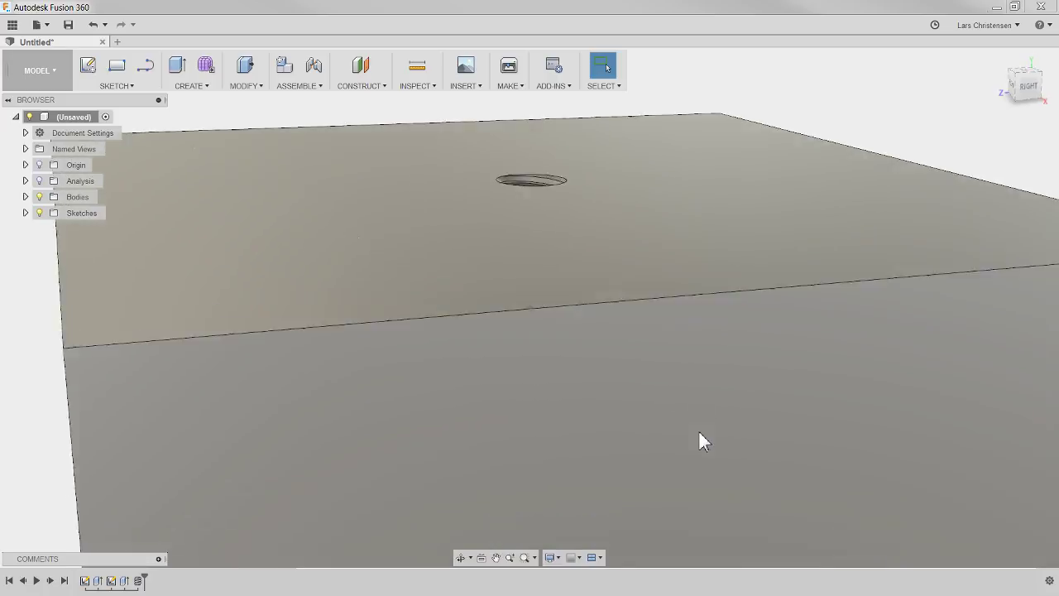
key(F6)
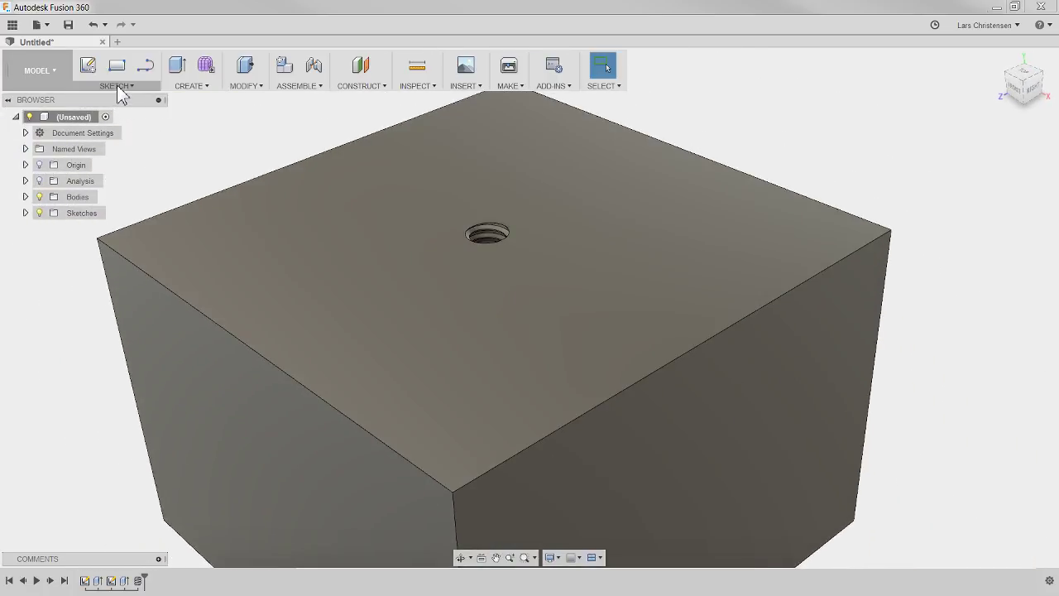
click(88, 65)
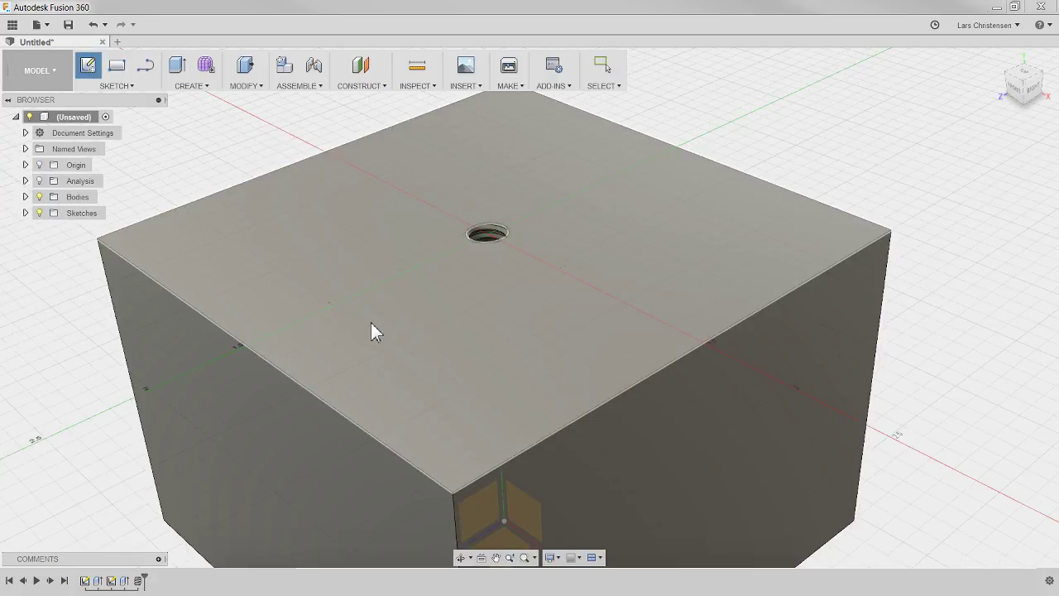
click(371, 321)
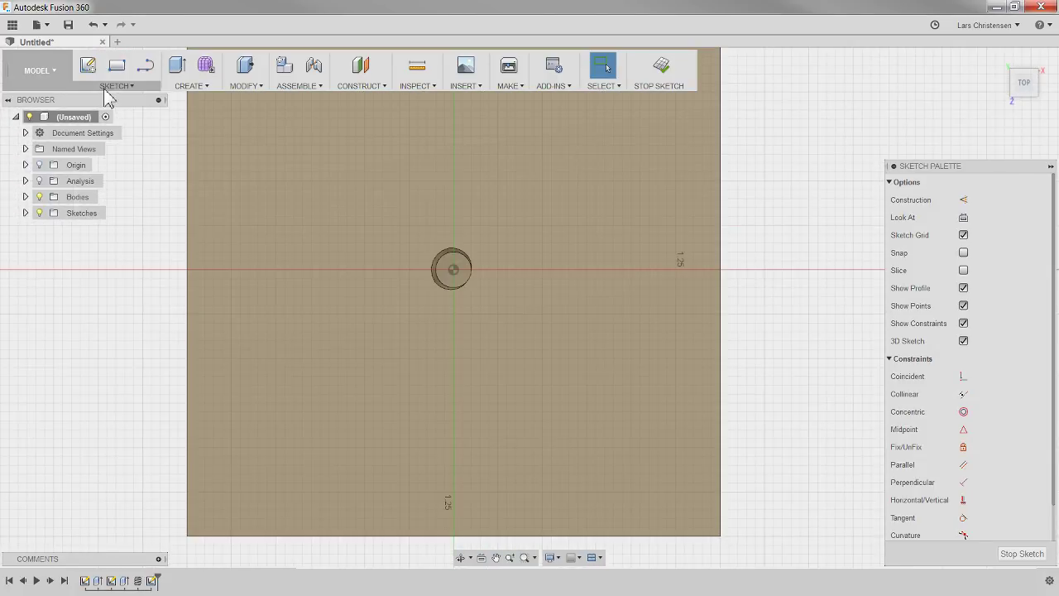
click(114, 86)
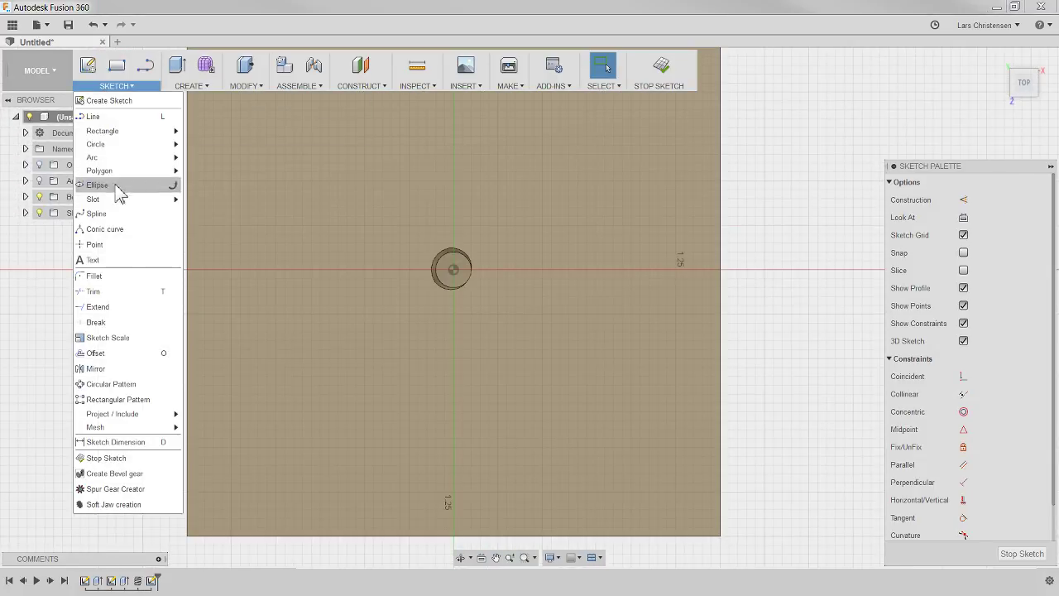
click(120, 247)
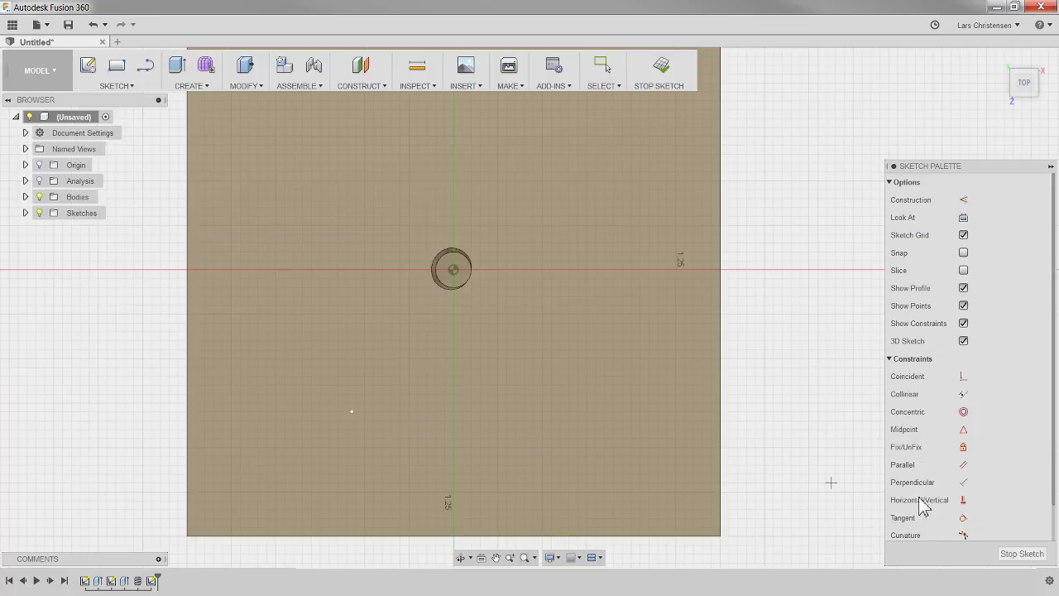
Align the sketched point vertically with the origin using a Horizontal/Vertical constraint.
click(963, 501)
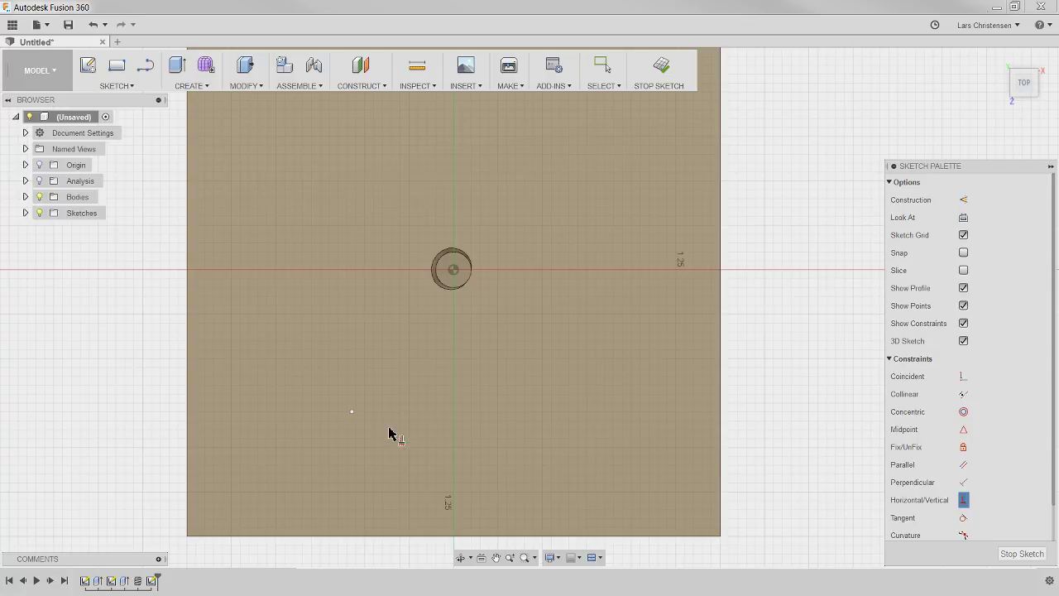
click(352, 411)
click(454, 273)
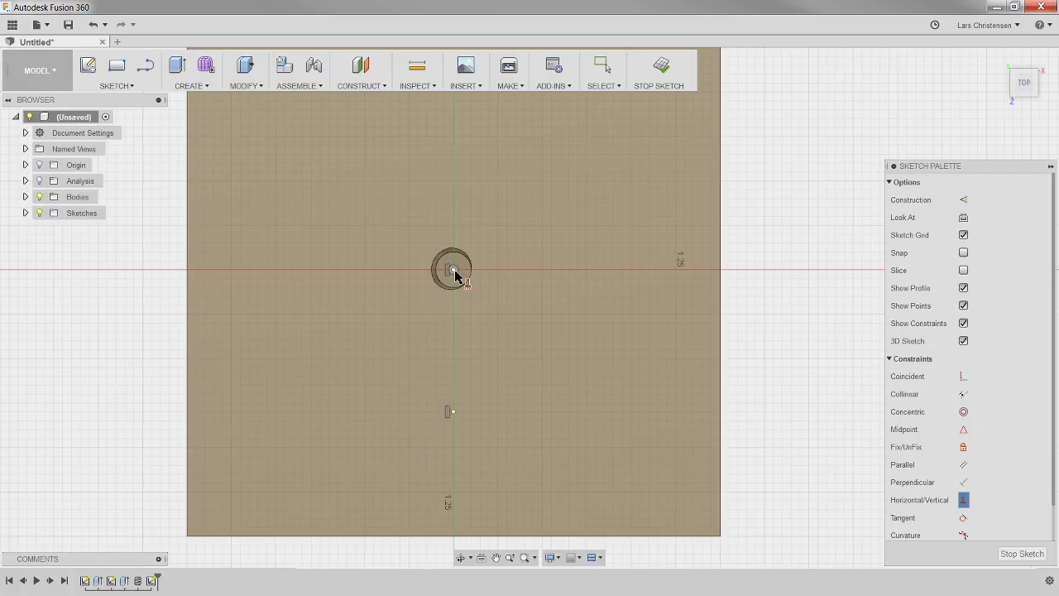
Dimension the point 1 in from the origin and finish the sketch.
key(d)
click(454, 270)
click(449, 411)
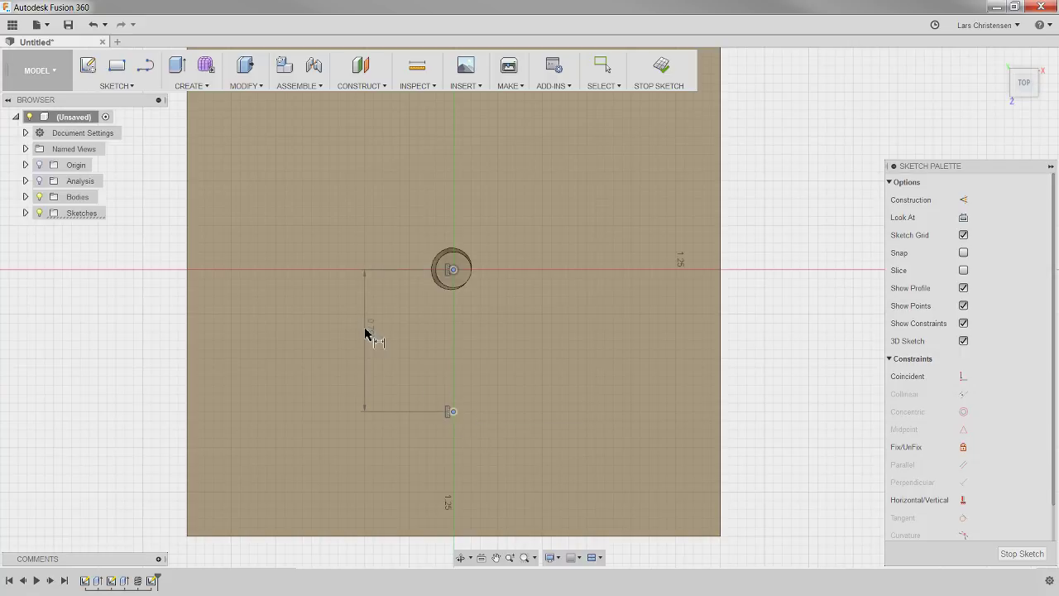
click(364, 332)
text(1)
key(Return)
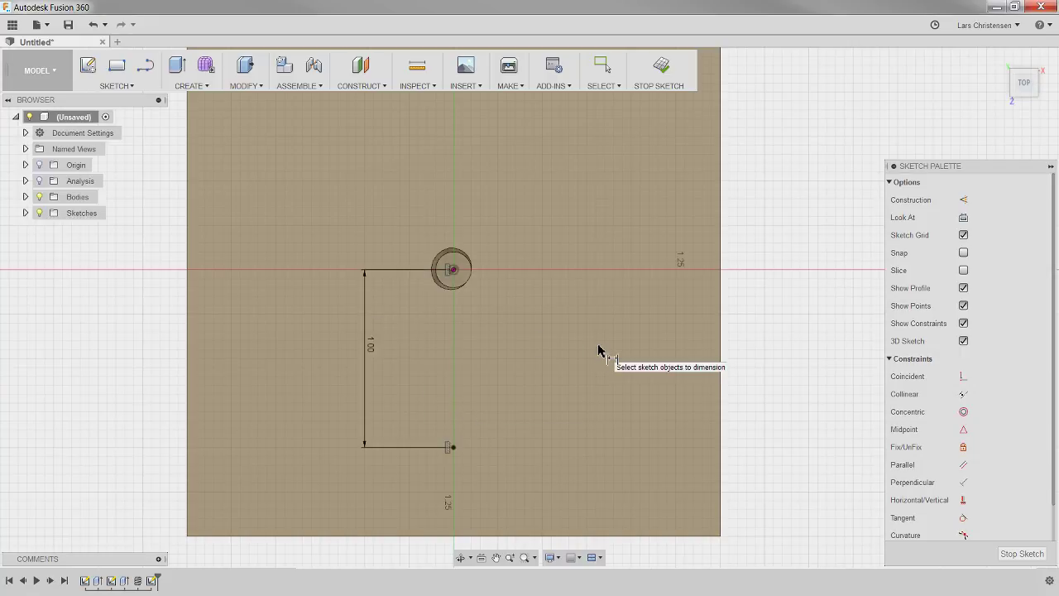
click(1022, 554)
Start a Hole feature on the sketched point with the hole type Simple.
click(199, 86)
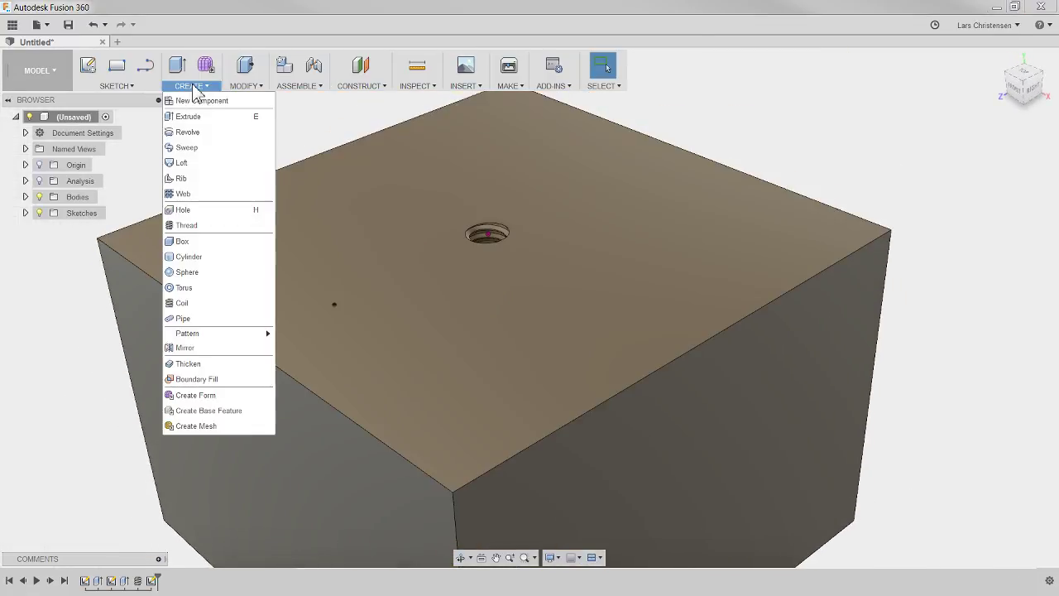
click(193, 210)
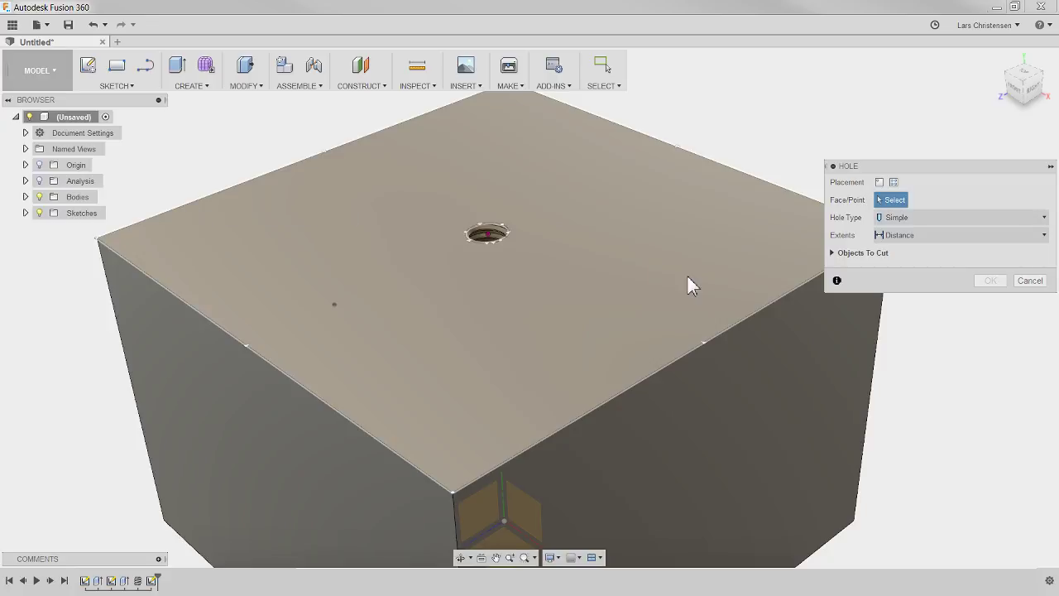
click(334, 305)
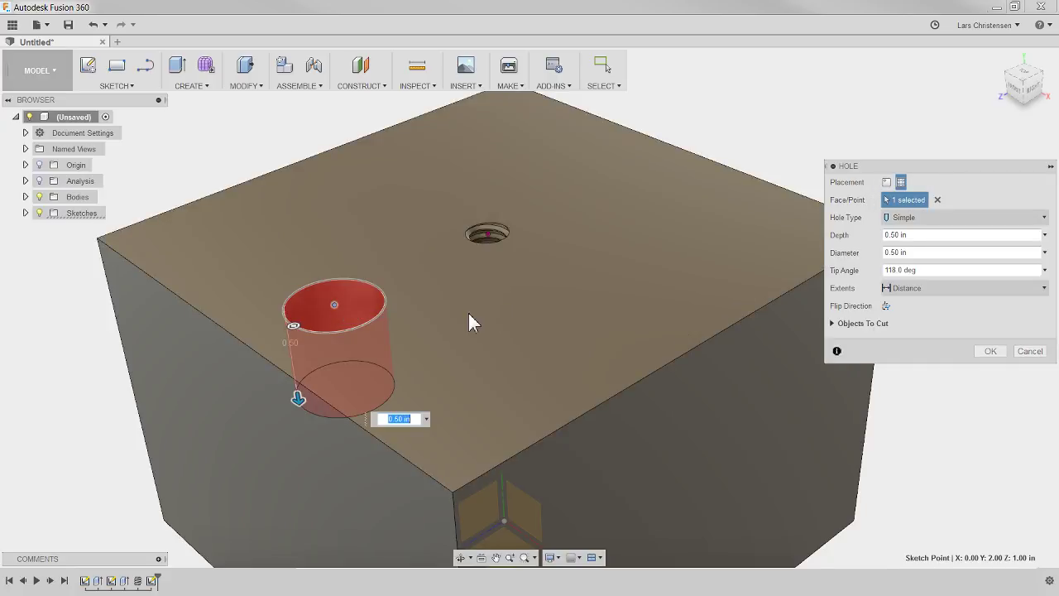
click(998, 219)
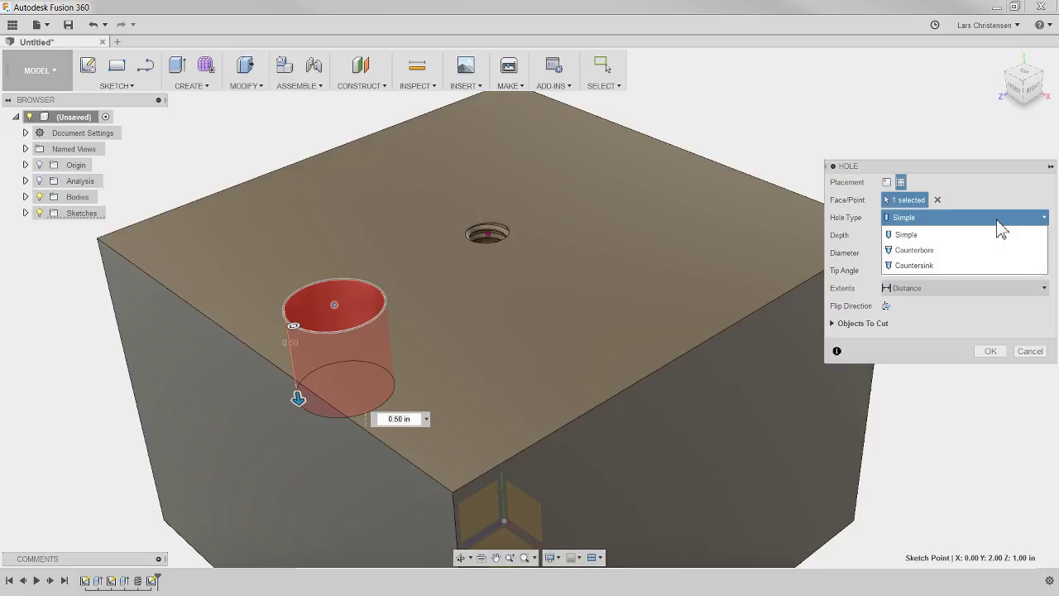
click(947, 233)
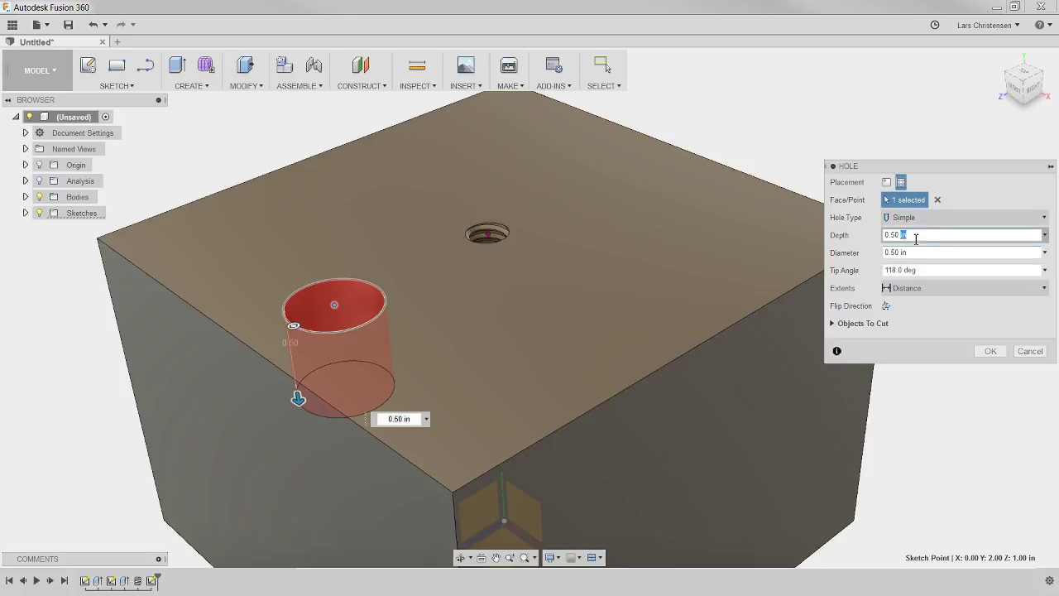
Create the hole 0.75 in deep and 0.25 in in diameter with a 118° tip angle, and show the section analysis again.
drag(916, 238, 852, 244)
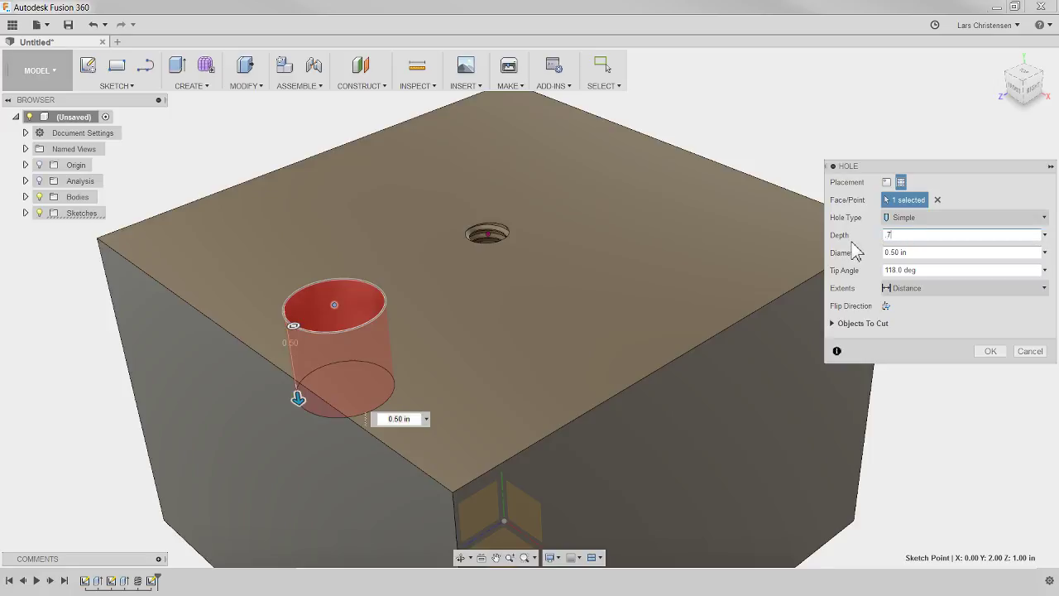
drag(910, 252, 811, 277)
key(BackSpace)
text(25)
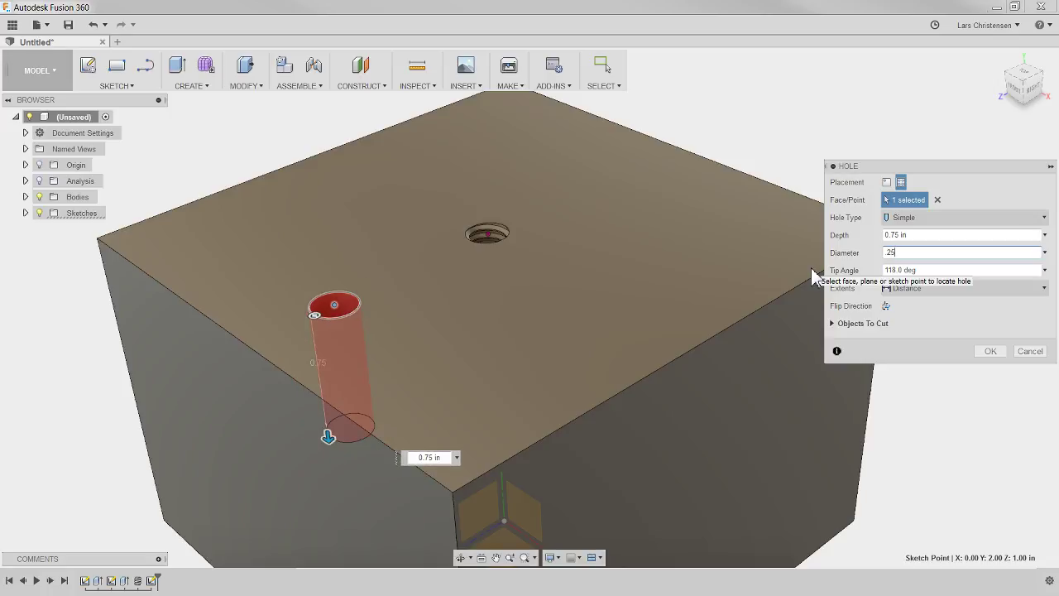
click(950, 270)
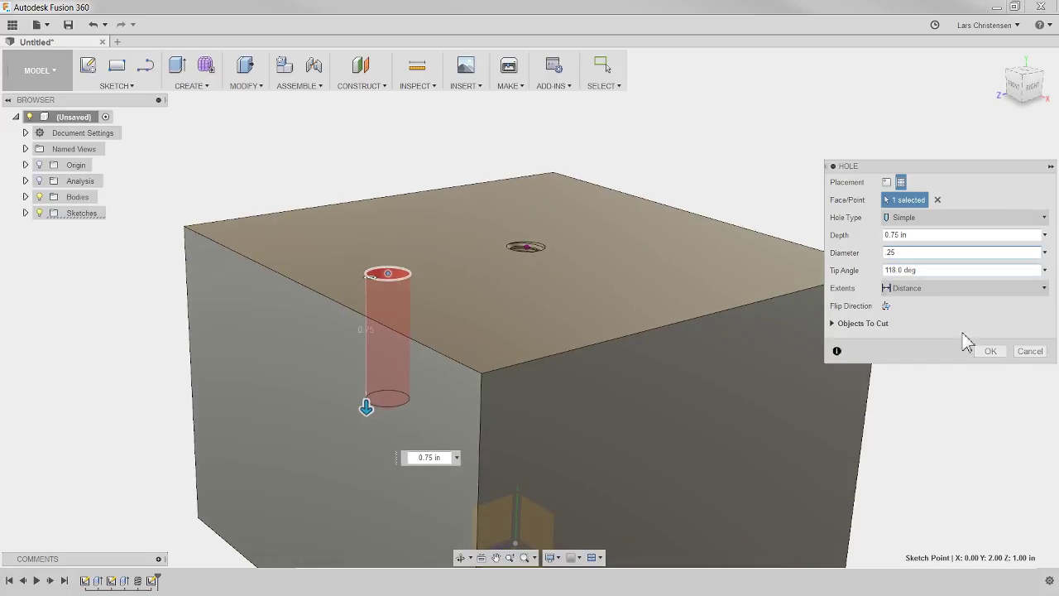
click(990, 350)
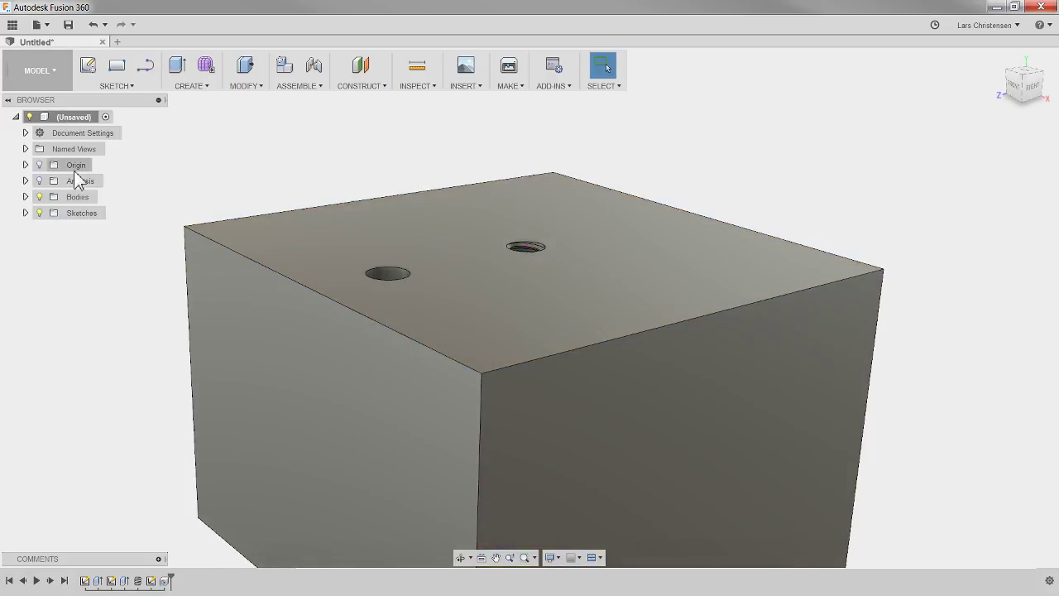
click(39, 180)
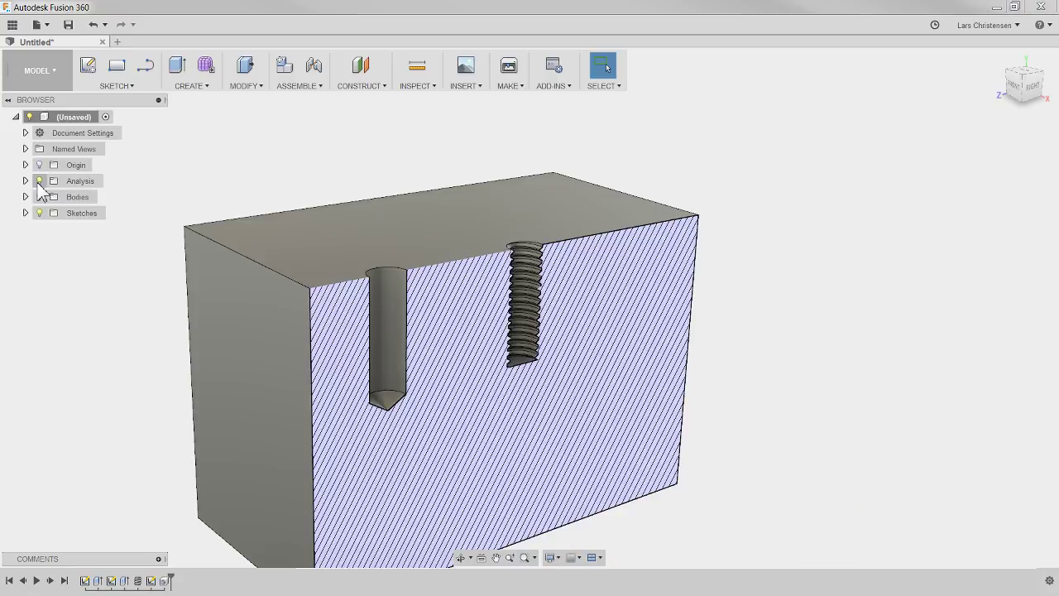
mouse_move(154, 348)
shift+middle_down()
mouse_move(406, 438)
mouse_move(357, 426)
mouse_move(337, 447)
shift+middle_up()
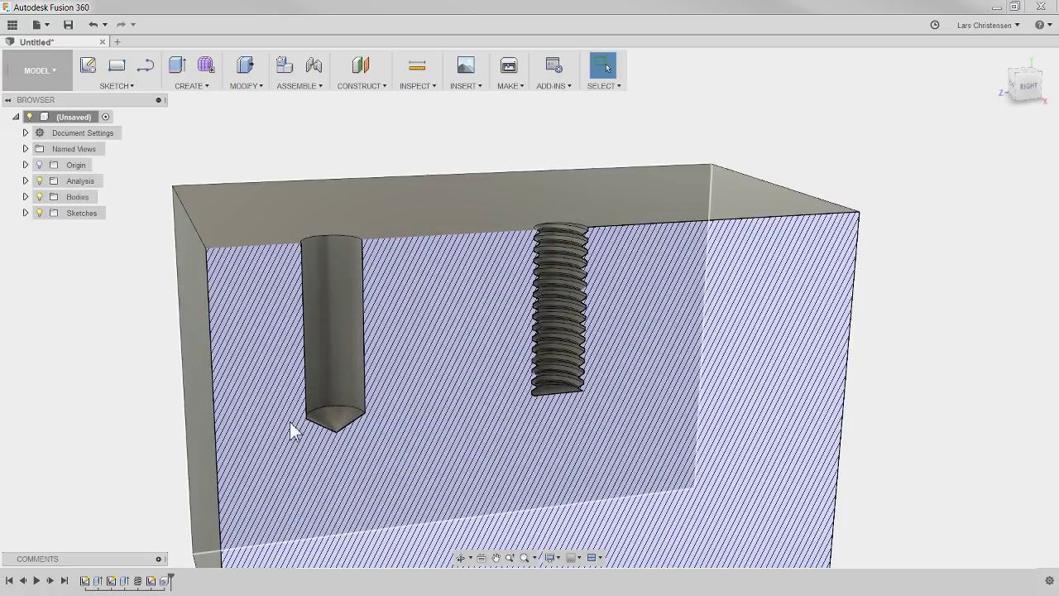
Edit the unthreaded hole into a countersink with a 0.275 in countersink diameter and an 82° countersink angle.
right_click(164, 579)
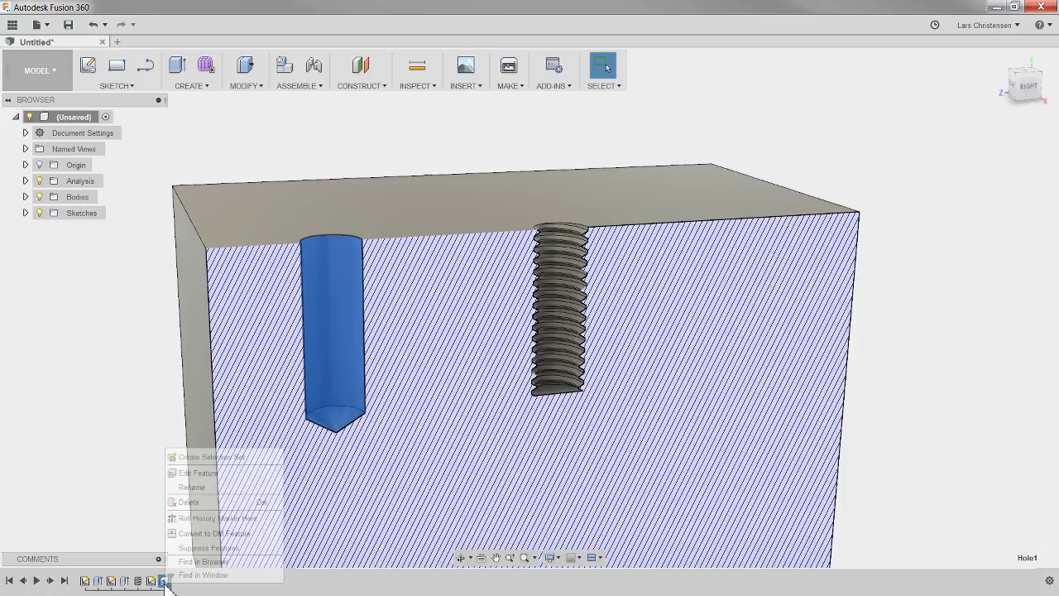
click(204, 471)
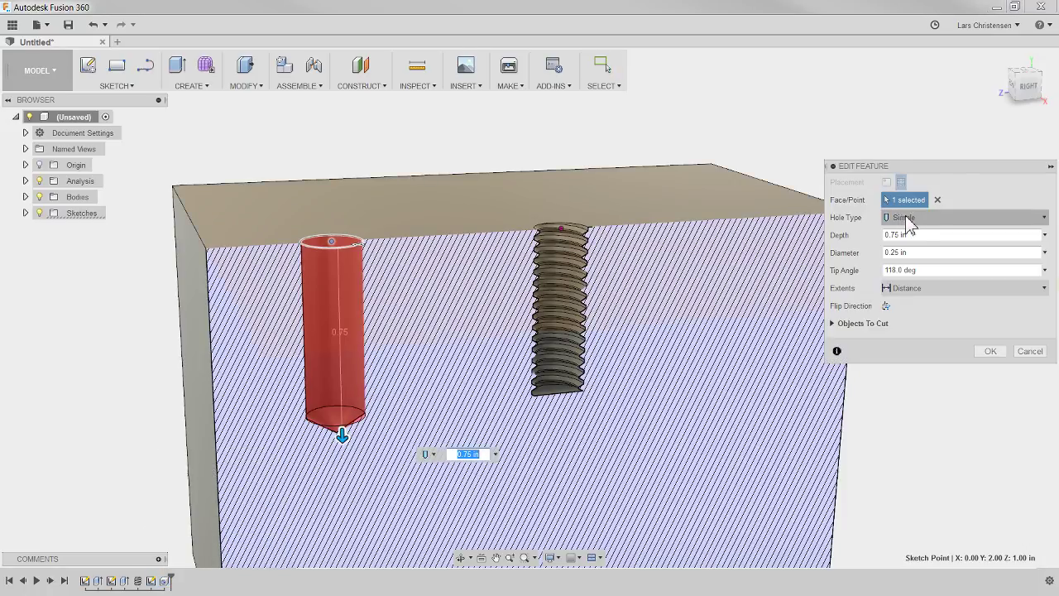
click(906, 217)
click(917, 266)
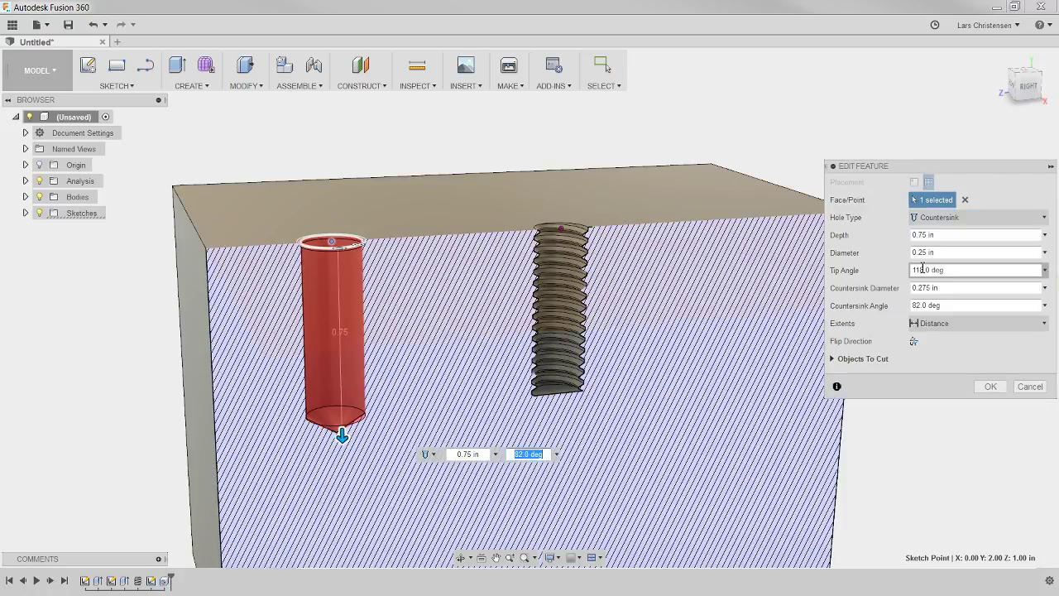
click(924, 287)
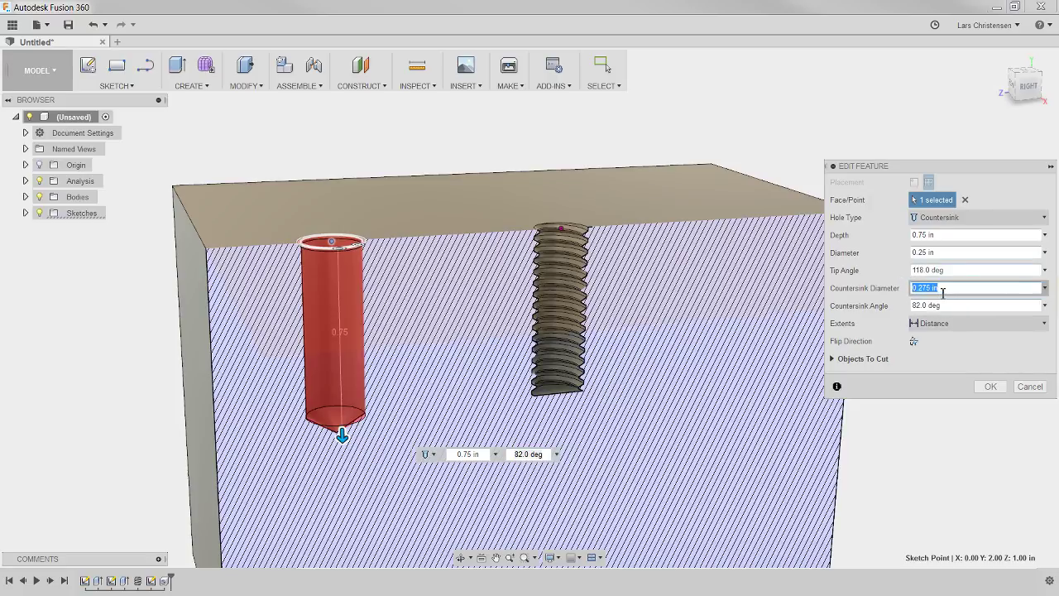
click(993, 384)
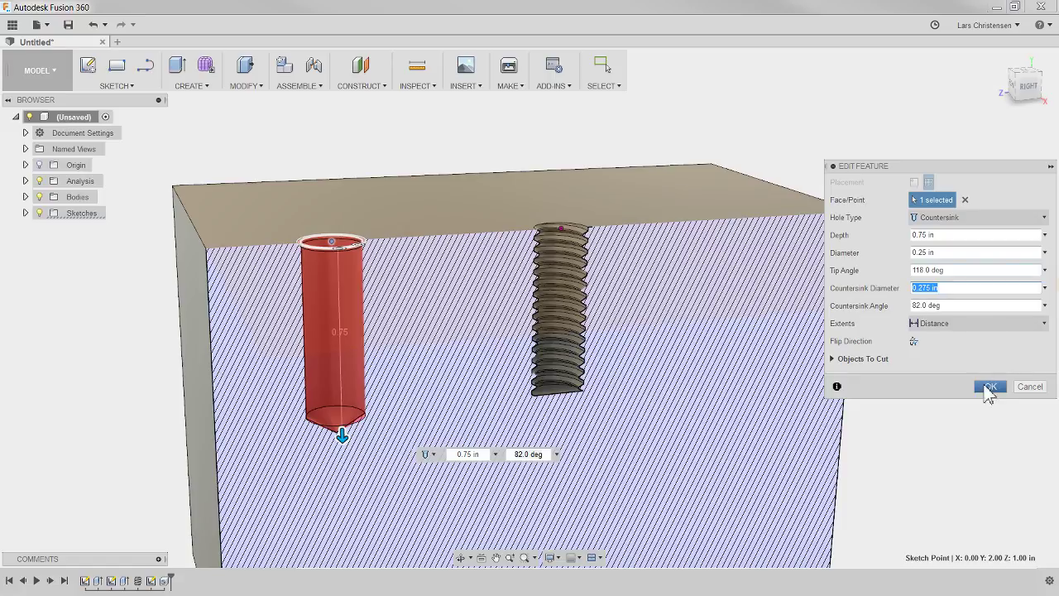
click(991, 387)
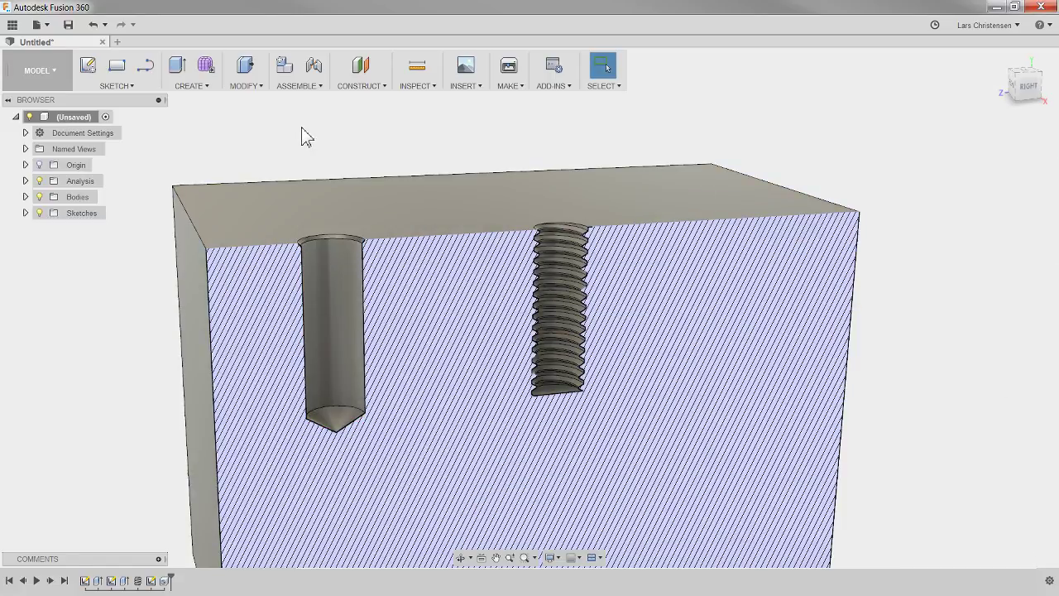
Add a modeled, full-length 1/4-20 UNC right-hand thread of class 3B to the countersunk hole.
click(193, 84)
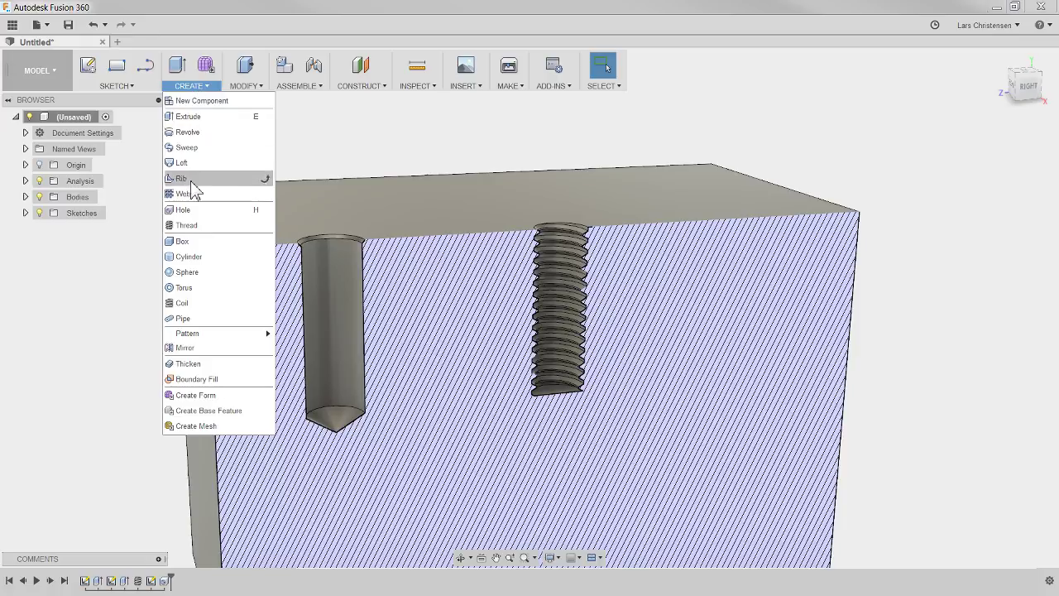
click(194, 226)
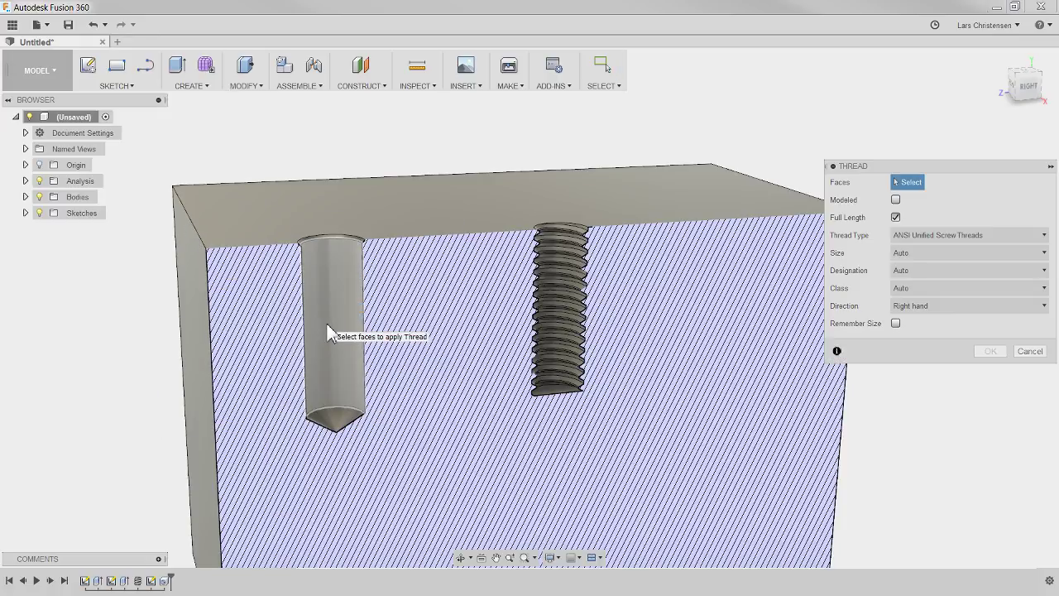
click(327, 322)
click(896, 199)
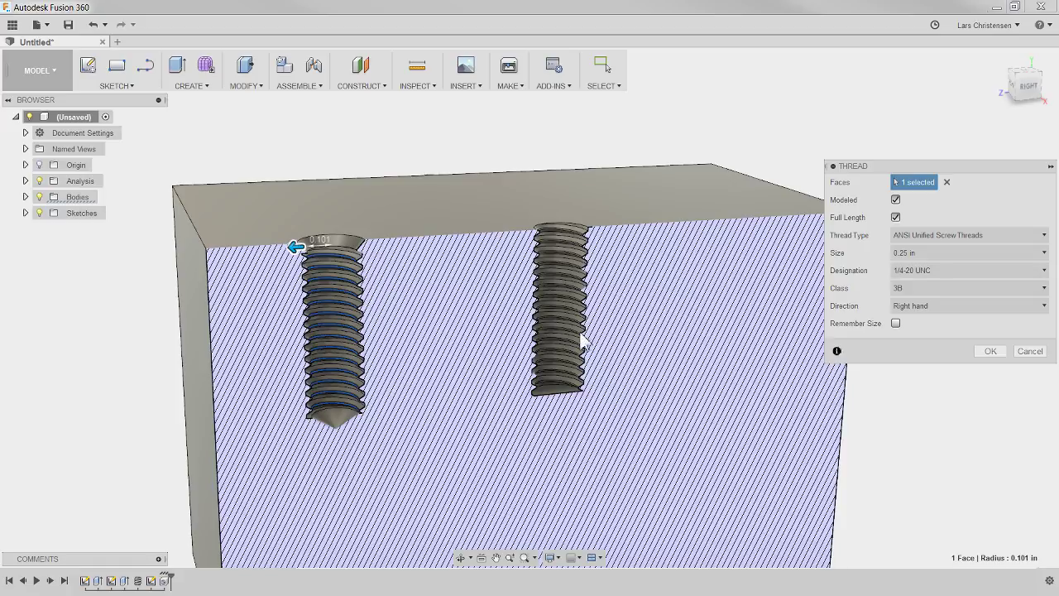
scroll(342, 323, up, 4)
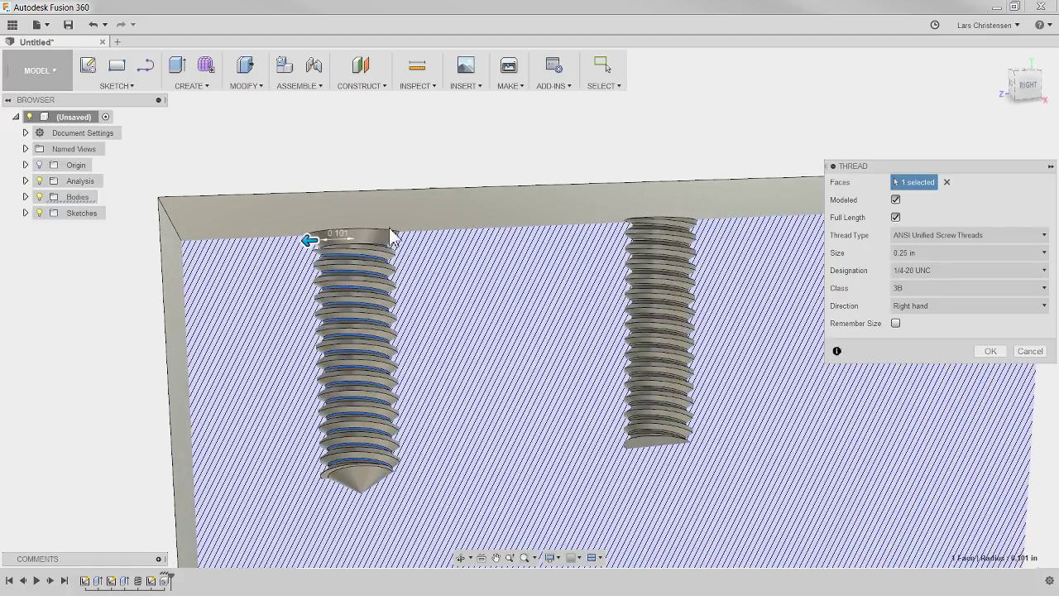
mouse_move(390, 240)
shift+middle_down()
mouse_move(397, 246)
mouse_move(406, 229)
shift+middle_up()
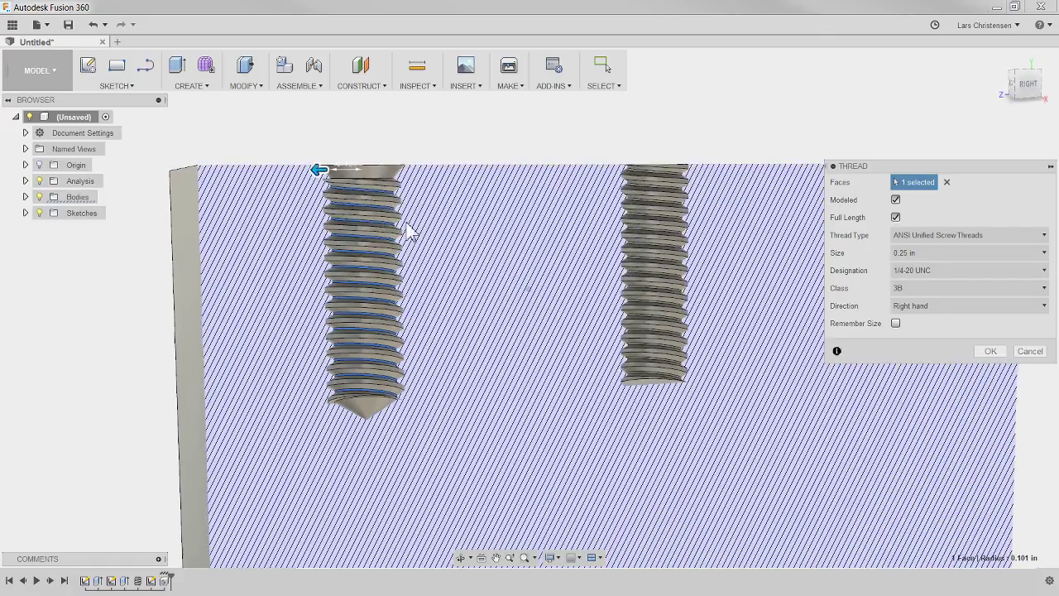
shift+middle_drag(894, 403, 906, 327)
click(991, 351)
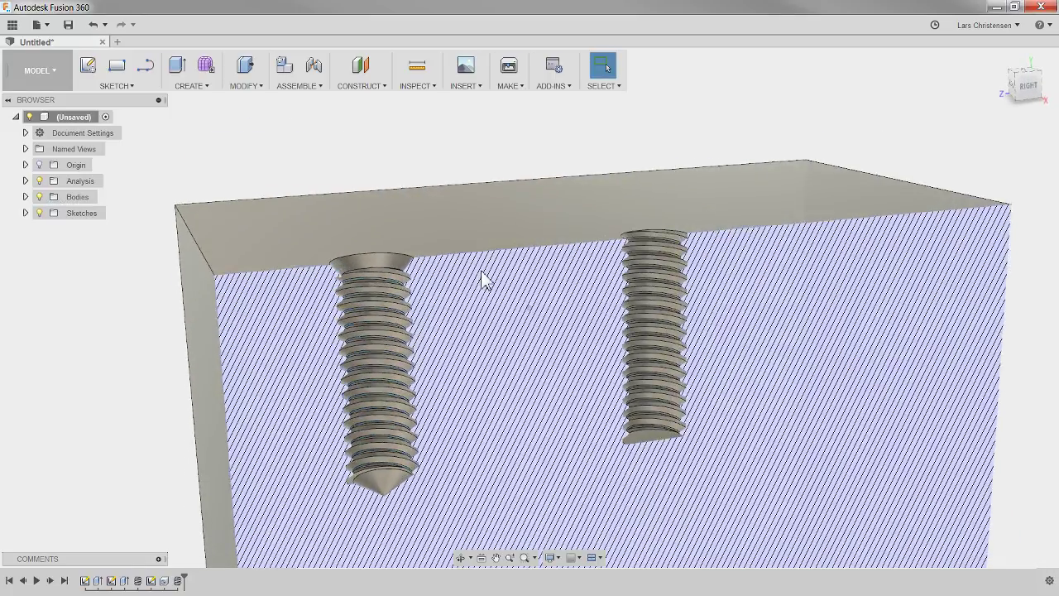
Examine both threaded holes from several angles with the section analysis switched off and on.
shift+middle_drag(483, 279, 442, 296)
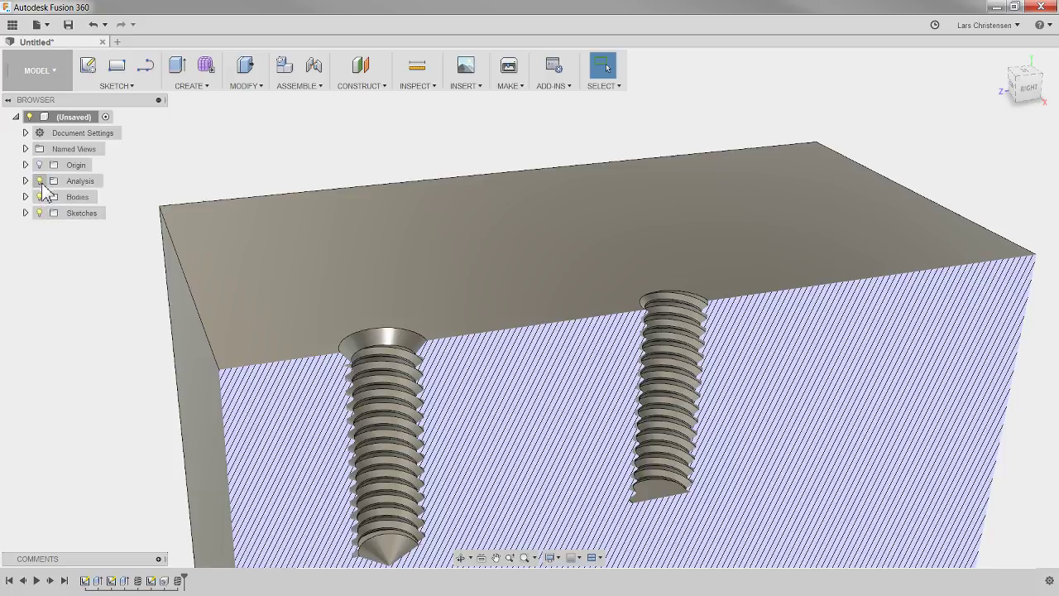
click(39, 181)
shift+middle_drag(314, 348, 148, 318)
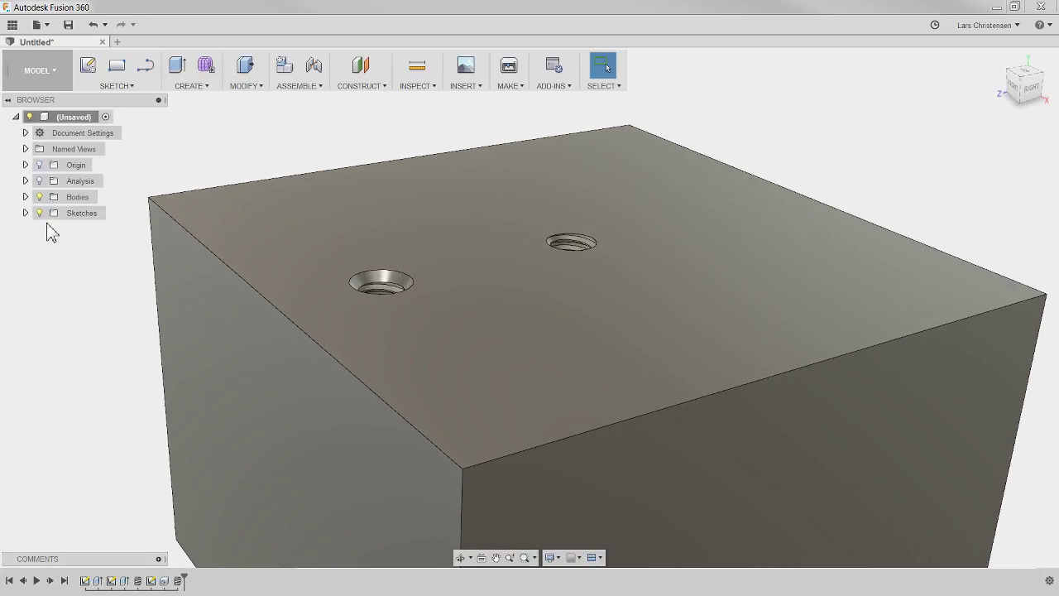
click(39, 181)
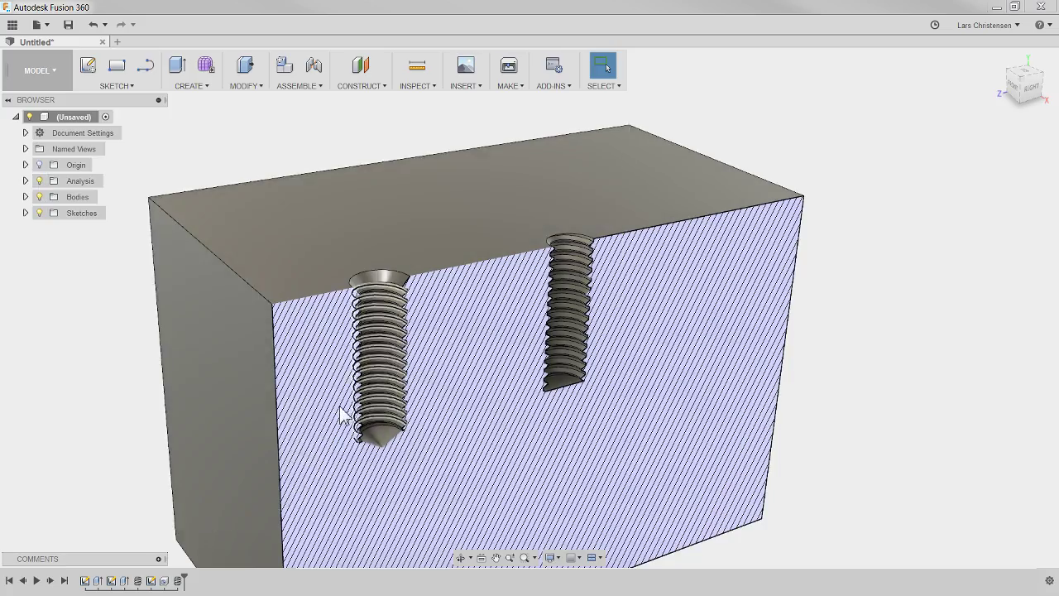
shift+middle_drag(342, 416, 546, 343)
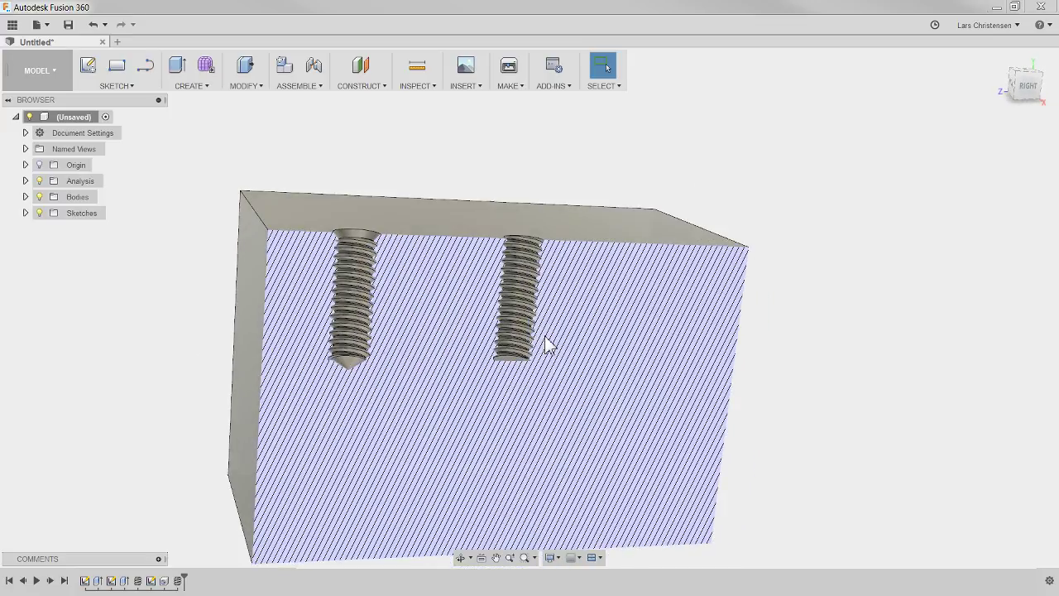
key(F6)
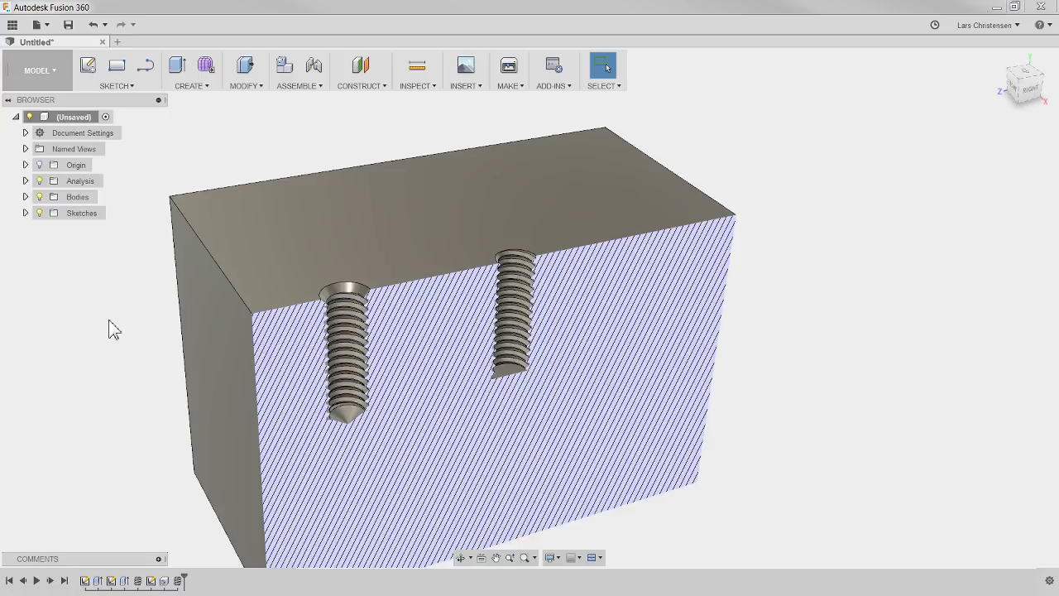
Hide the section analysis and sketch a 0.201 in diameter circle on the block's top face.
click(40, 182)
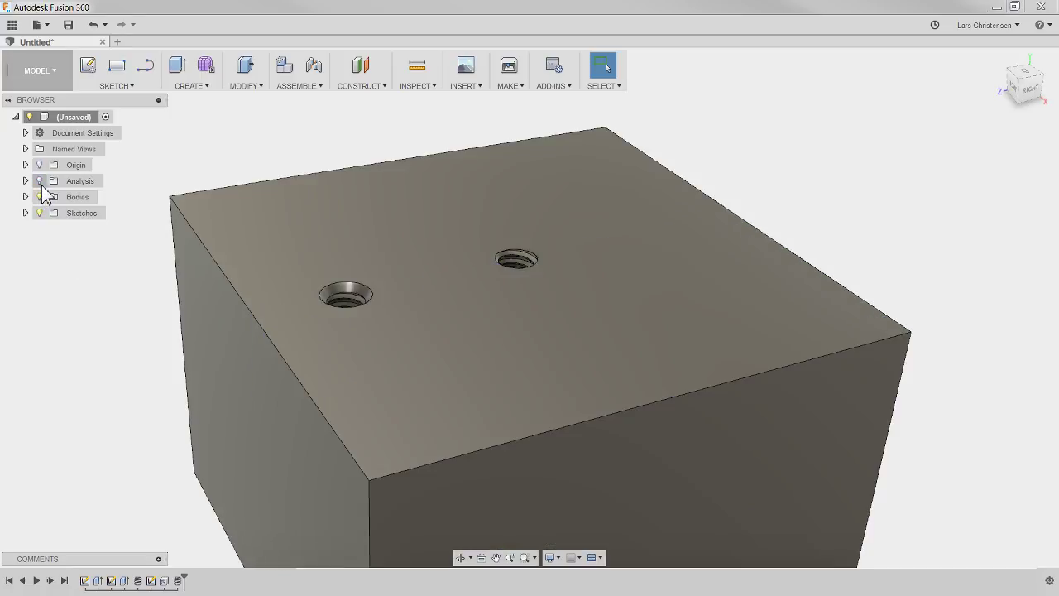
shift+middle_drag(585, 357, 612, 373)
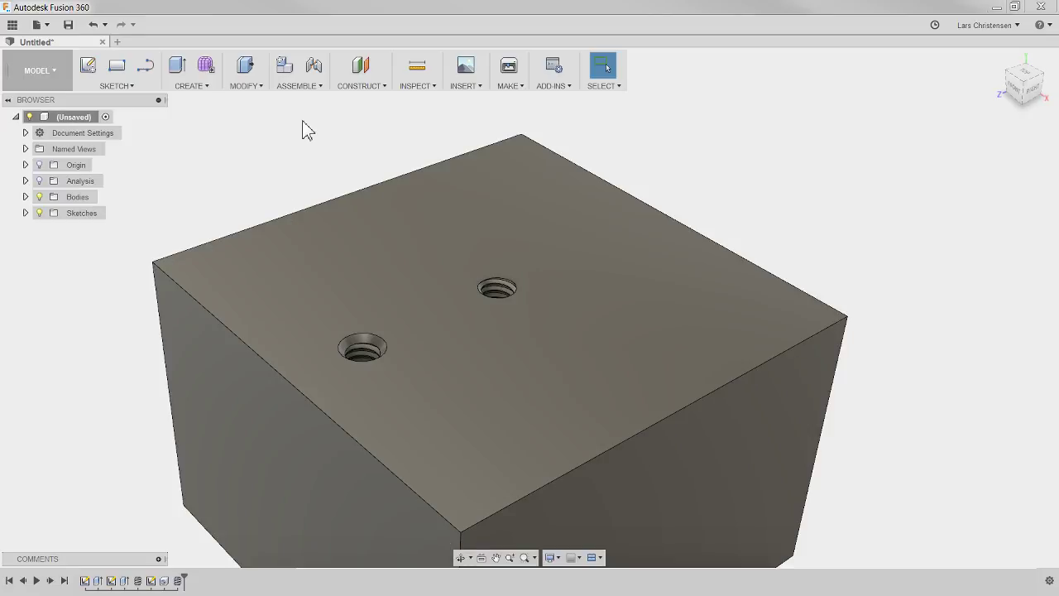
click(86, 66)
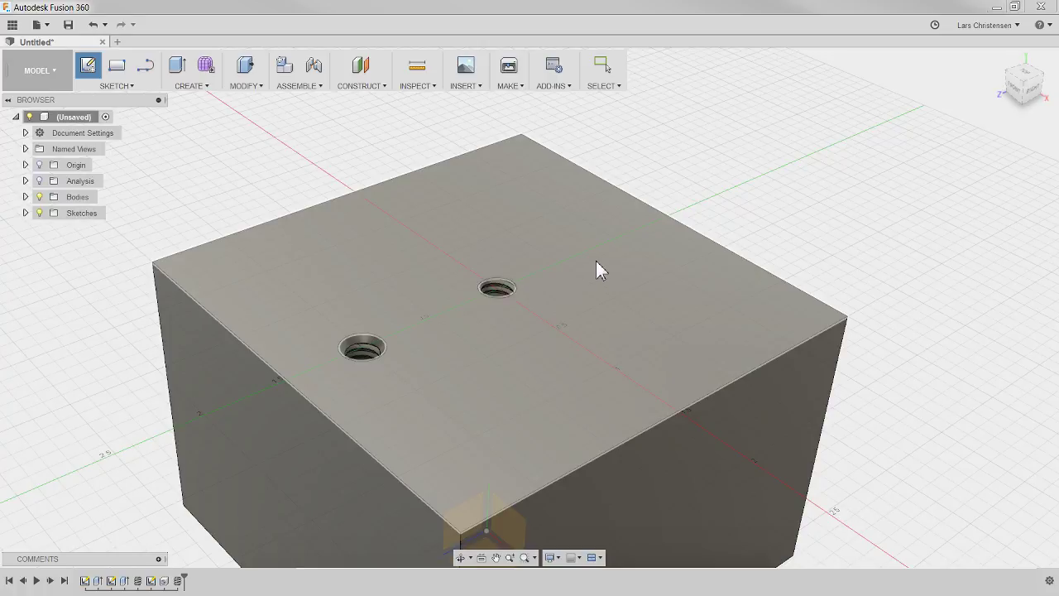
click(596, 262)
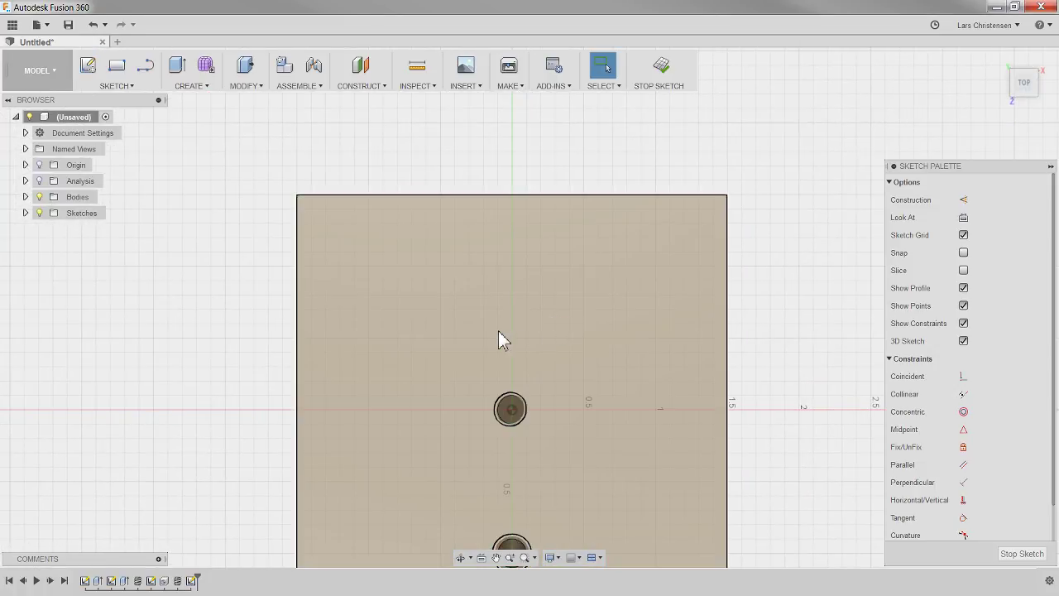
key(c)
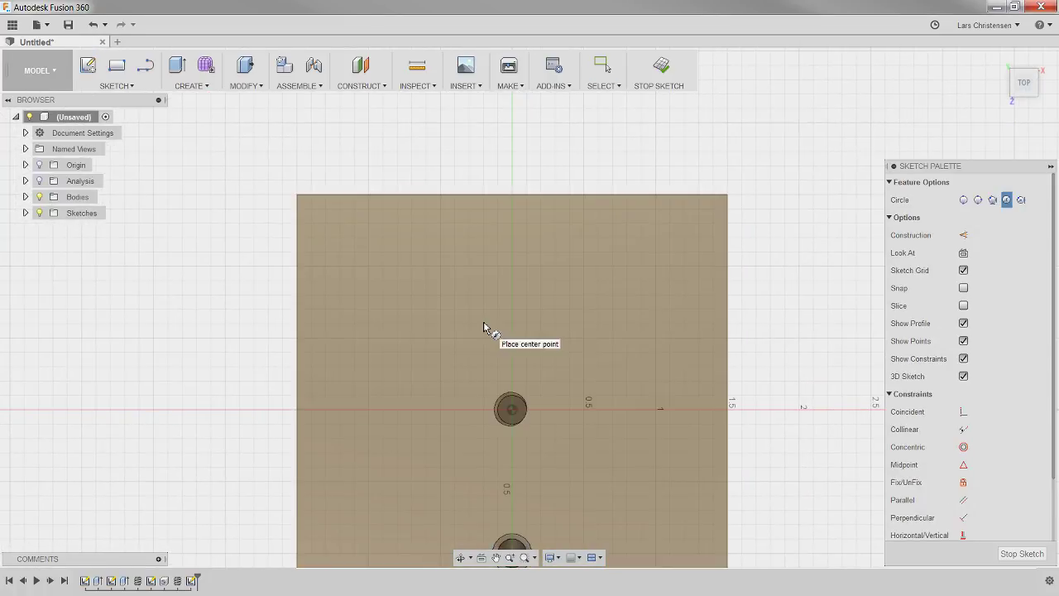
click(561, 299)
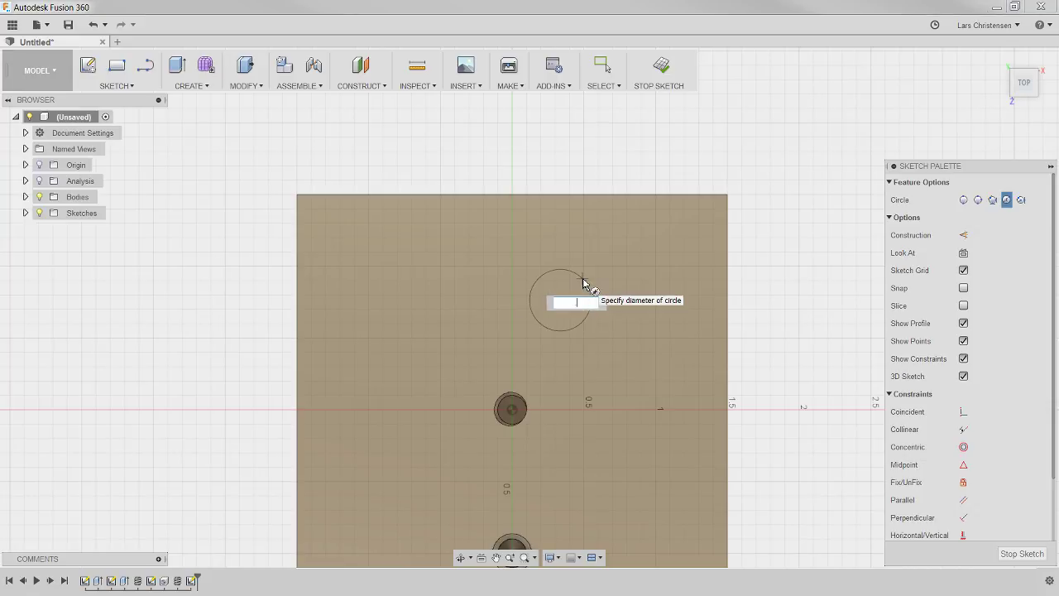
text(.201)
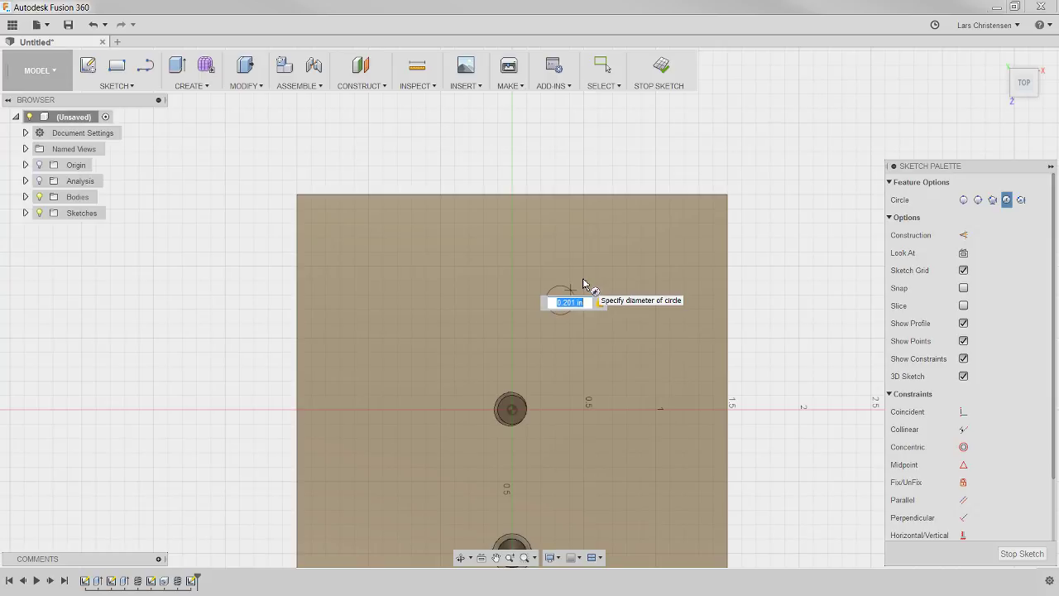
key(Return)
key(Escape)
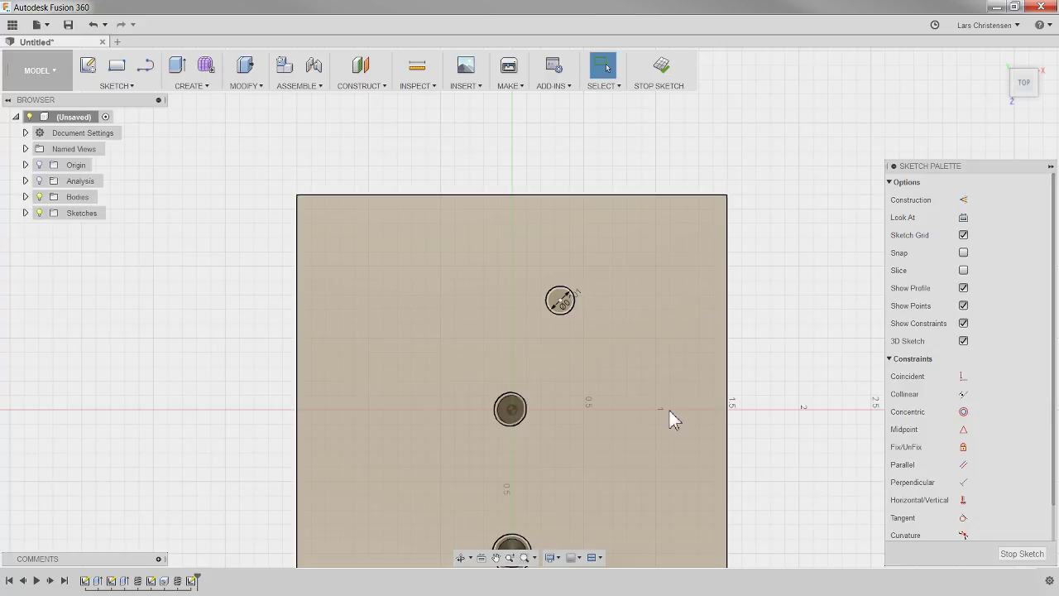
Align the circle's center vertically with the origin and dimension it 1 in from the origin.
click(964, 500)
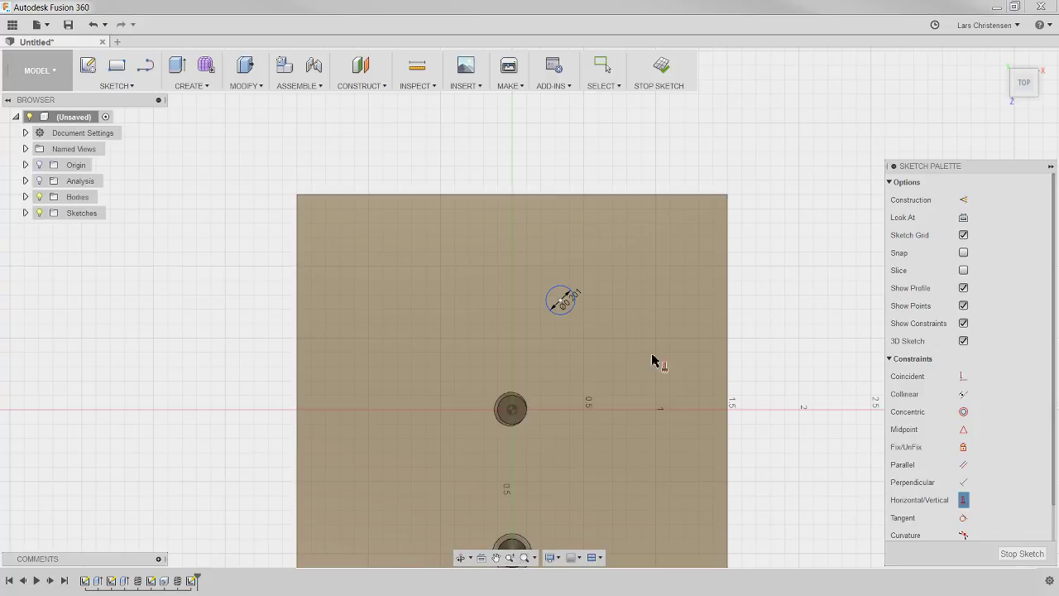
click(513, 411)
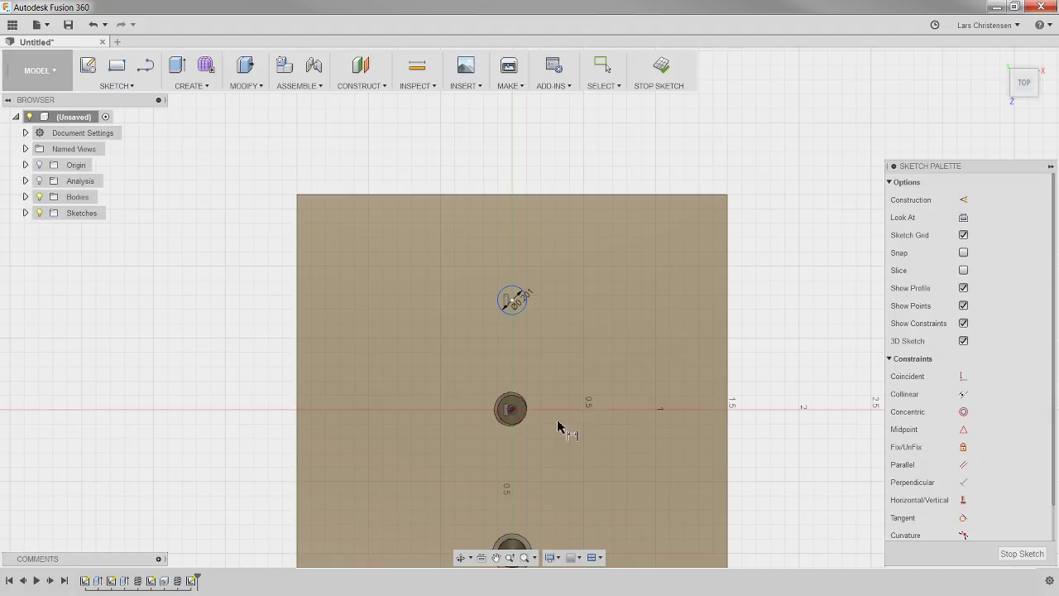
click(513, 411)
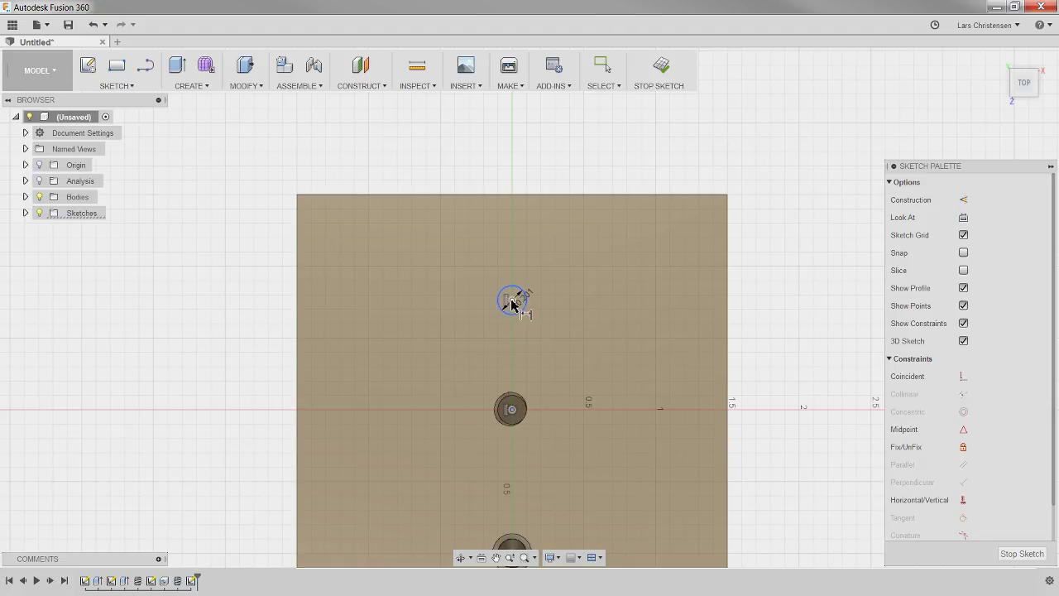
click(512, 301)
click(600, 343)
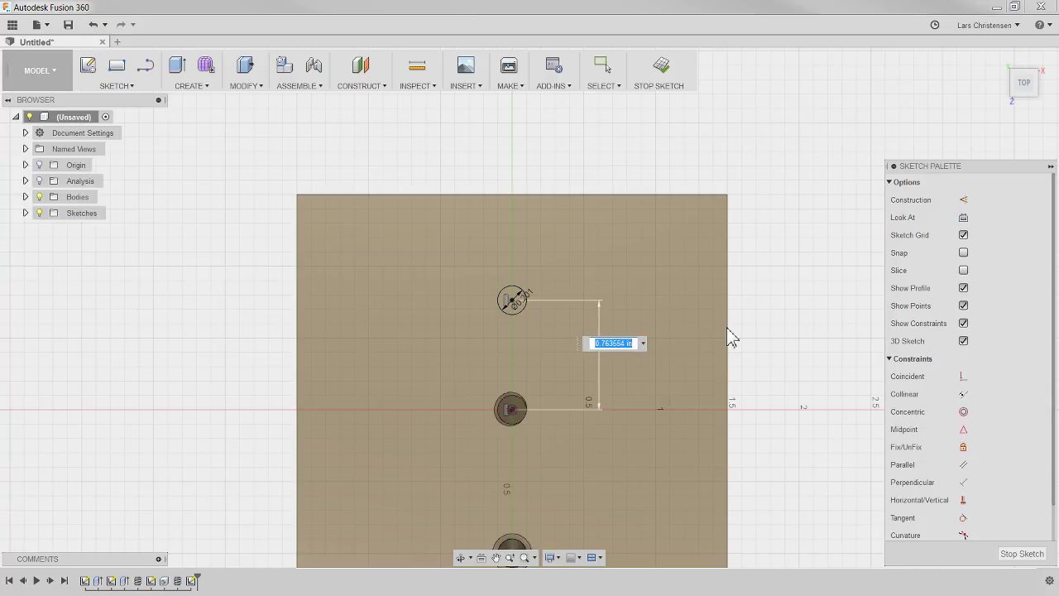
text(1)
key(Return)
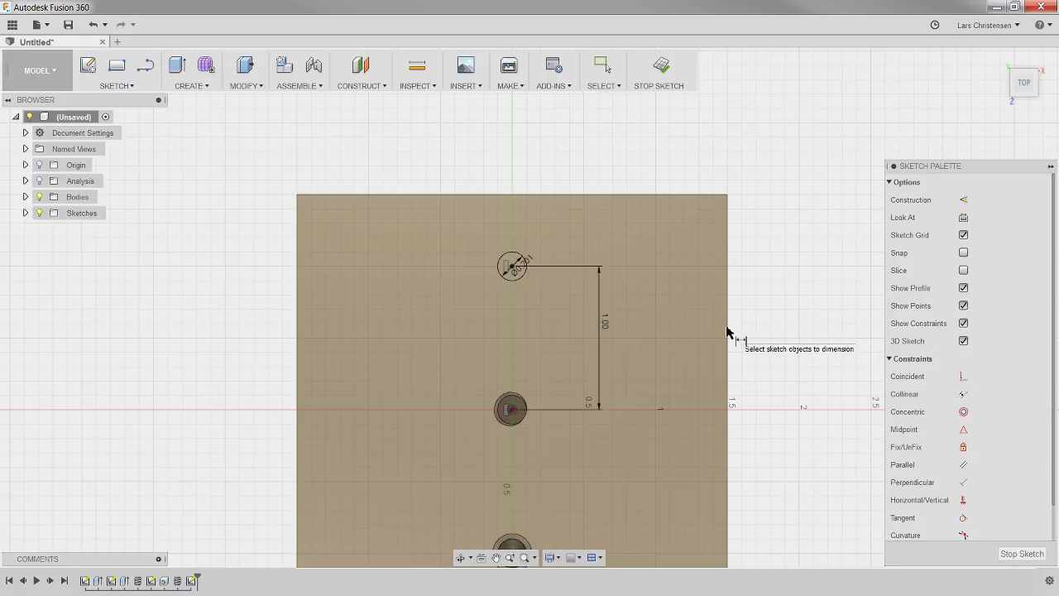
key(Escape)
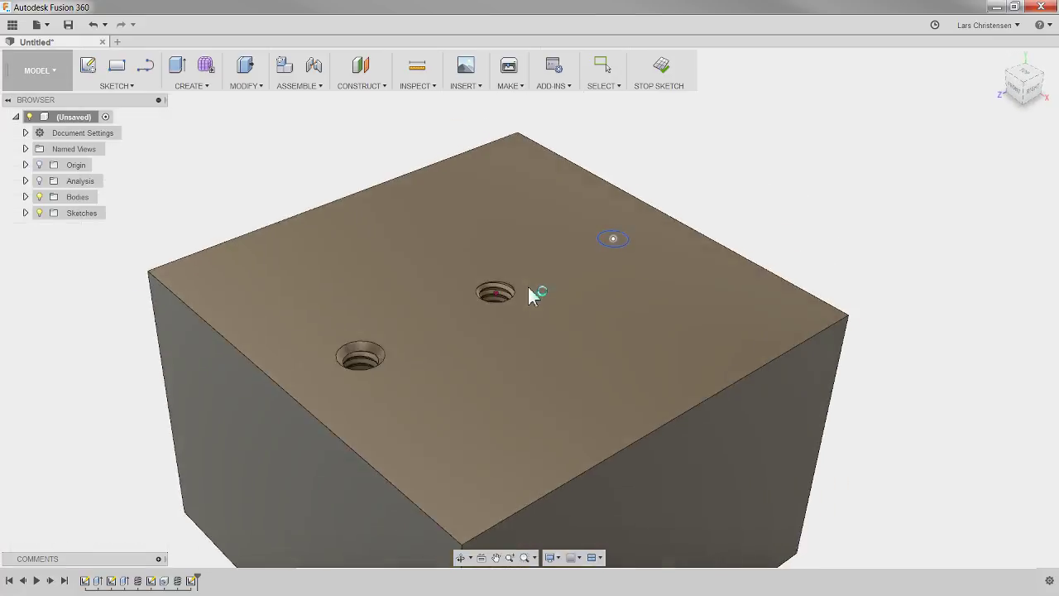
Extrude the 0.201 in circle 0.7 in down into the block as a cut, and show the section analysis.
key(q)
click(619, 240)
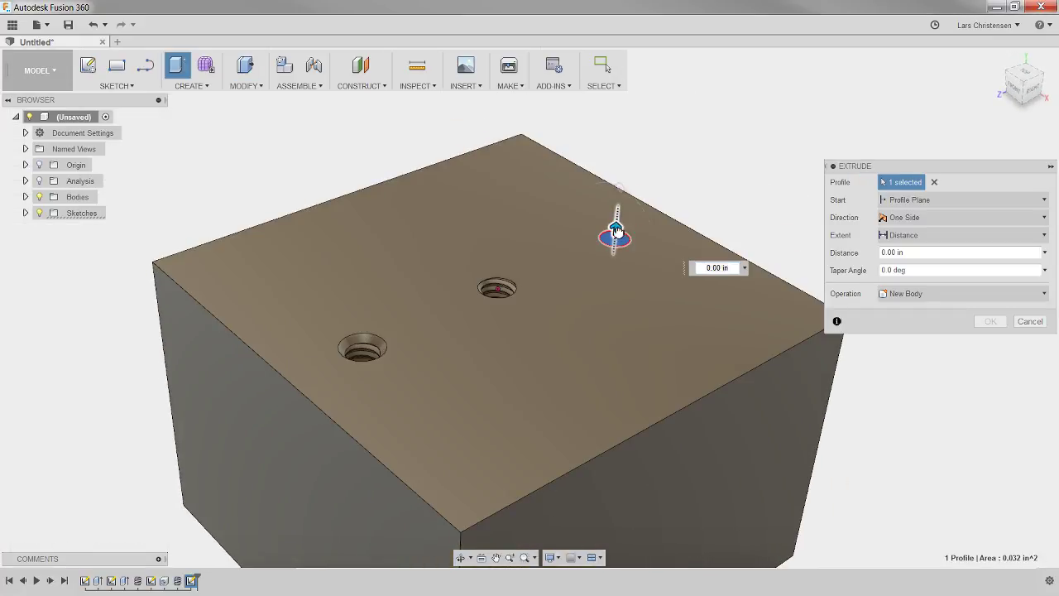
drag(617, 231, 612, 270)
text(-.7)
key(Return)
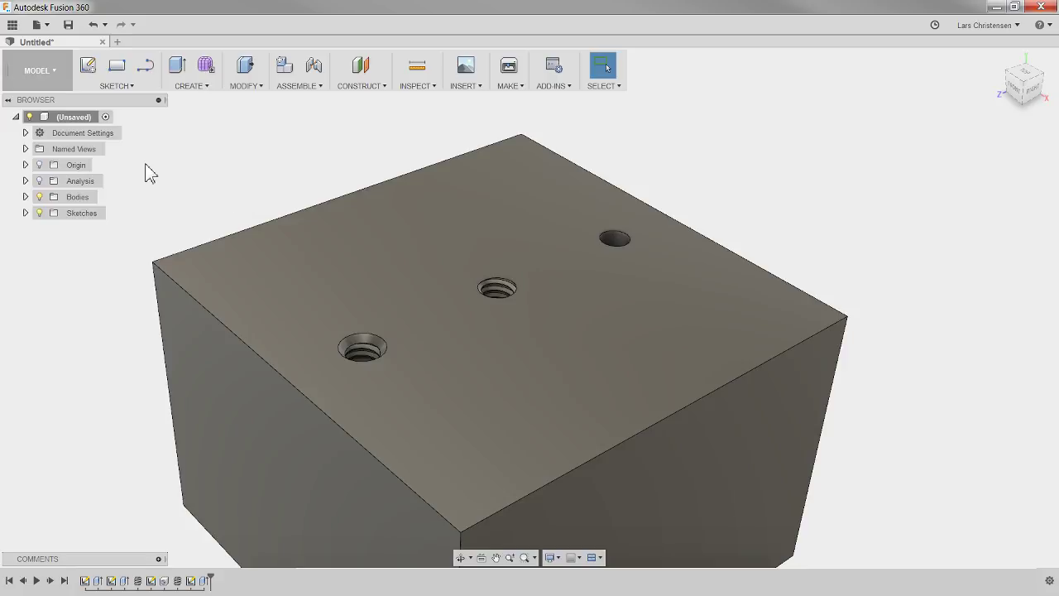
click(39, 180)
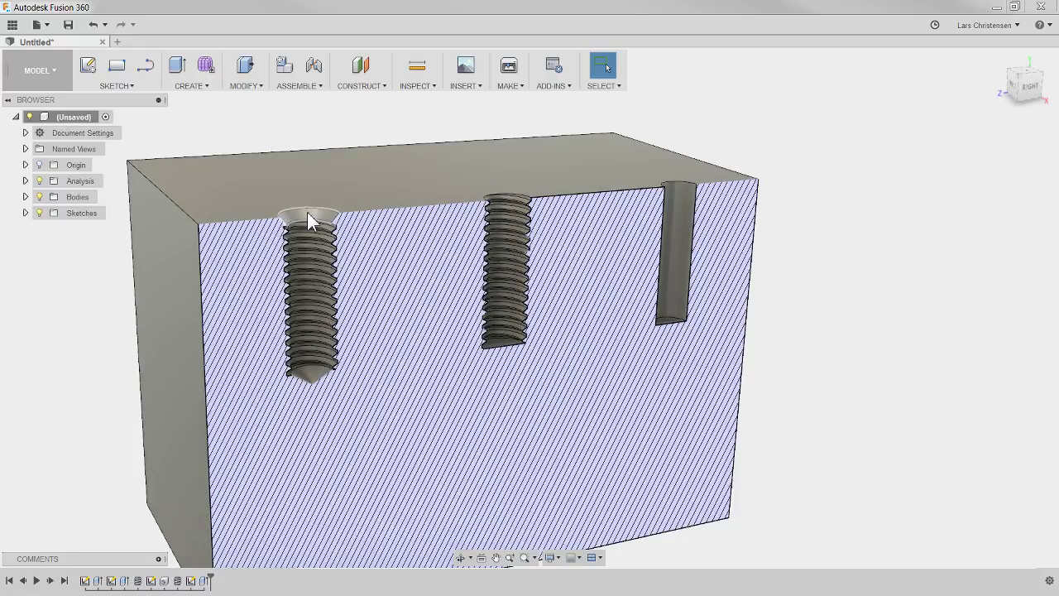
Edit the countersunk hole feature and set its depth to 0.8 in.
right_click(164, 580)
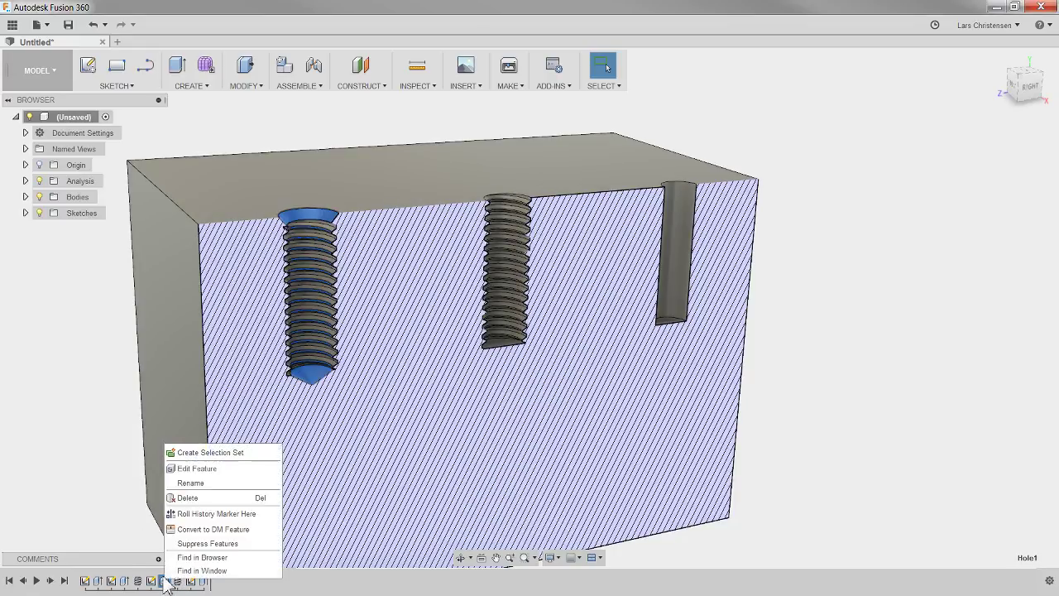
click(191, 469)
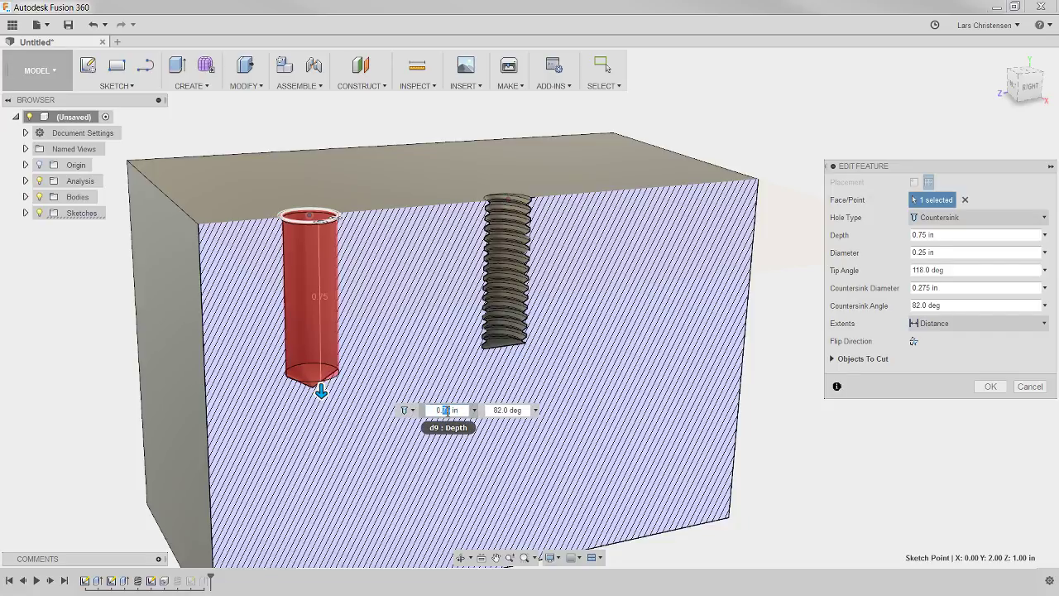
key(Return)
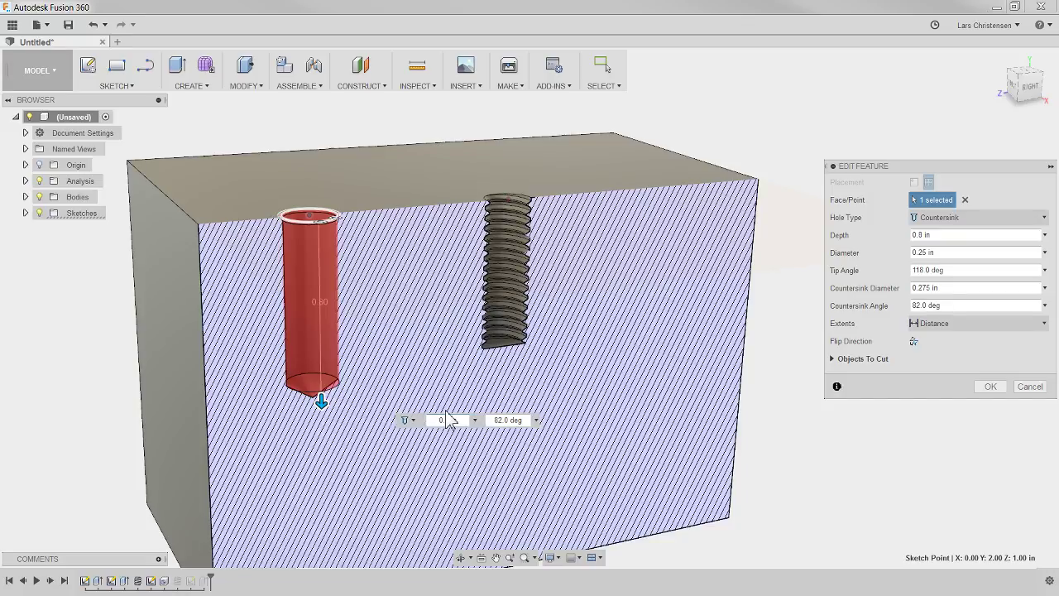
key(Return)
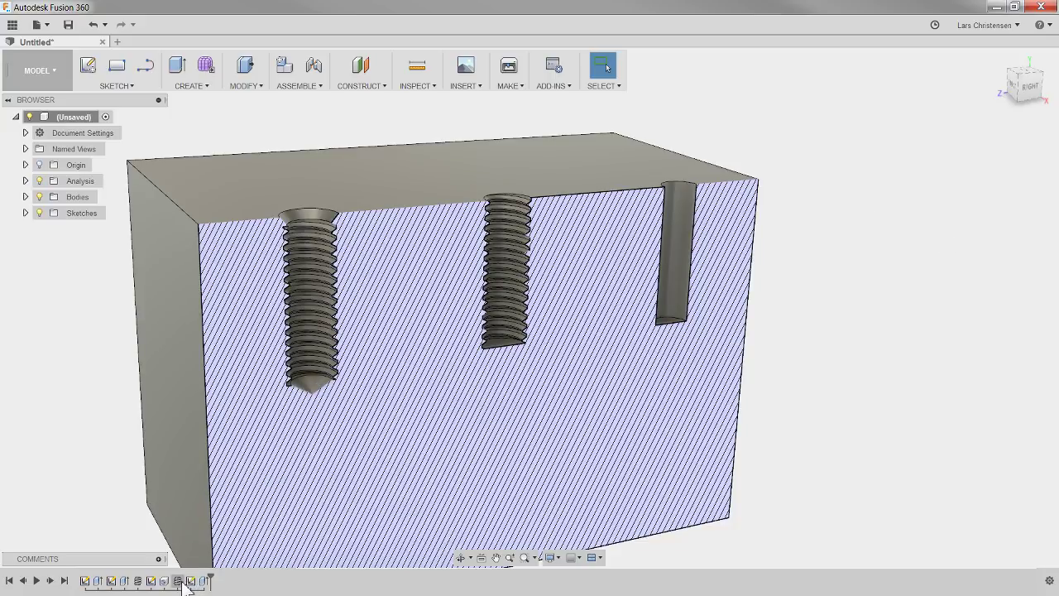
Edit the countersunk hole's thread, turning off full length and setting the thread length to 0.75 in.
right_click(183, 583)
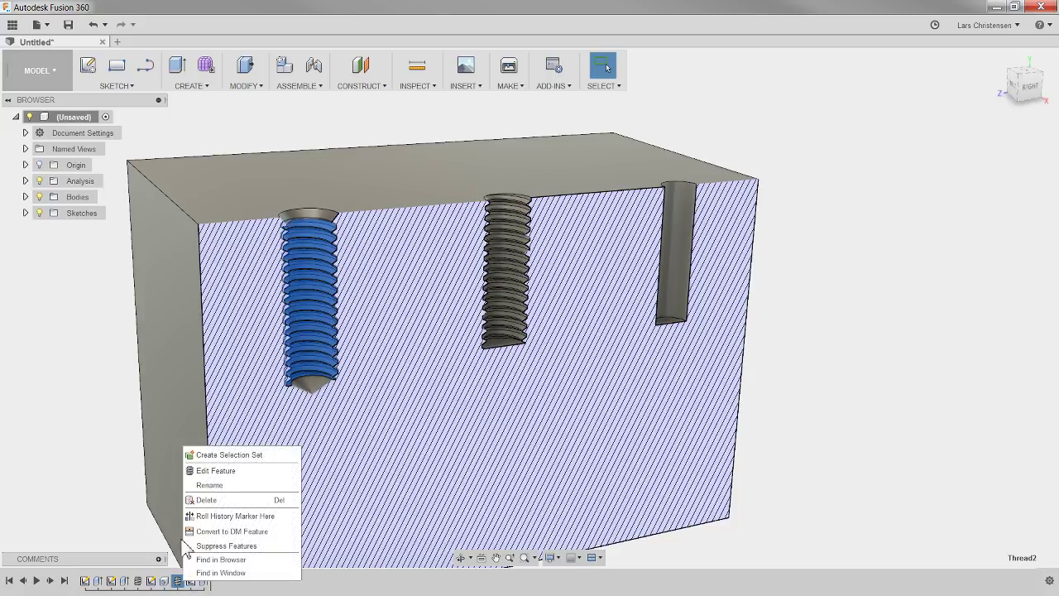
click(215, 472)
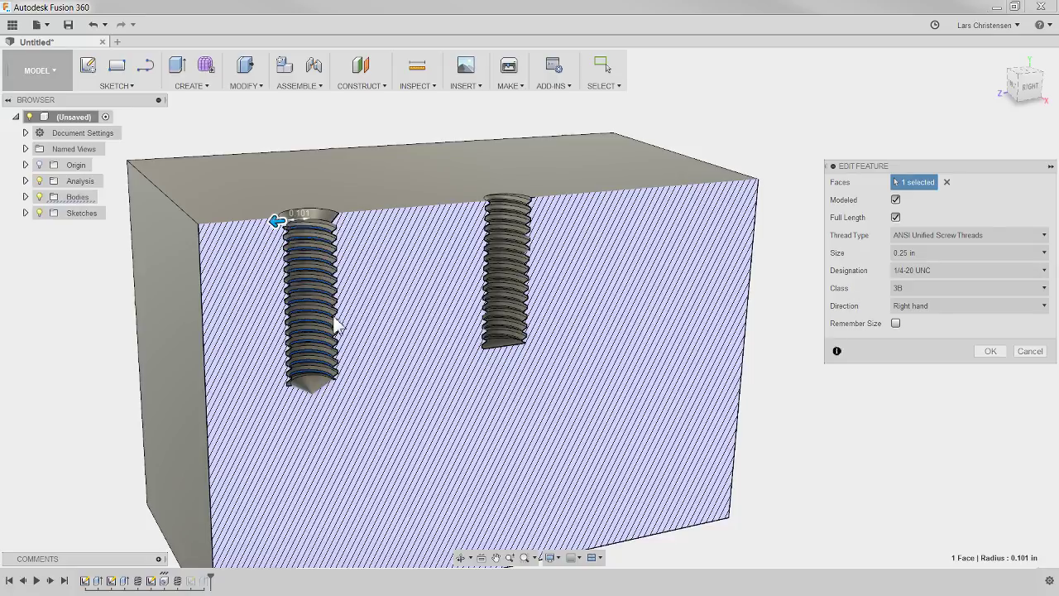
click(895, 218)
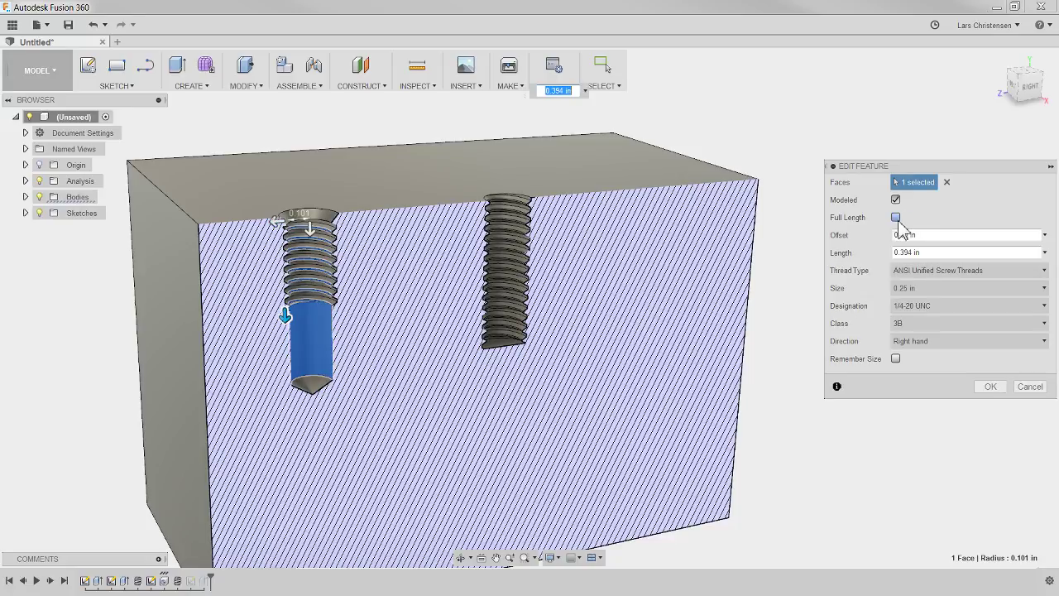
click(898, 252)
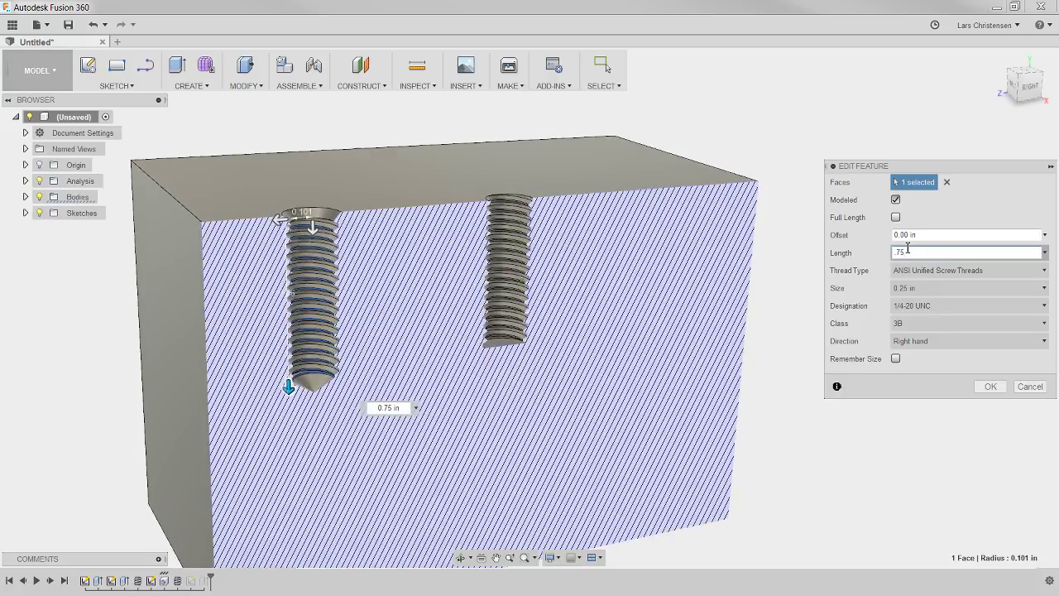
key(Return)
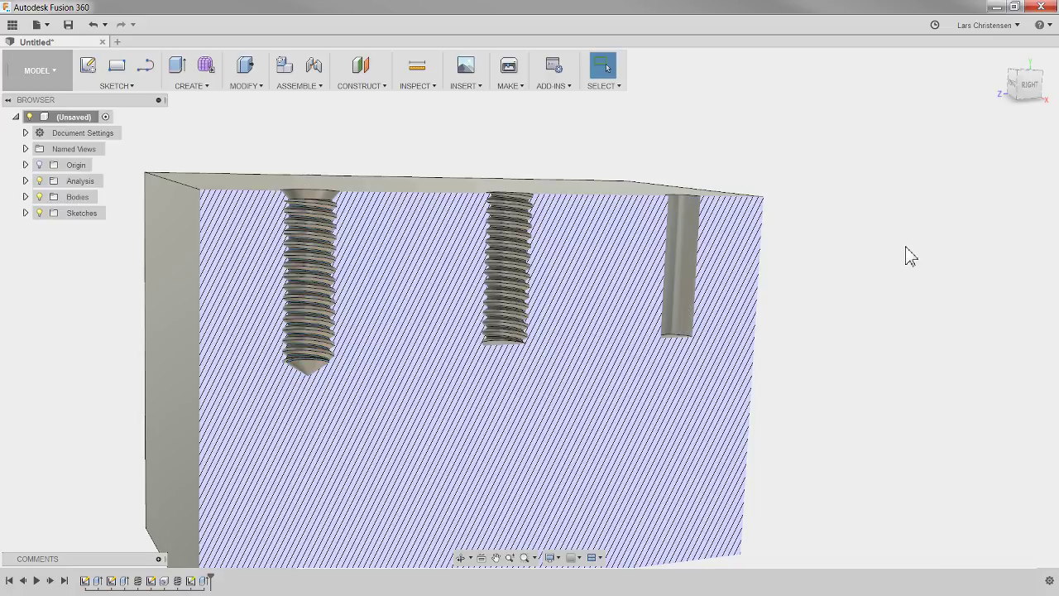
Hide the section analysis and switch to the CAM workspace.
shift+middle_drag(303, 305, 356, 291)
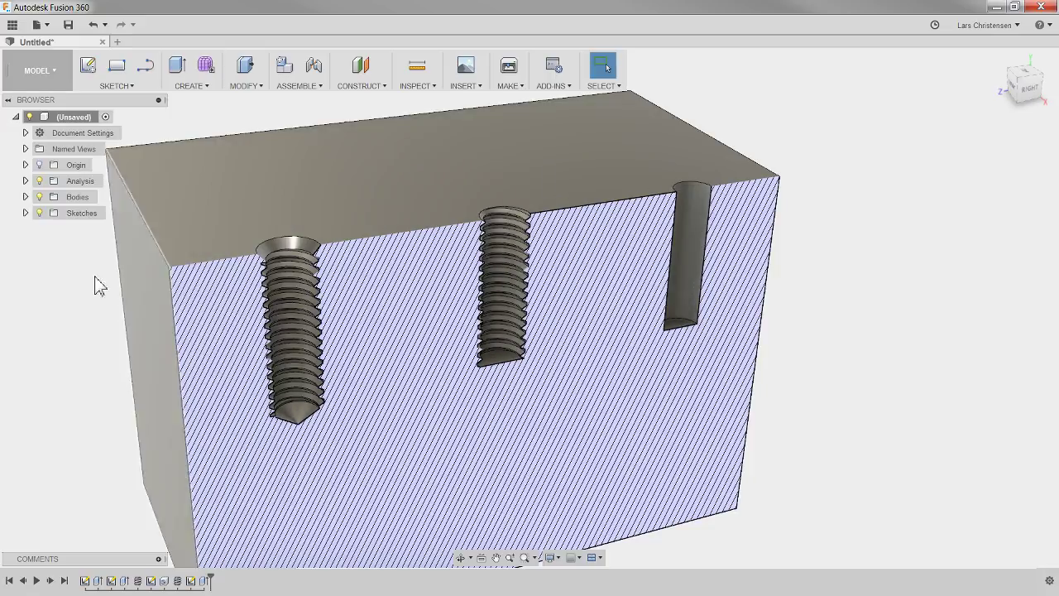
click(39, 180)
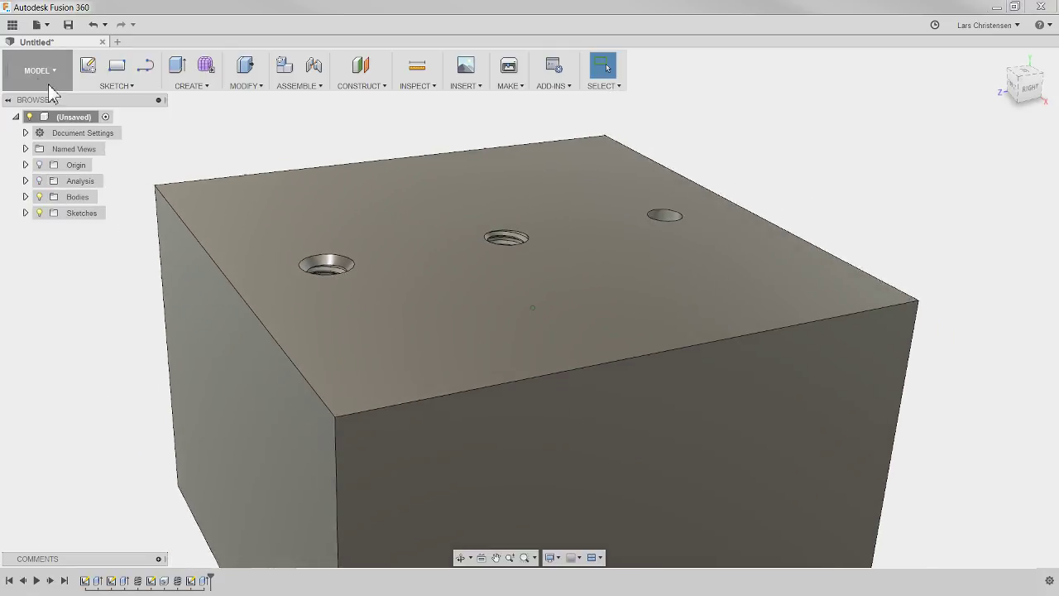
click(37, 74)
click(55, 241)
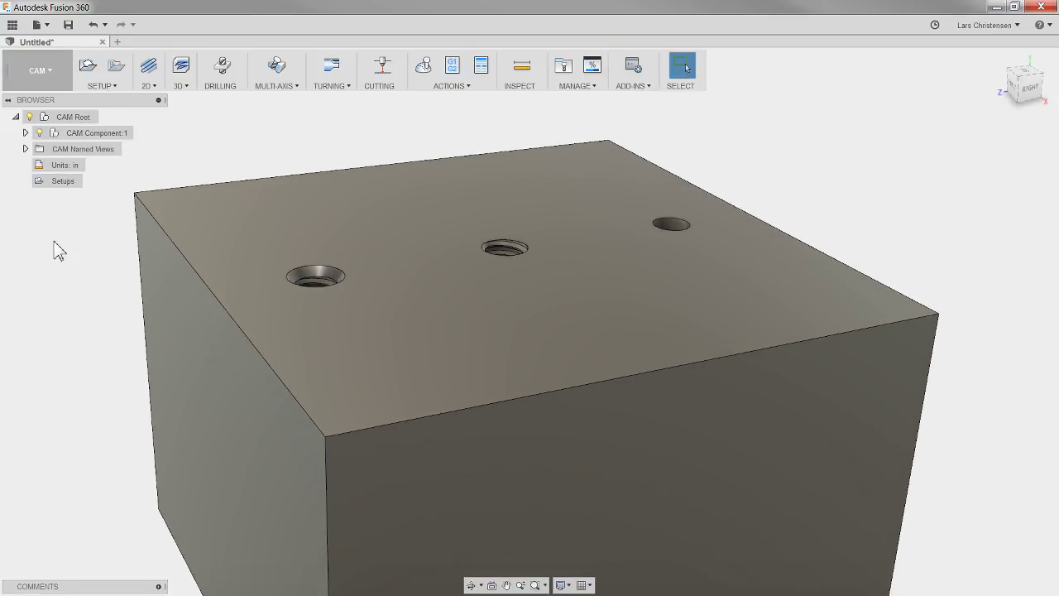
Create a milling setup oriented by Z axis/plane and X axis, with Z taken from the block's top face.
click(87, 66)
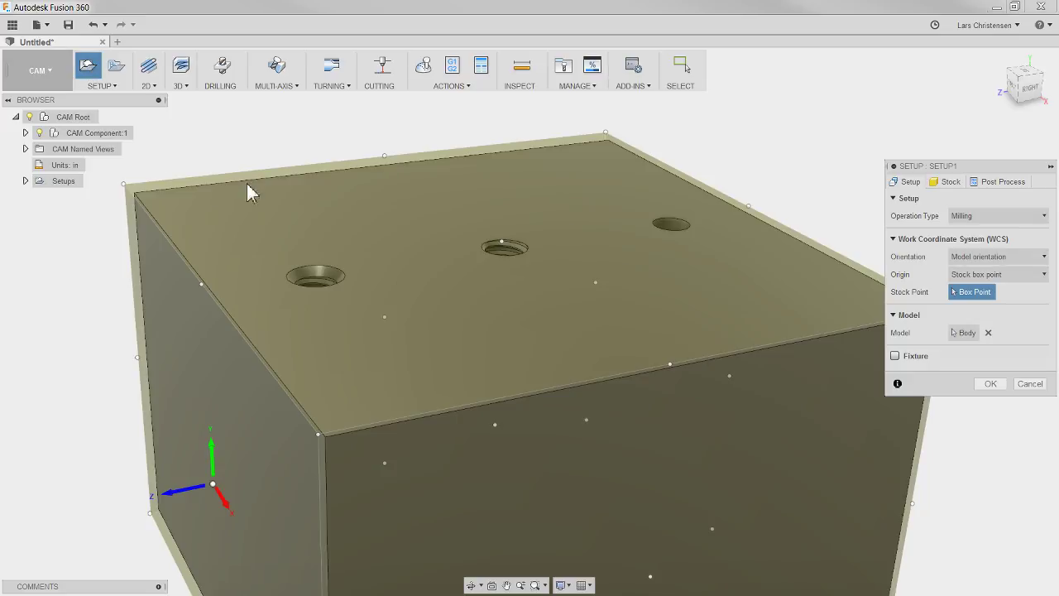
click(955, 256)
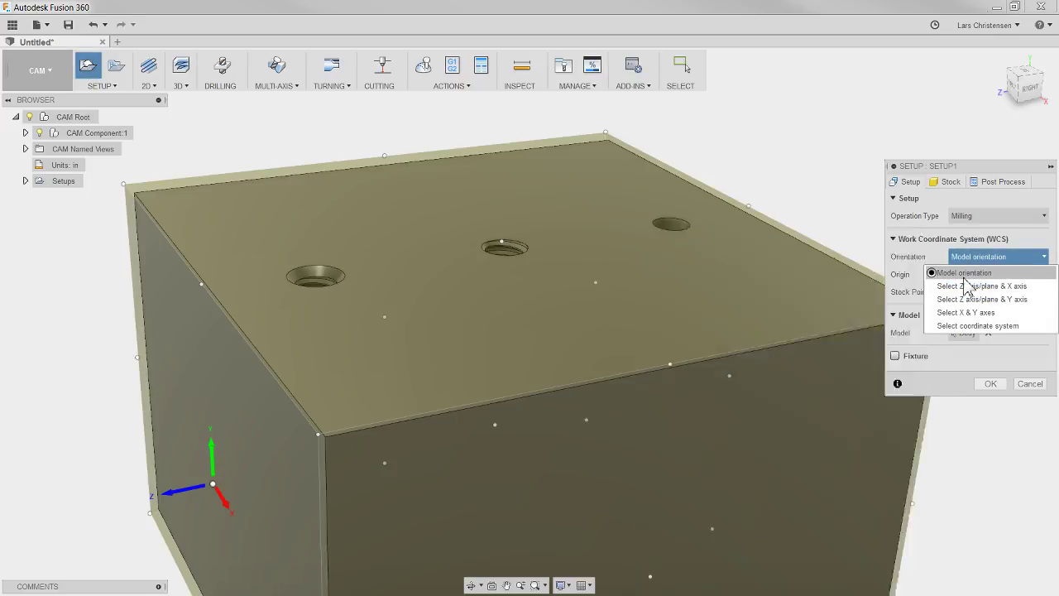
click(980, 287)
click(492, 253)
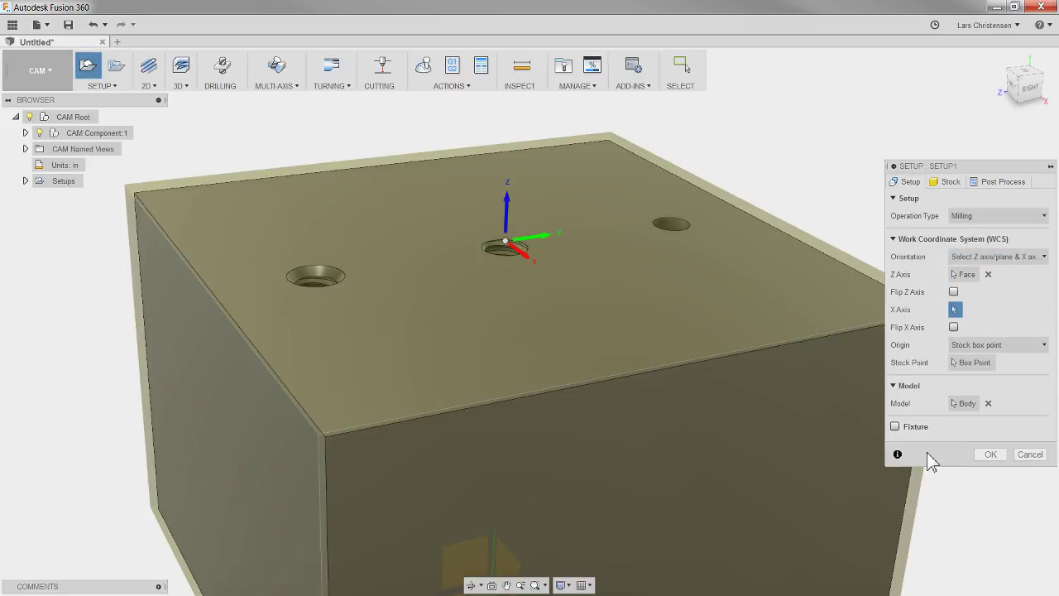
click(991, 454)
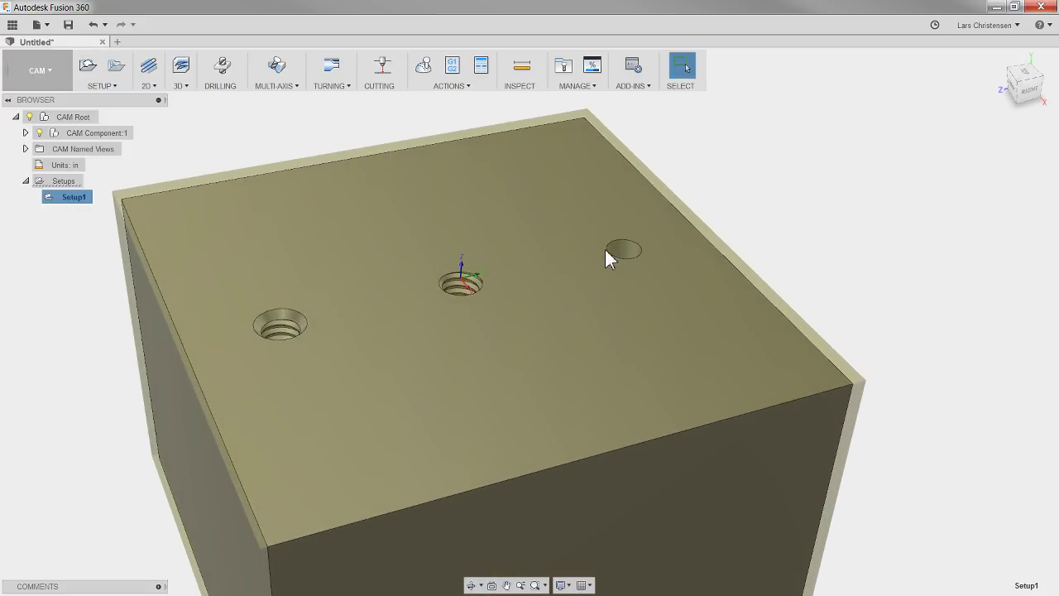
Start a drilling operation and assign tool 18, the Ø0.2" 118° drill from the inch tutorial sample library.
click(220, 69)
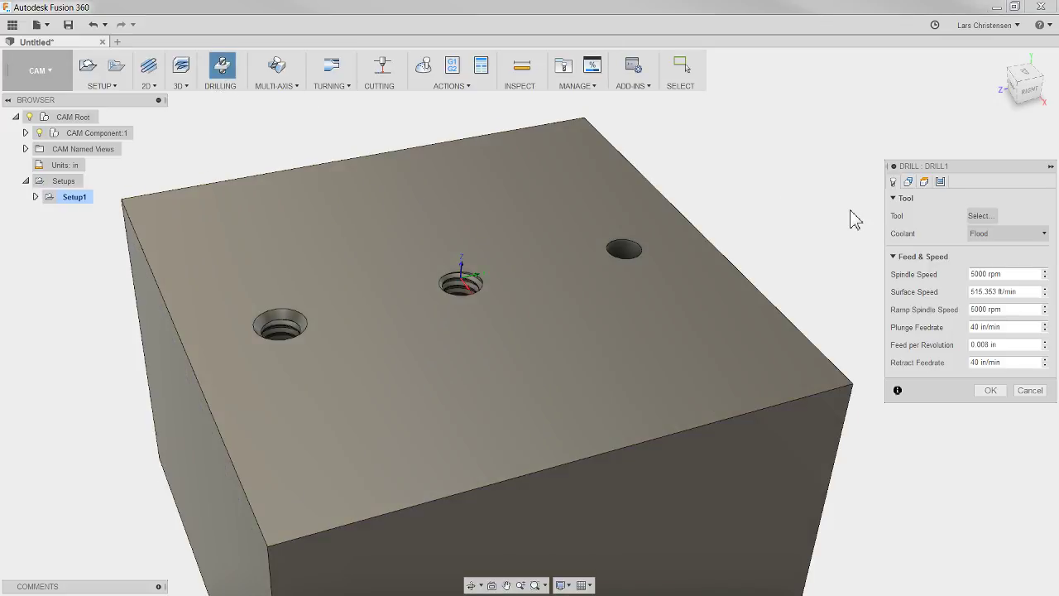
click(985, 216)
drag(222, 184, 222, 435)
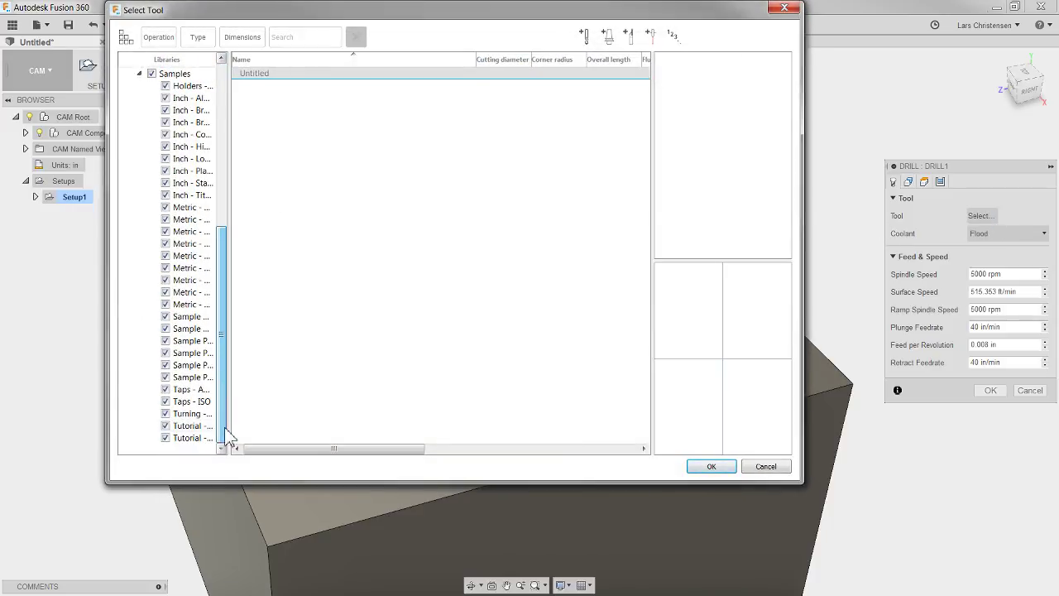
click(187, 427)
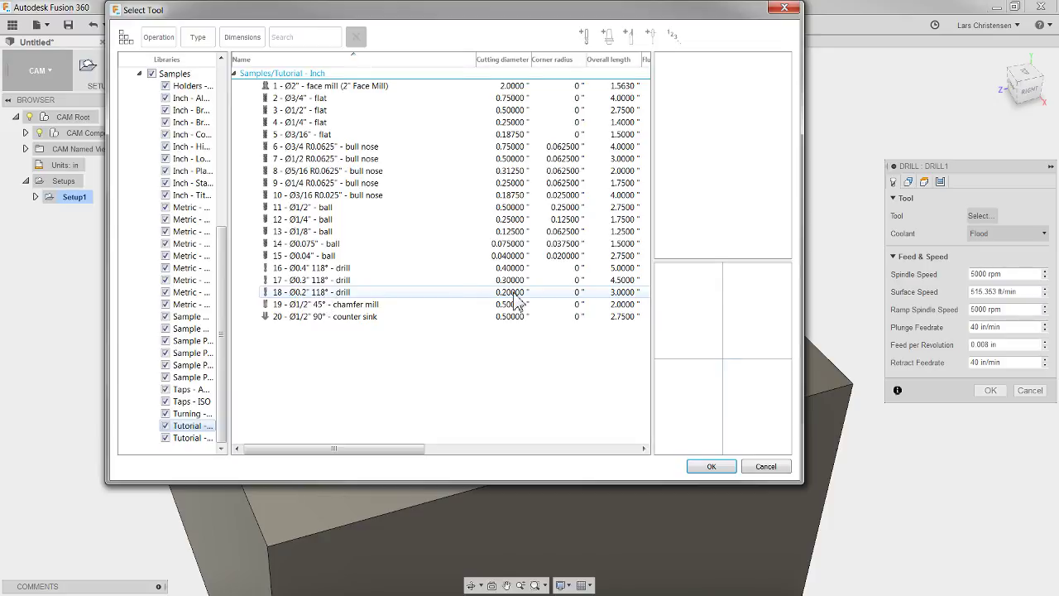
click(364, 293)
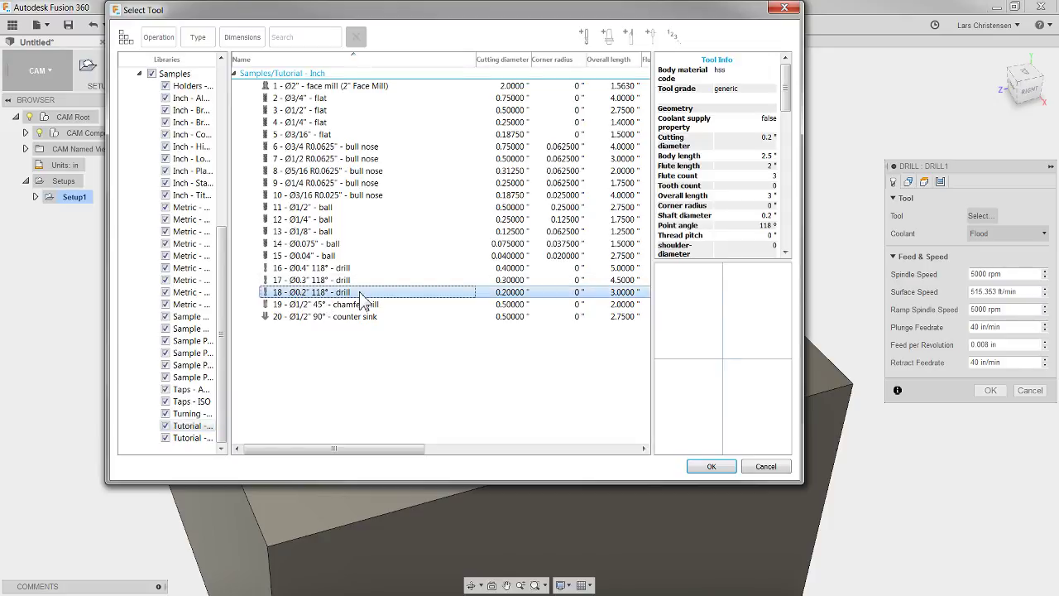
click(730, 468)
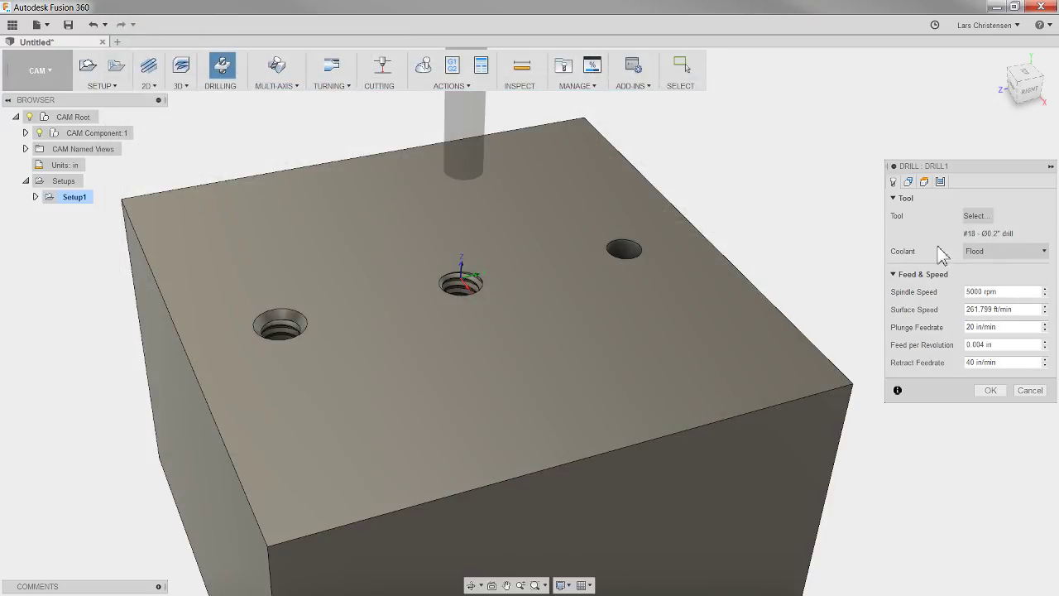
Select the cylindrical face of the plain unthreaded hole as the drilling geometry.
click(910, 184)
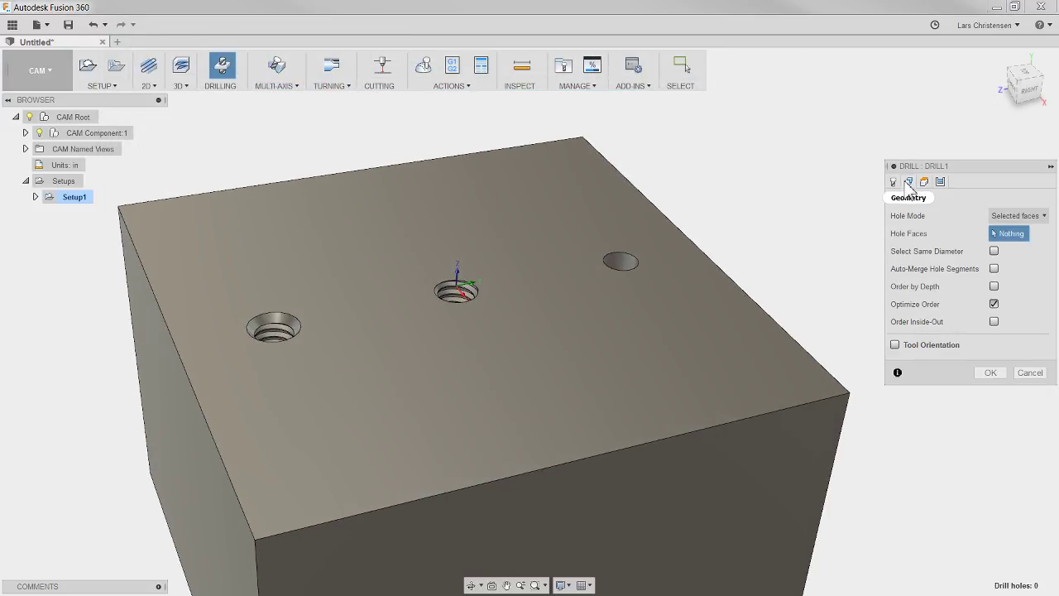
click(624, 269)
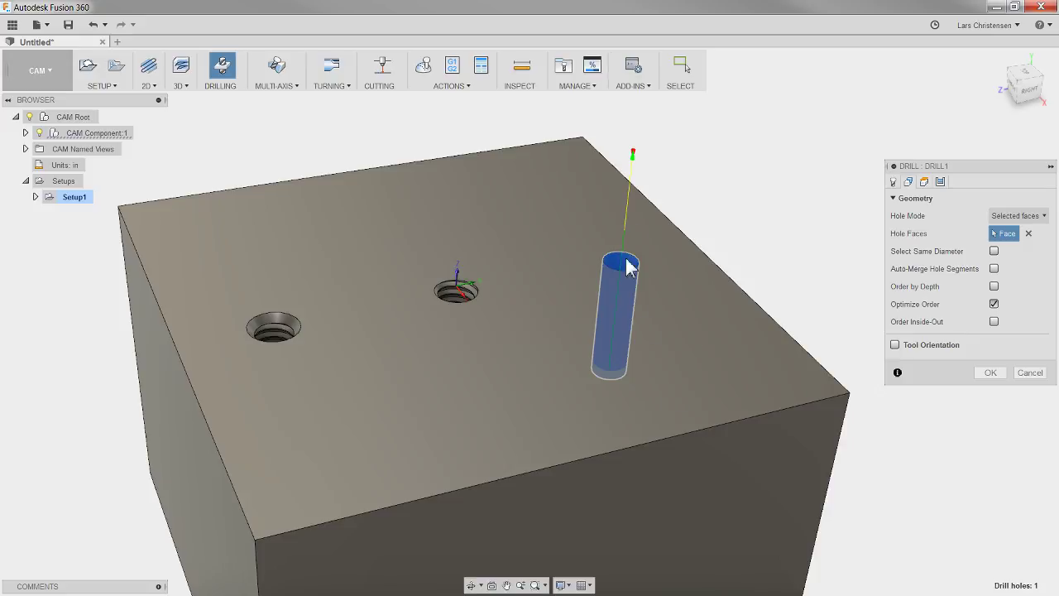
mouse_move(628, 307)
shift+middle_down()
mouse_move(650, 350)
mouse_move(638, 307)
shift+middle_up()
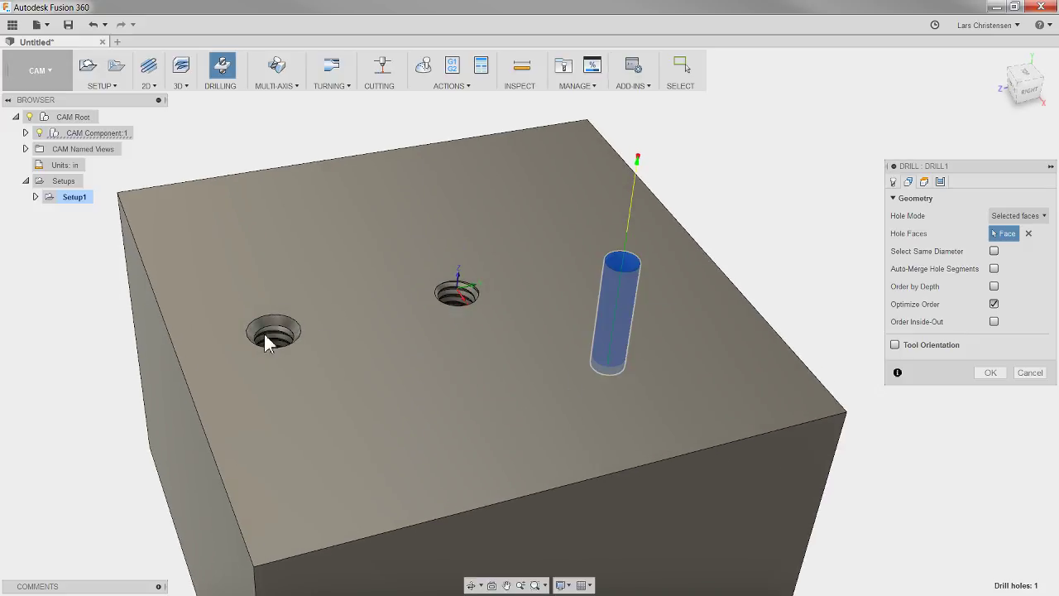
shift+middle_drag(502, 342, 445, 314)
scroll(447, 314, up, 5)
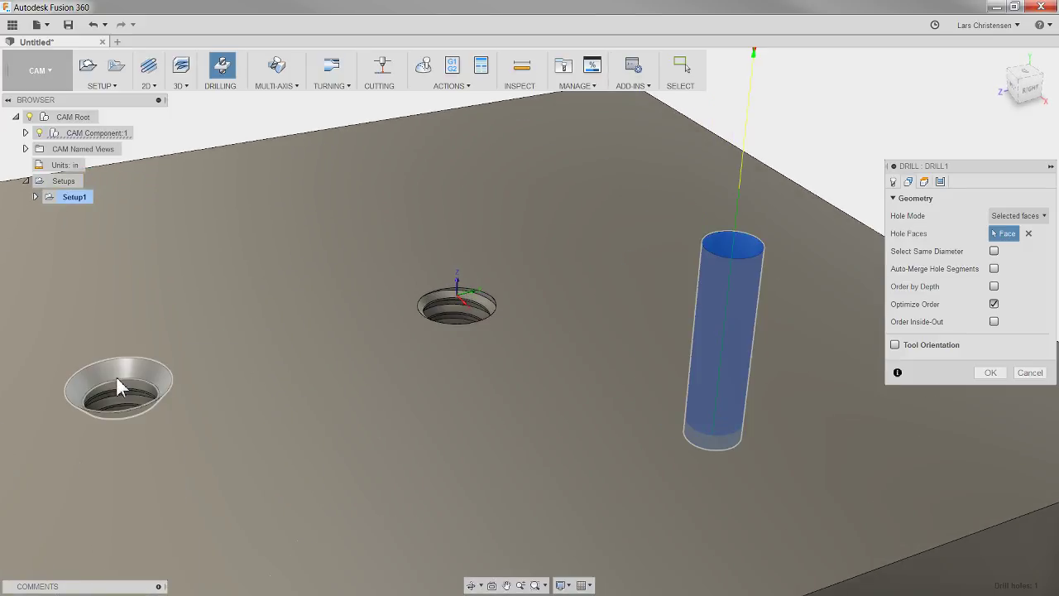
scroll(129, 370, down, 8)
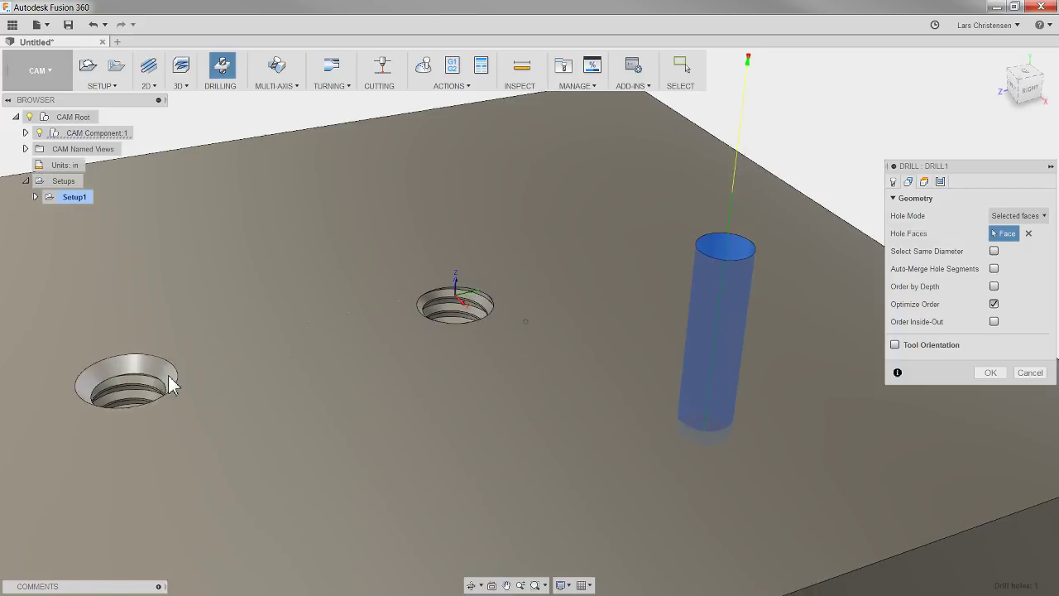
scroll(555, 297, up, 2)
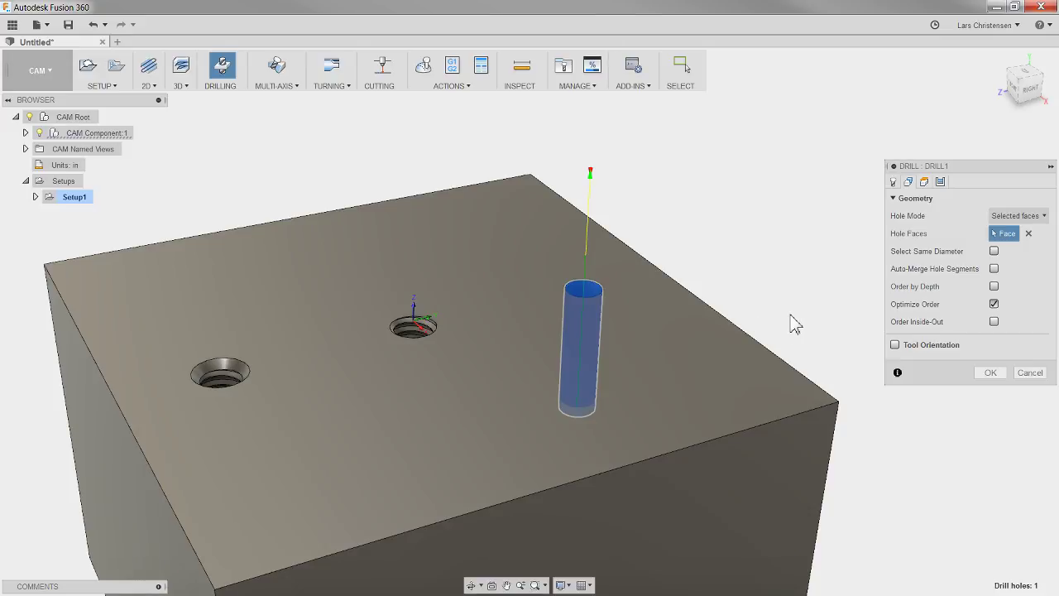
Enable drill tip through bottom for the drilling heights and set the break-through depth to 0.05 in.
click(925, 183)
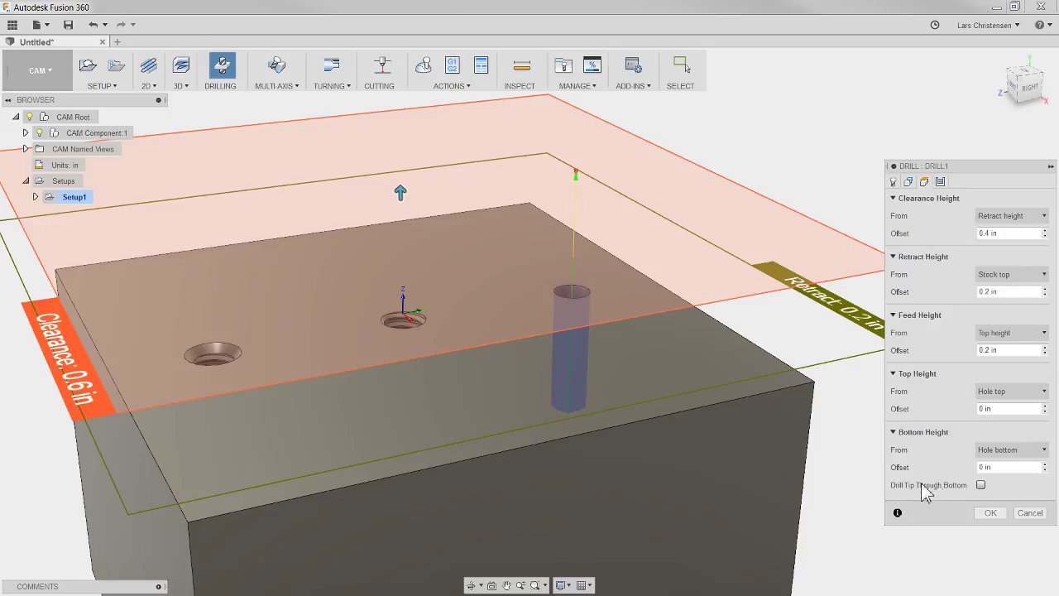
click(981, 486)
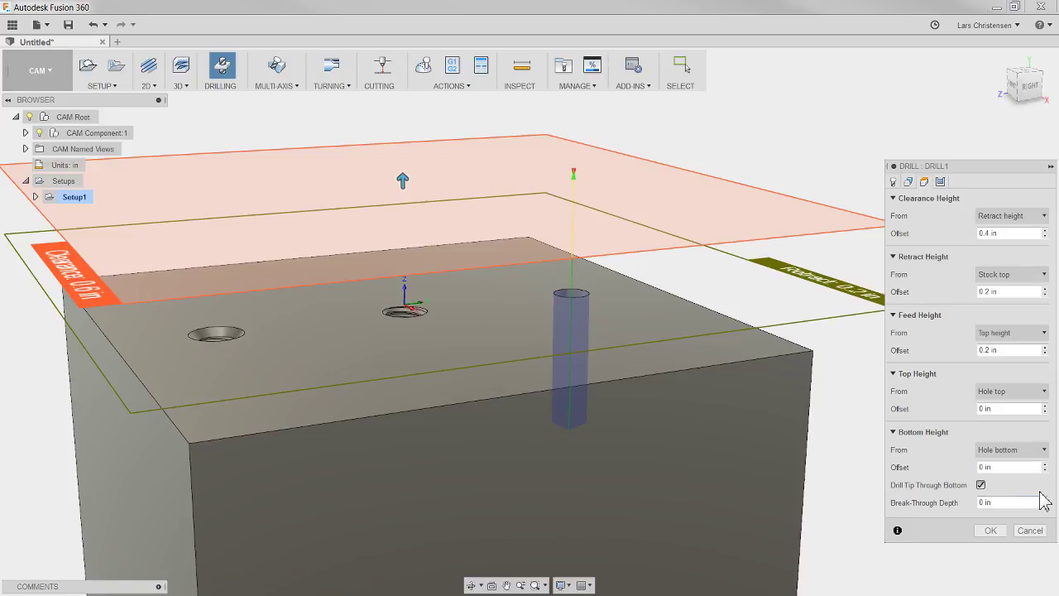
click(1011, 502)
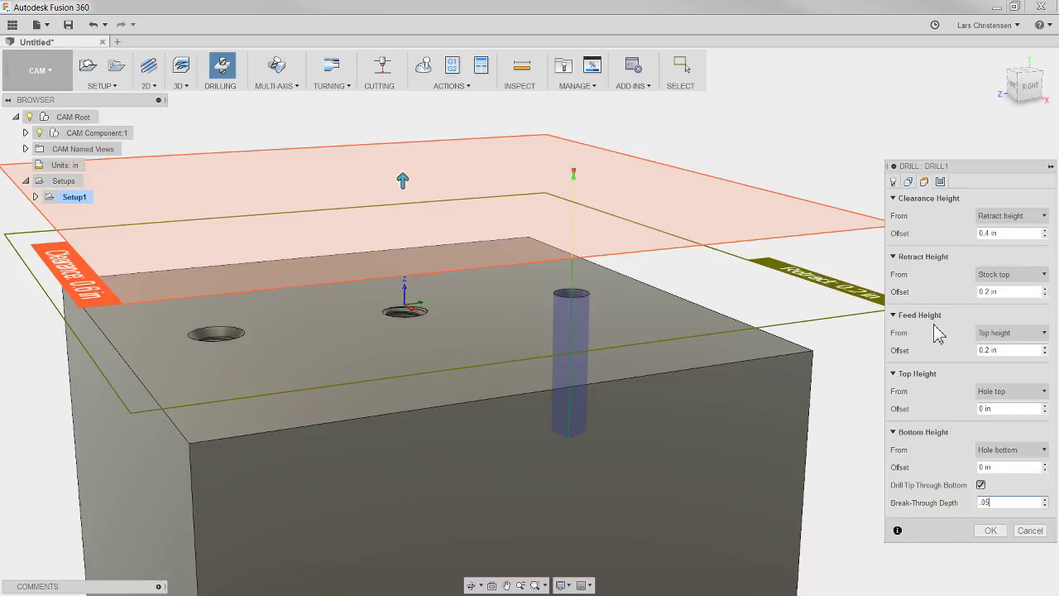
Set the drilling cycle to chip breaking with partial retract and create the operation.
click(941, 183)
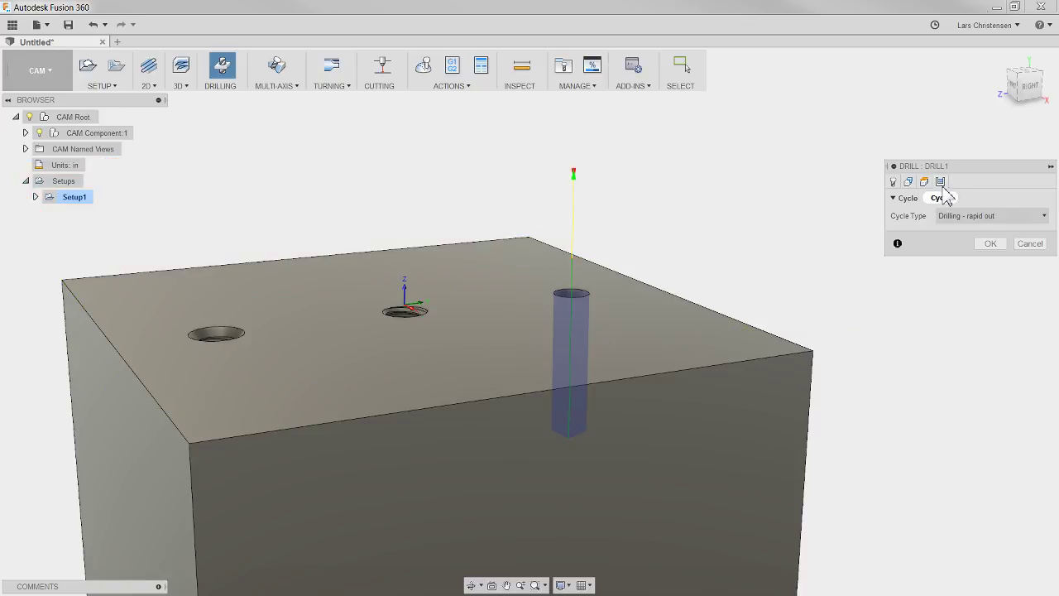
click(999, 220)
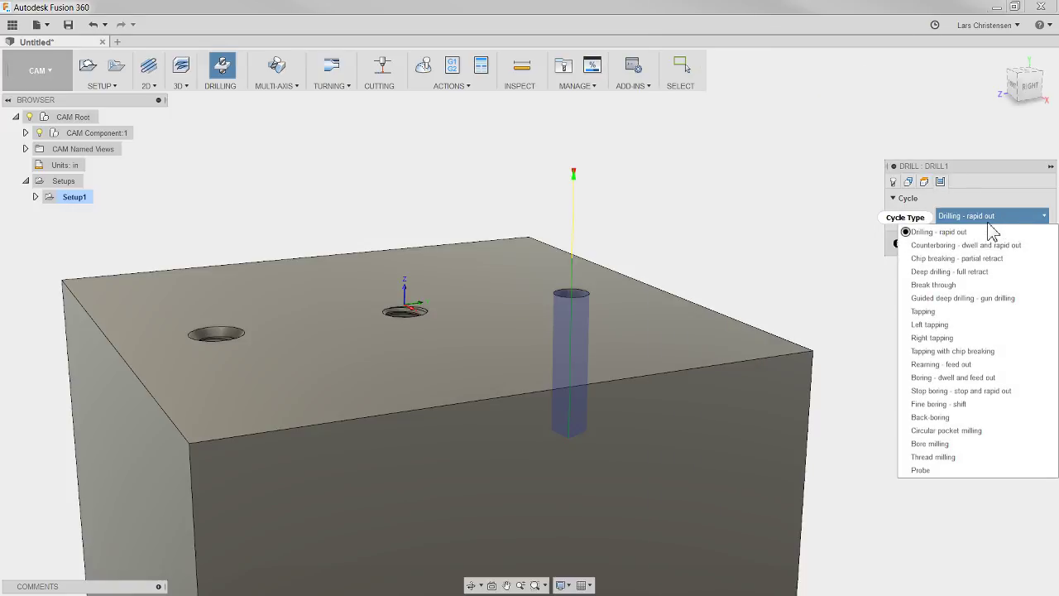
mouse_move(992, 235)
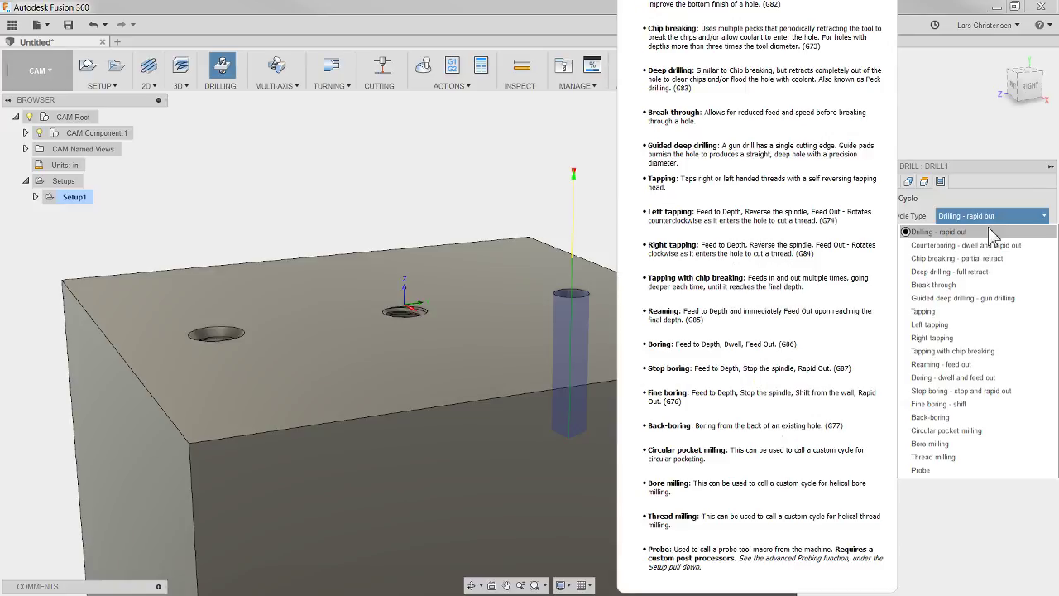
click(952, 260)
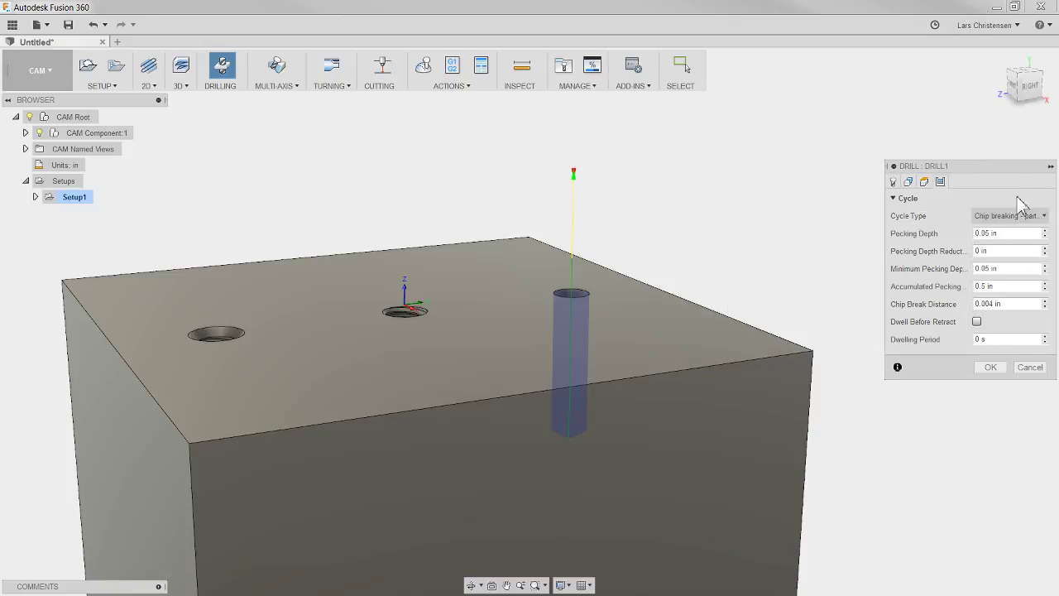
click(992, 370)
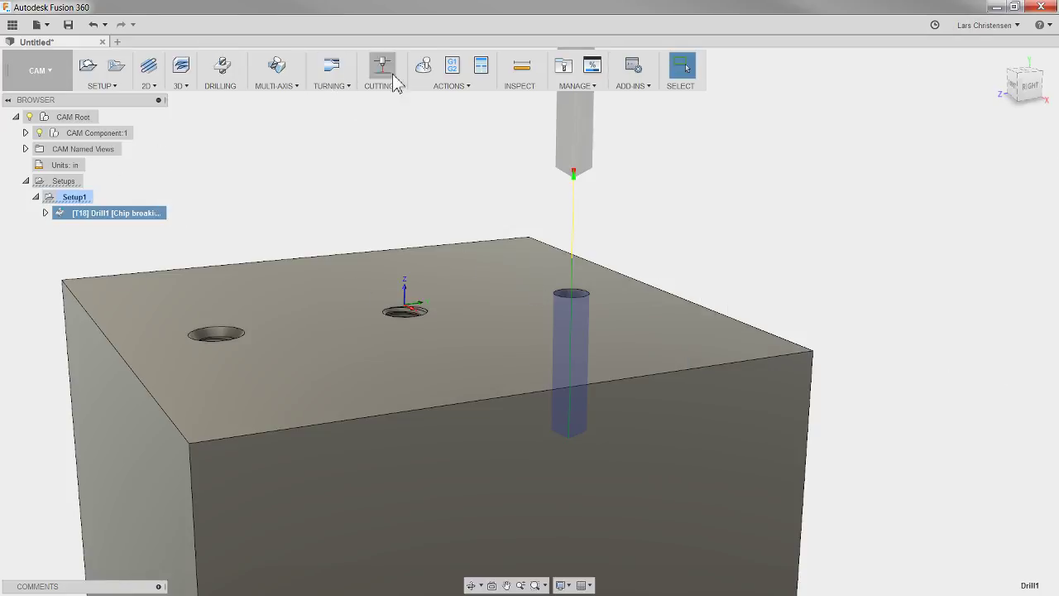
Start a simulation of the drilling operation with the stock shown, colorized by material as Wall Paint.
click(423, 66)
click(842, 315)
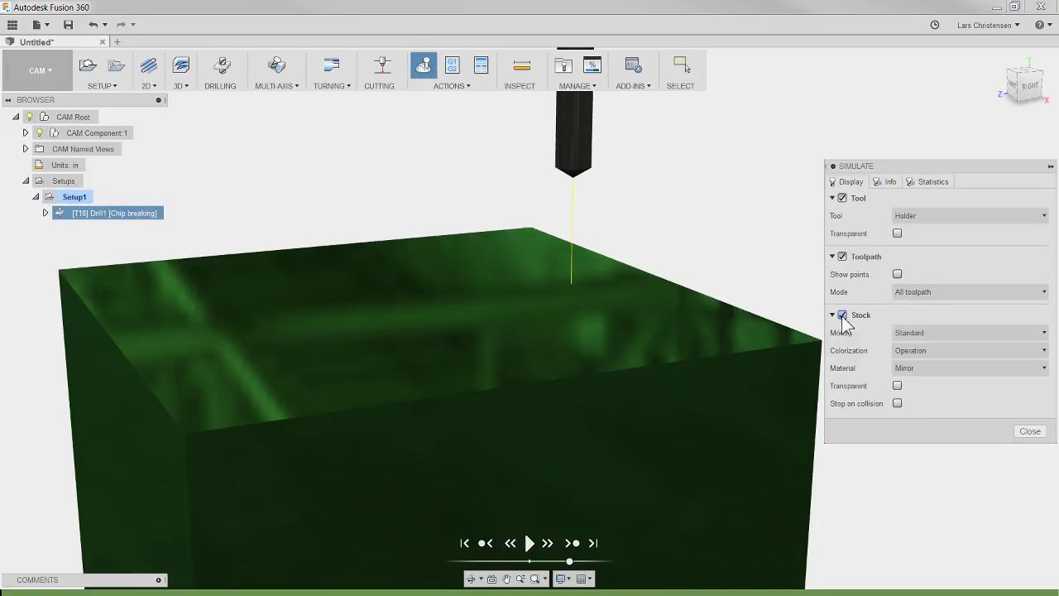
click(937, 368)
click(932, 431)
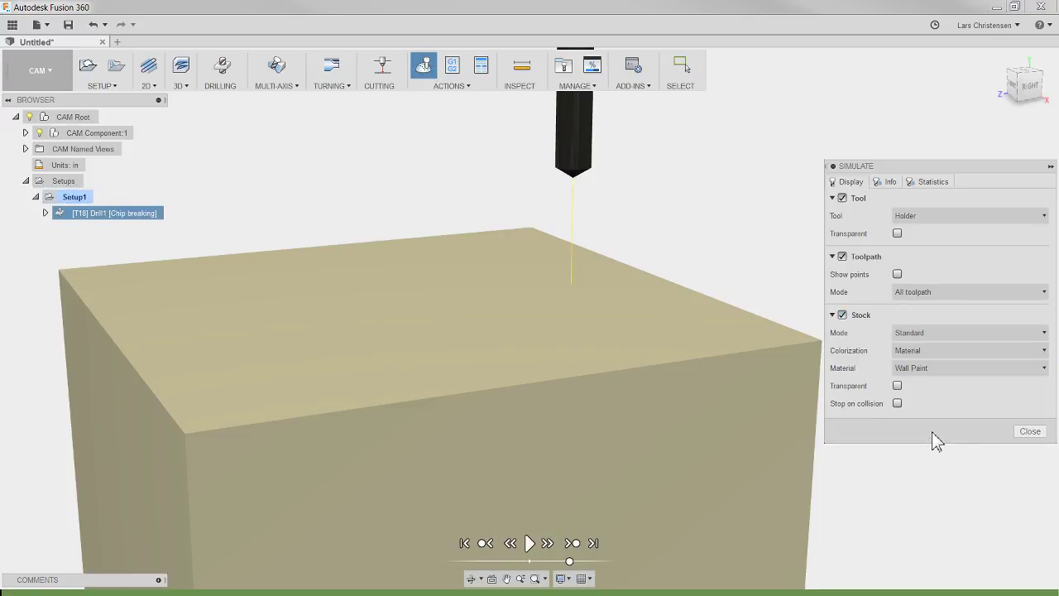
Play the drilling simulation and make the stock transparent to inspect the drilled hole.
click(529, 543)
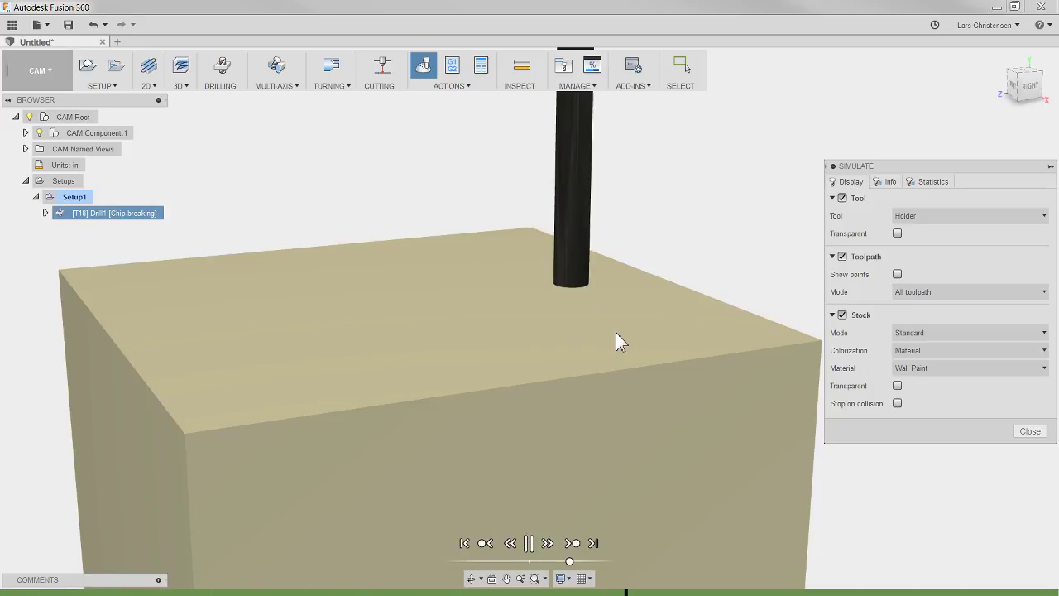
shift+middle_drag(586, 313, 350, 411)
click(897, 386)
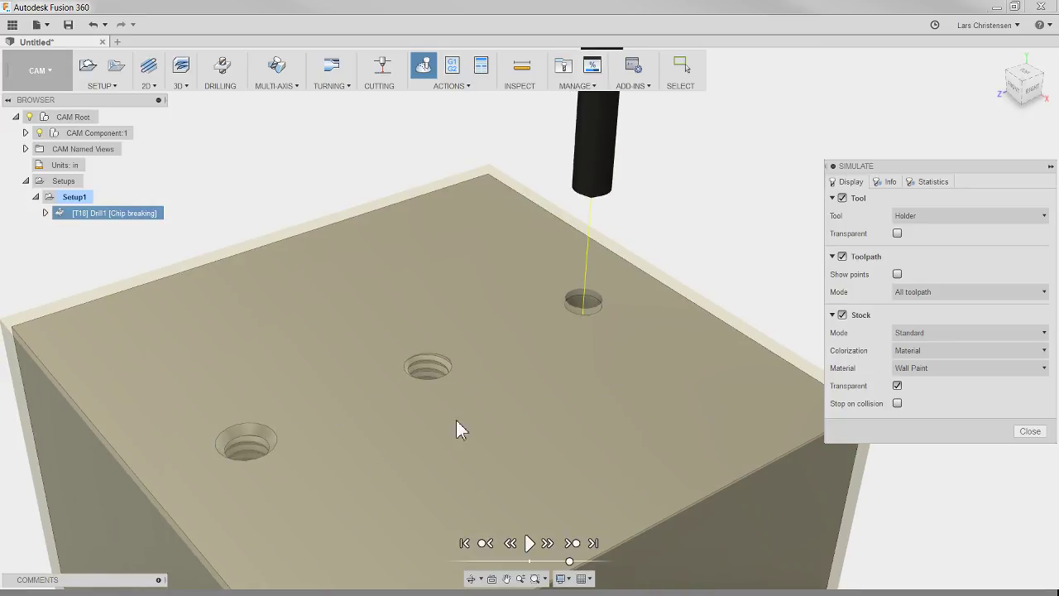
Exit the drilling simulation and clear the selection of the drilling operation.
click(1032, 431)
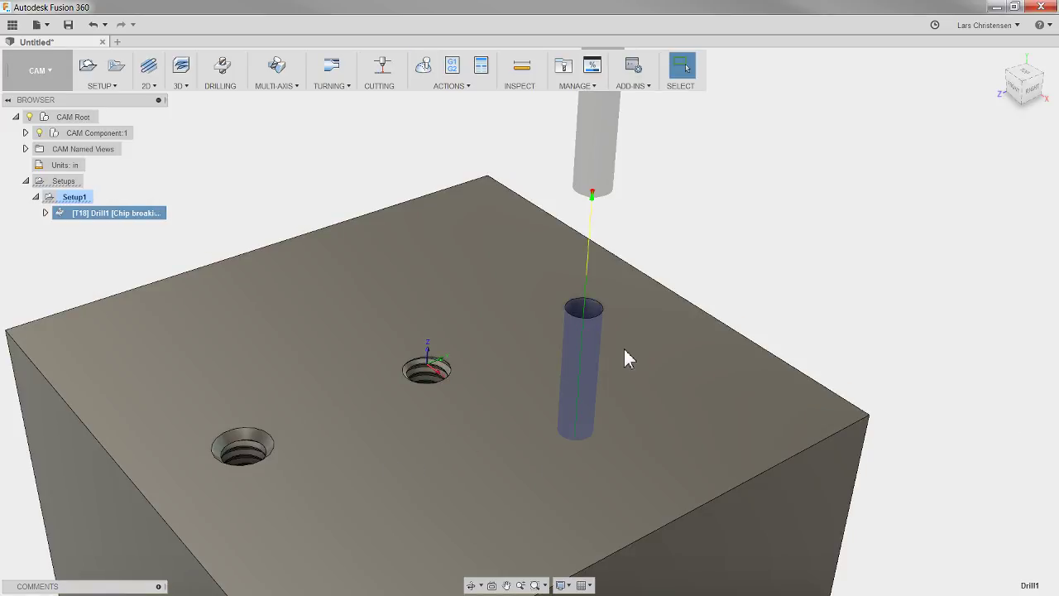
scroll(596, 356, down, 2)
shift+middle_drag(558, 383, 579, 355)
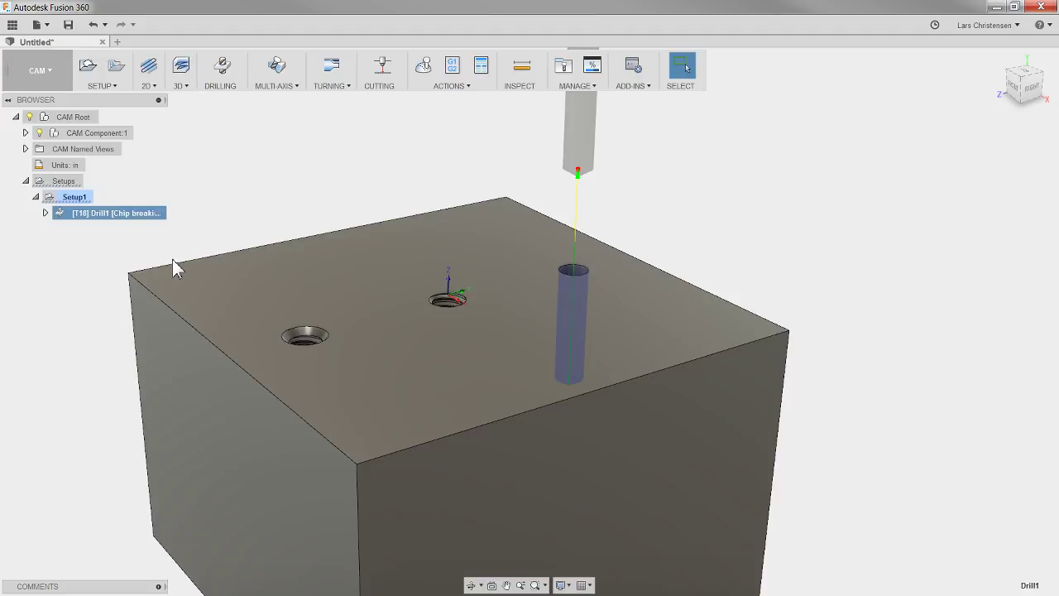
click(221, 190)
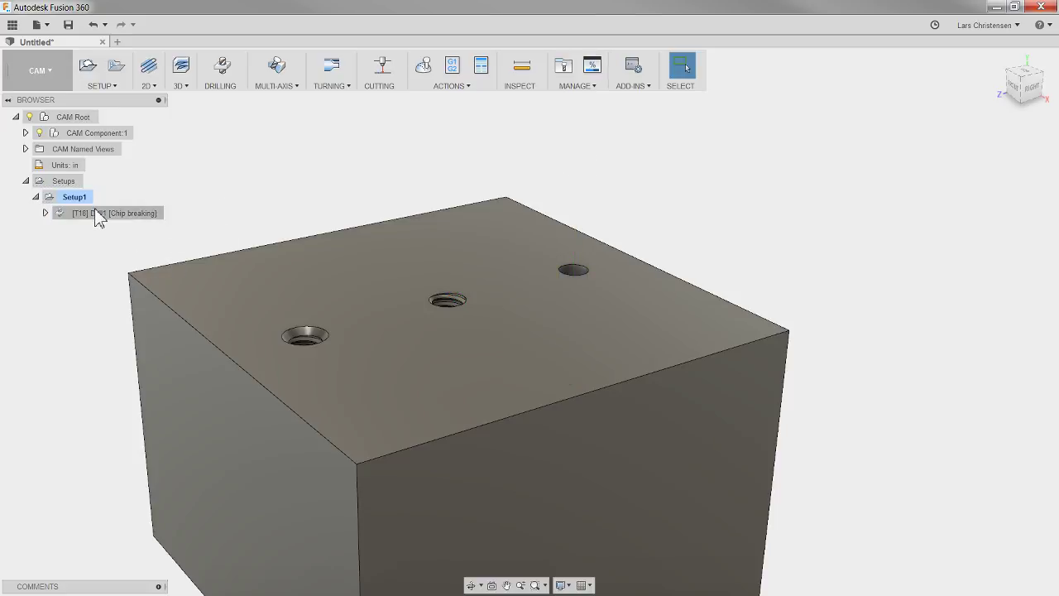
Start a new drilling operation and open the Taps - ANSI sample library for its tool selection.
click(222, 70)
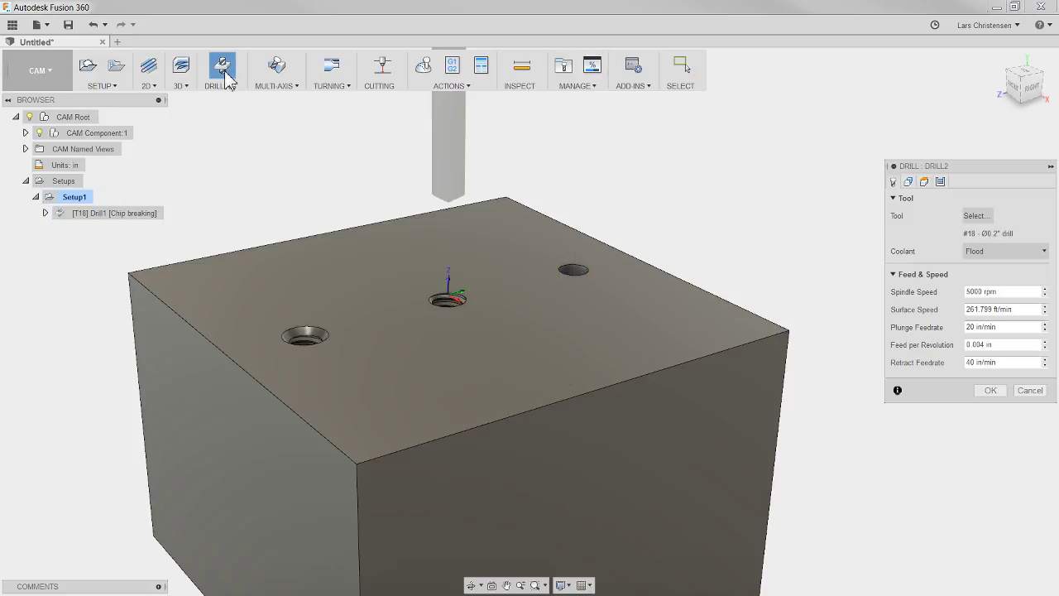
click(974, 215)
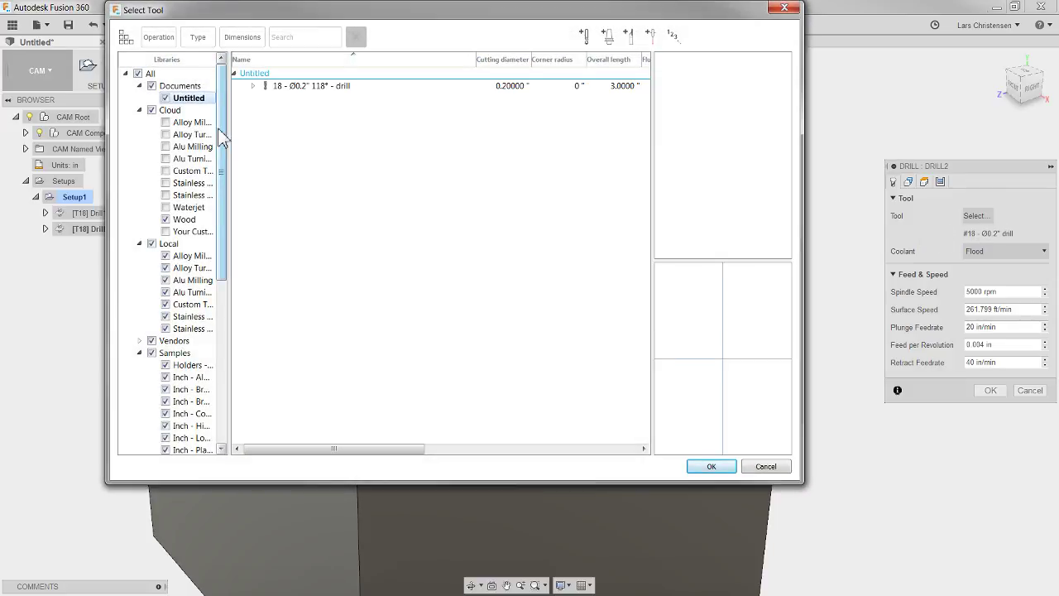
scroll(212, 237, down, 8)
click(190, 426)
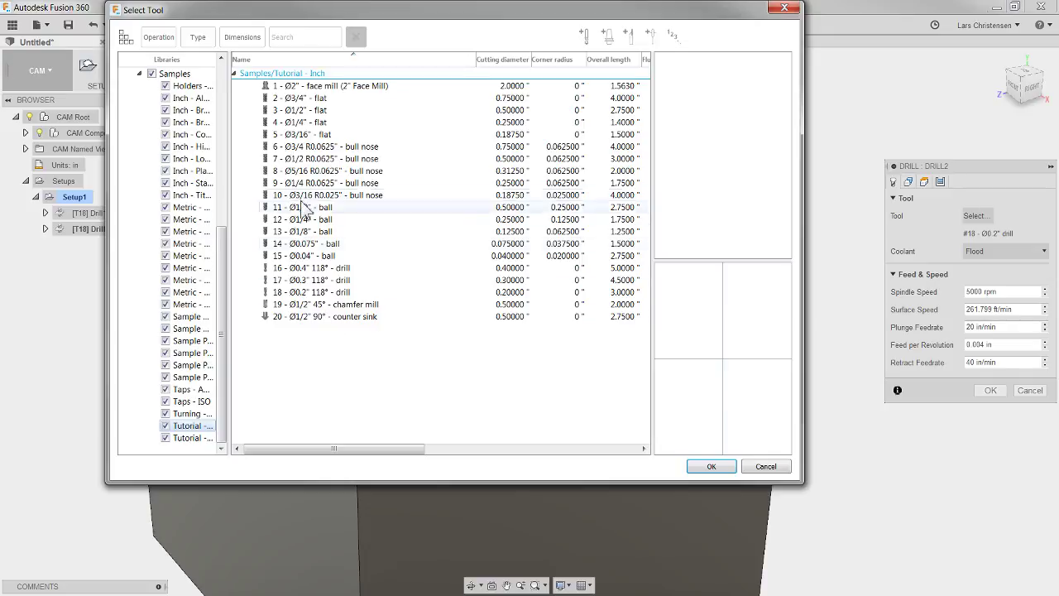
drag(230, 398, 315, 401)
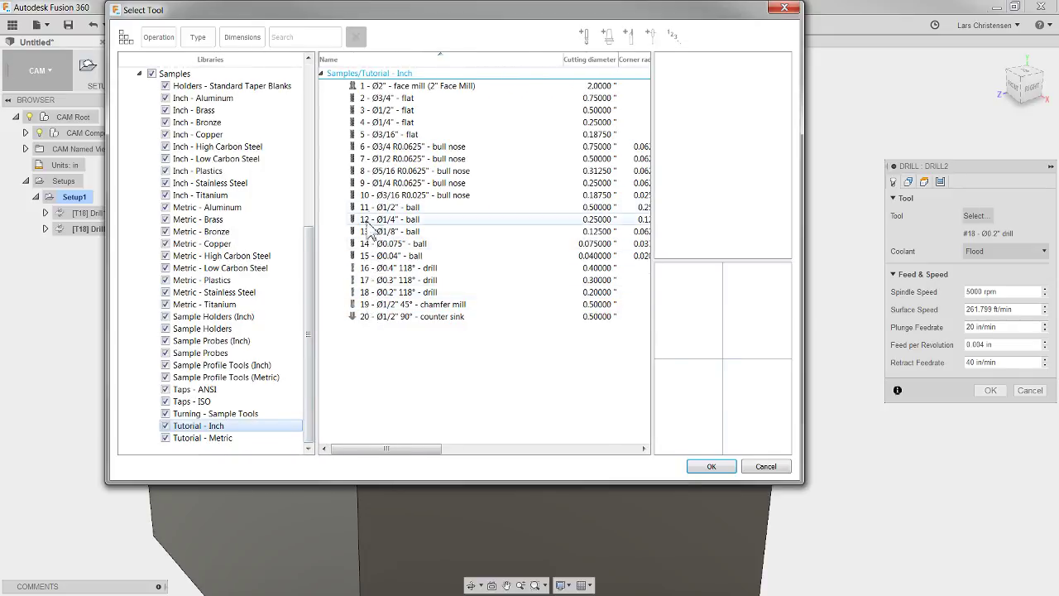
mouse_move(311, 261)
mouse_down()
mouse_move(312, 105)
mouse_move(329, 269)
mouse_up()
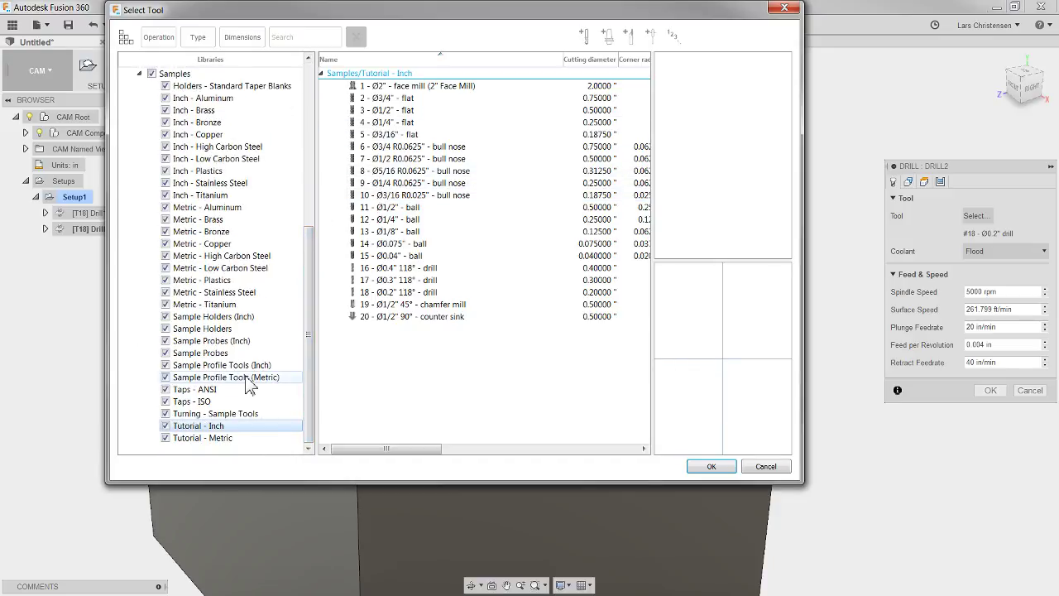
click(198, 390)
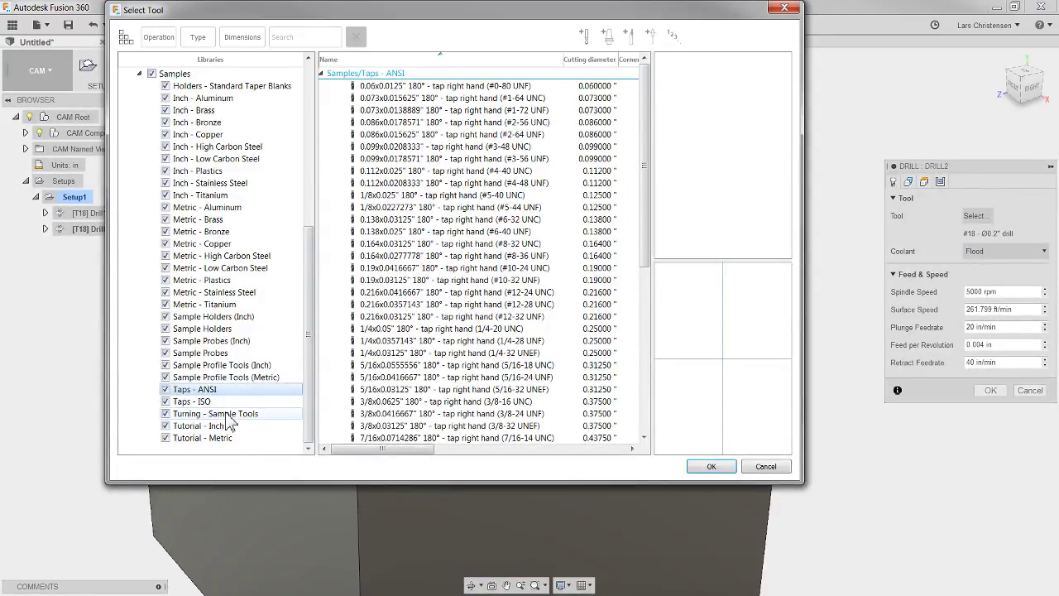
Assign the 1/4x0.05" 180° right-hand tap (1/4-20 UNC) as the operation's tool.
scroll(424, 260, down, 7)
scroll(424, 259, down, 1)
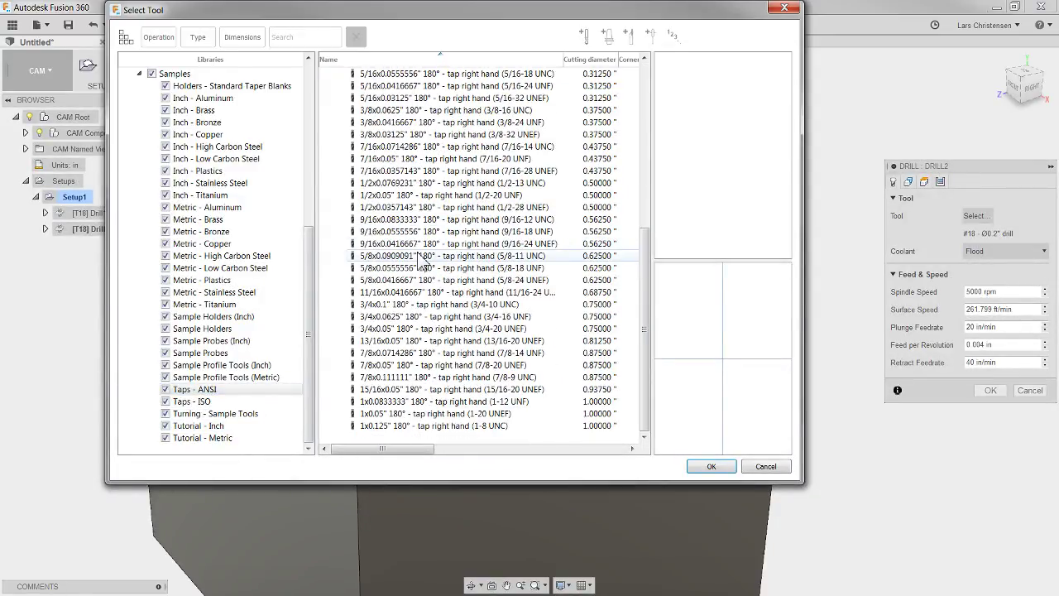
scroll(412, 288, up, 2)
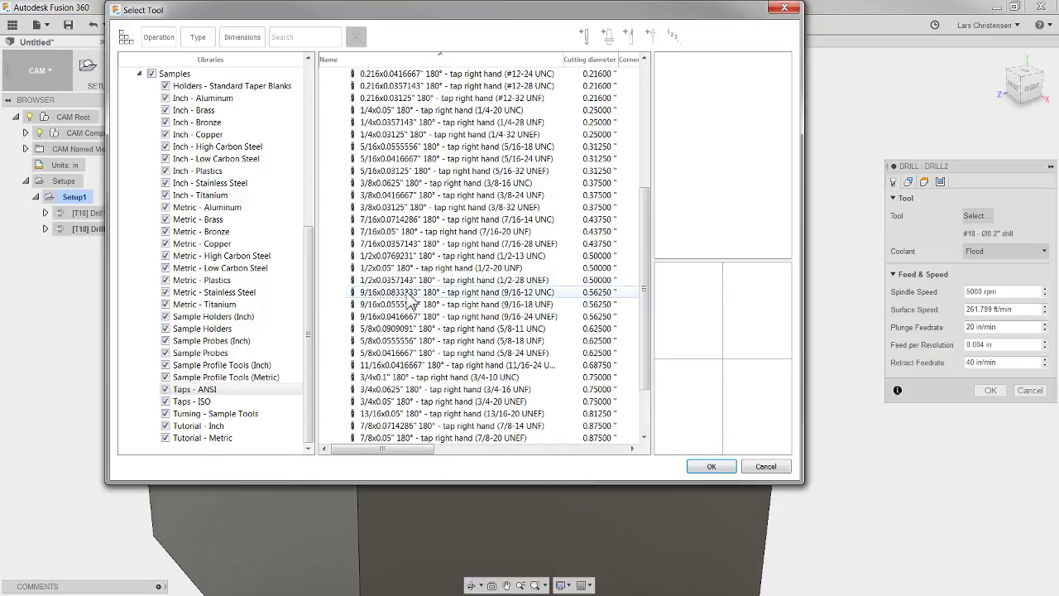
scroll(410, 303, up, 1)
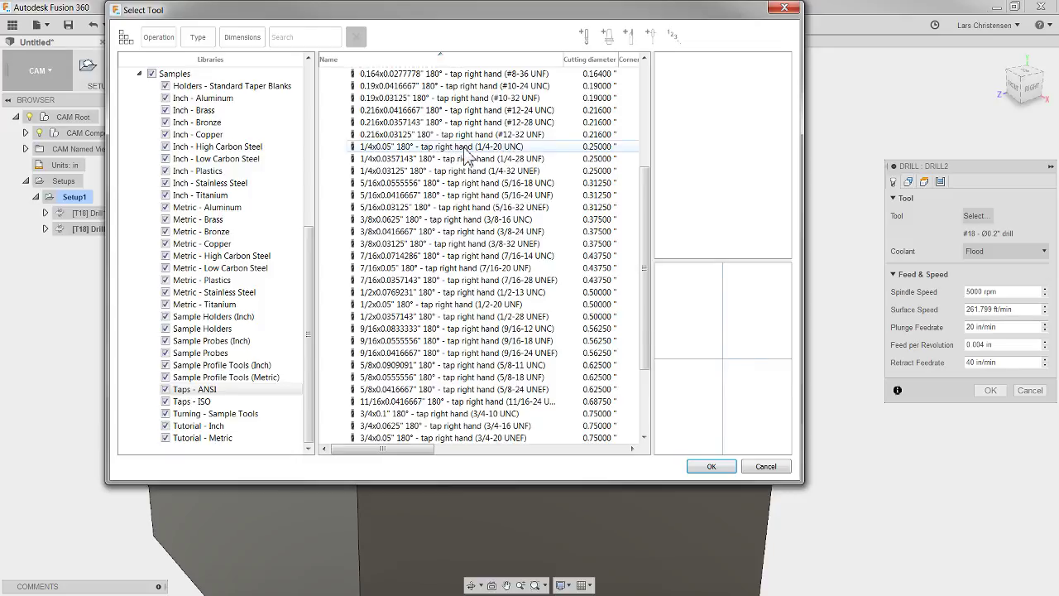
click(511, 153)
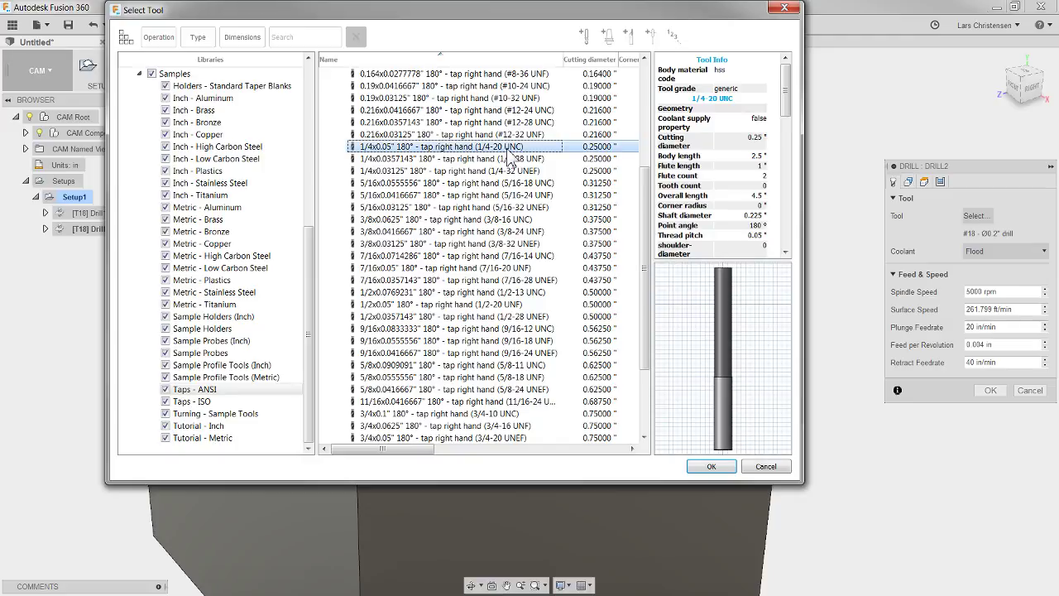
click(712, 467)
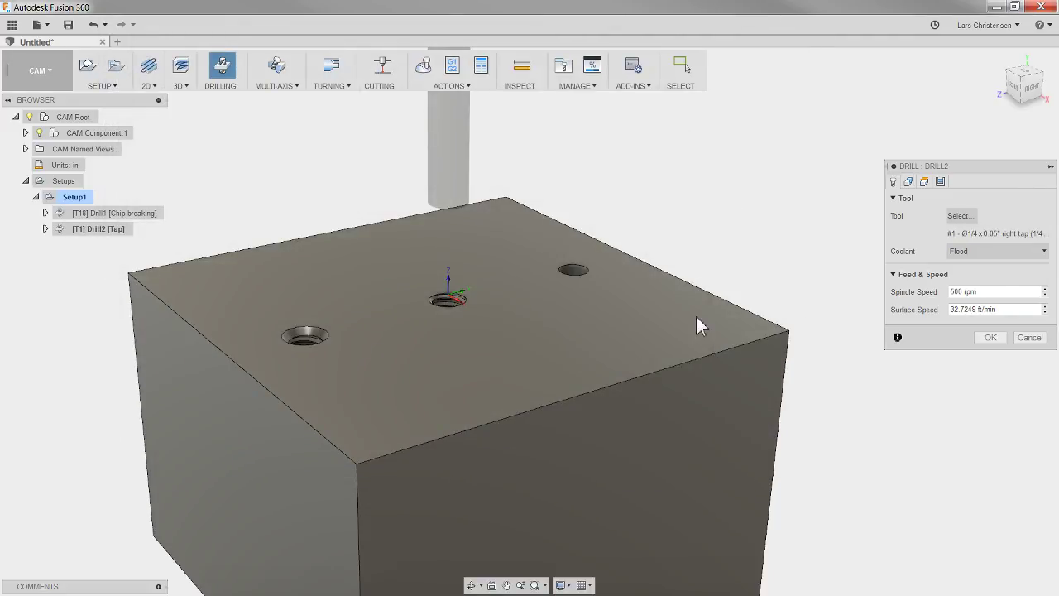
Select the plain hole's face, keep the Tapping cycle type and create the tapping operation.
click(908, 182)
click(581, 277)
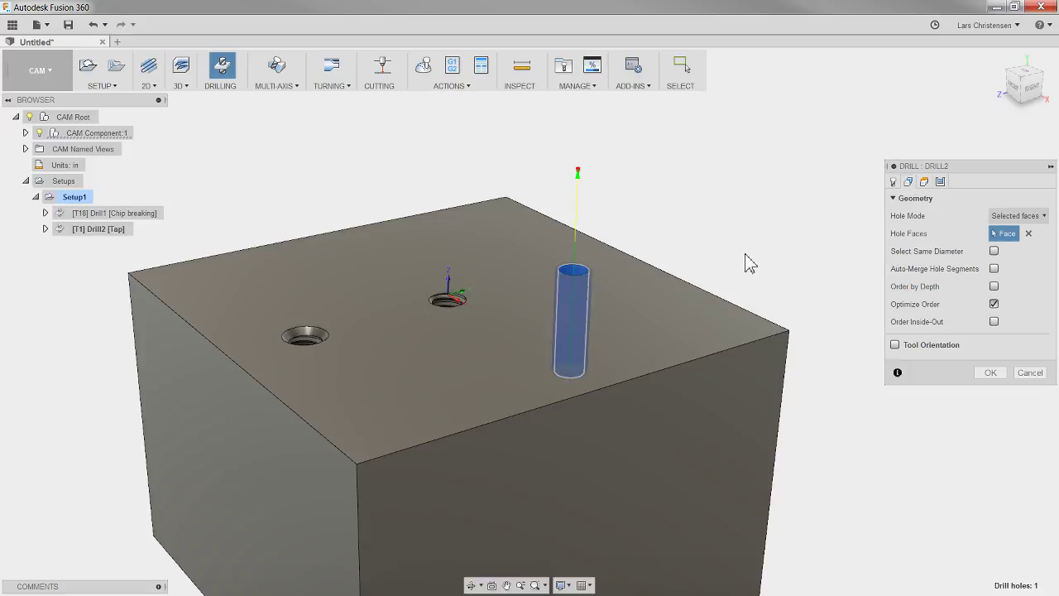
click(941, 182)
click(988, 216)
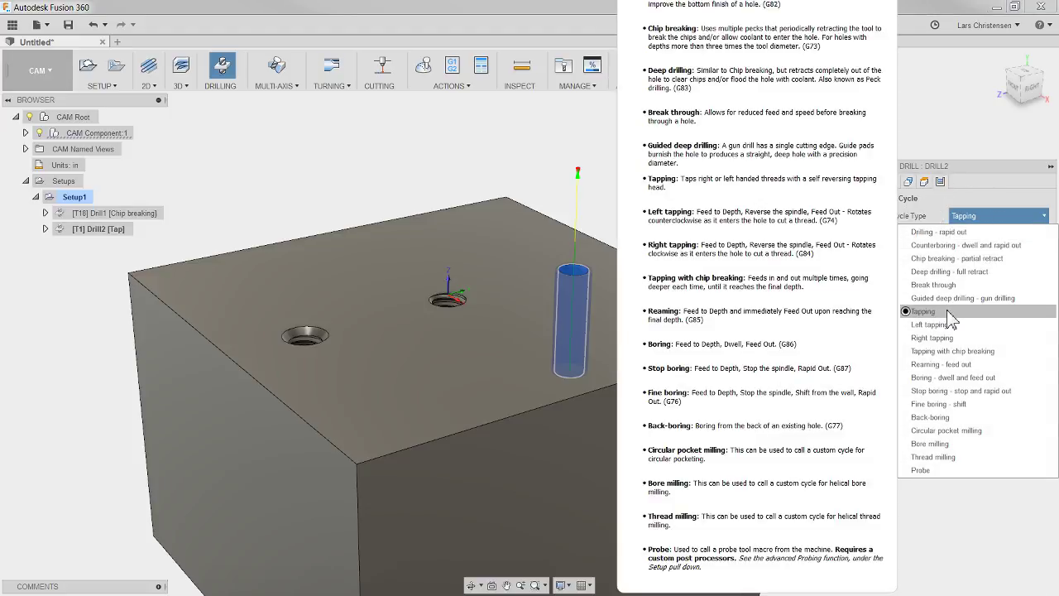
click(944, 312)
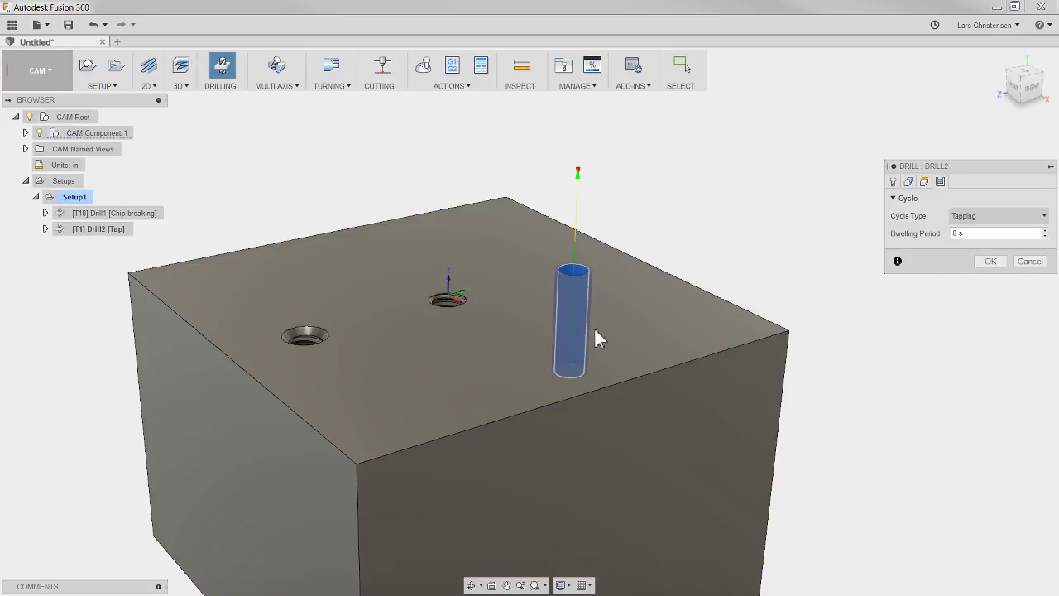
click(991, 262)
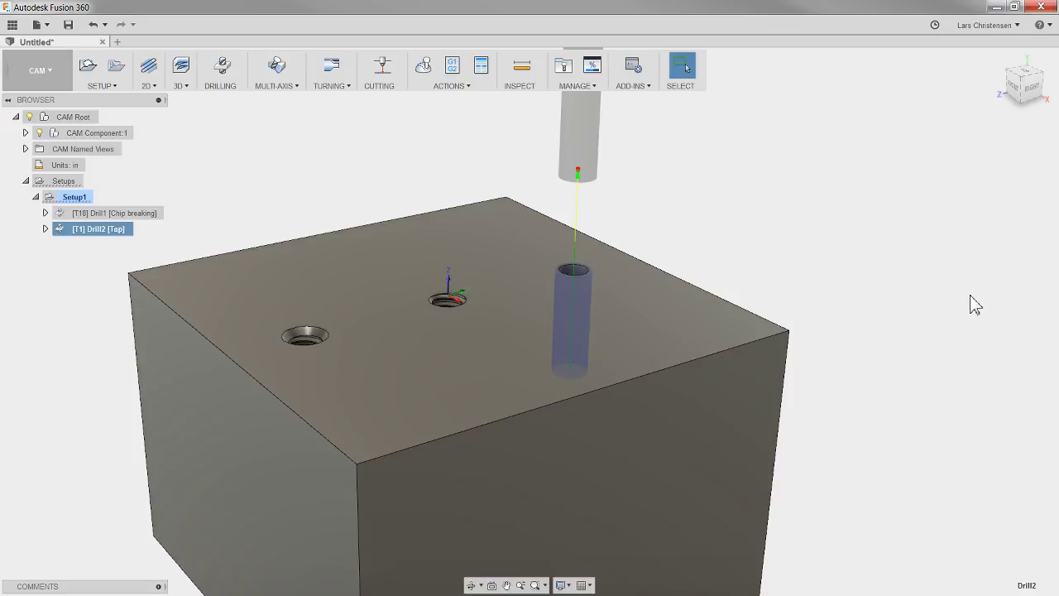
click(918, 328)
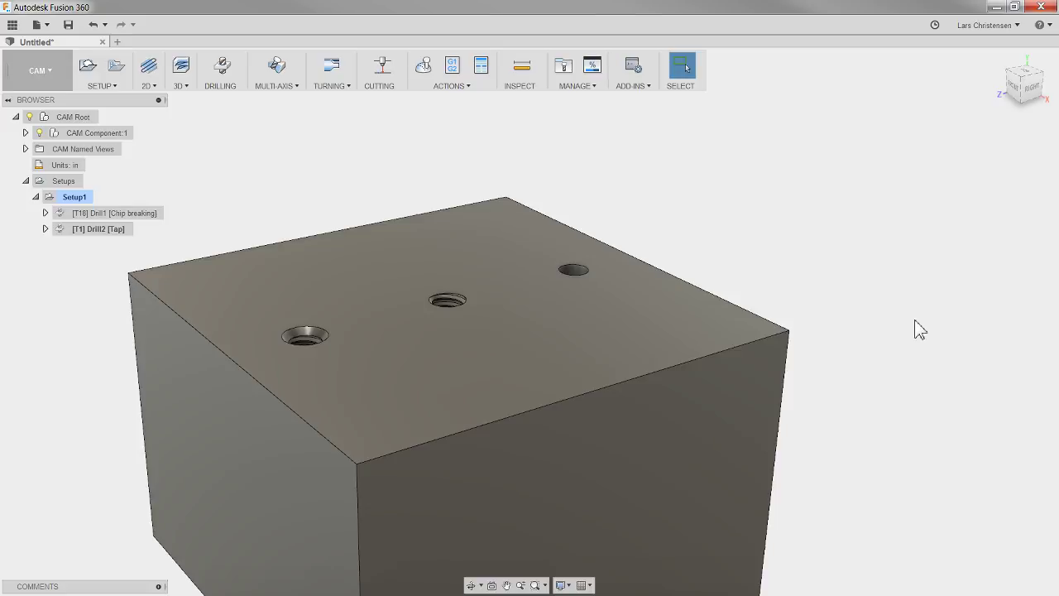
scroll(918, 328, down, 5)
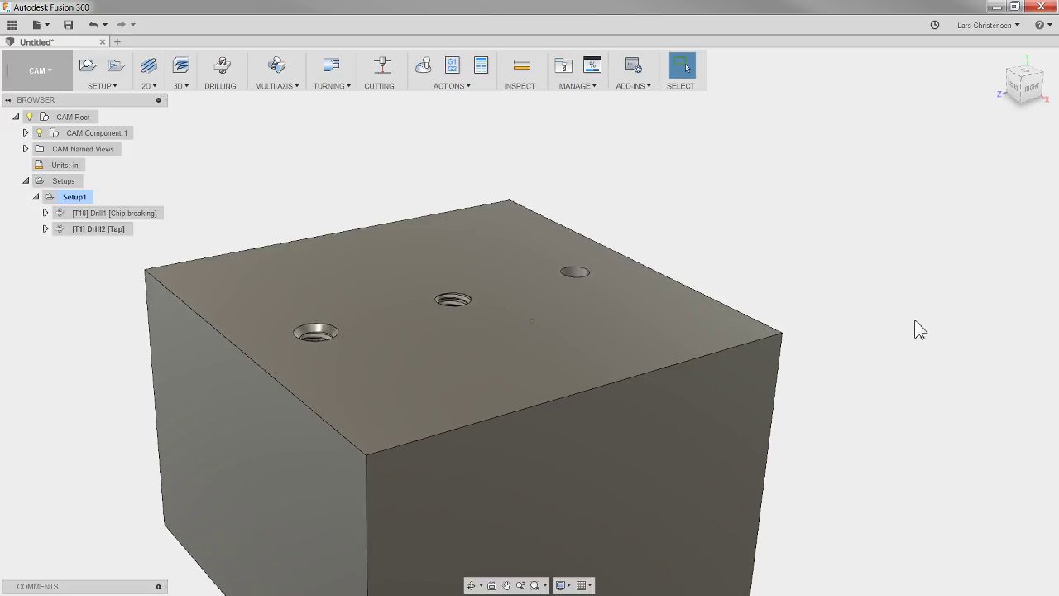
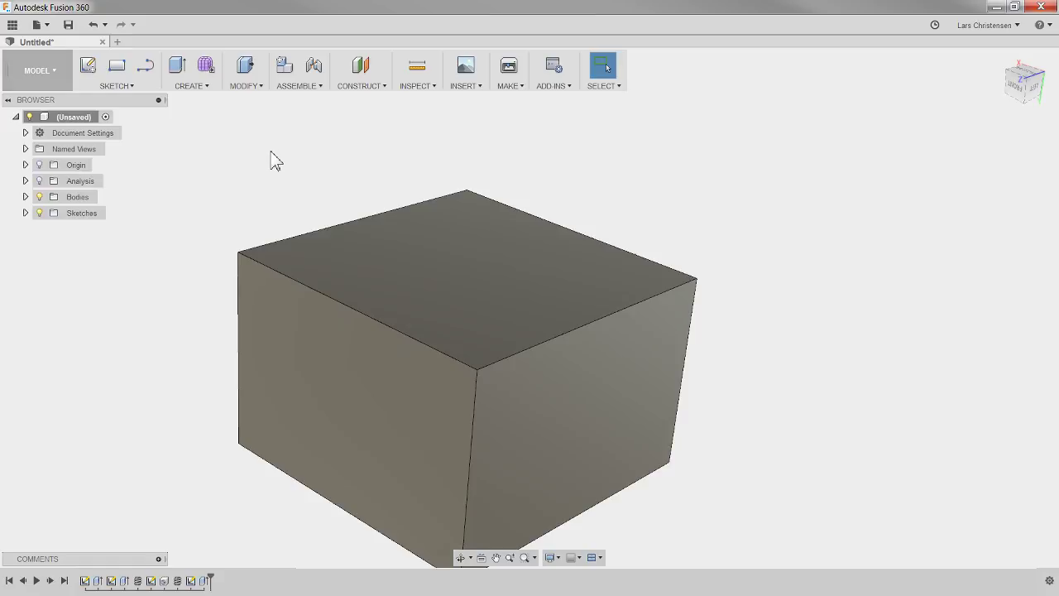
Sketch a 1 in diameter circle centred on the origin, on the block's face opposite the three small holes.
shift+middle_drag(196, 373, 411, 370)
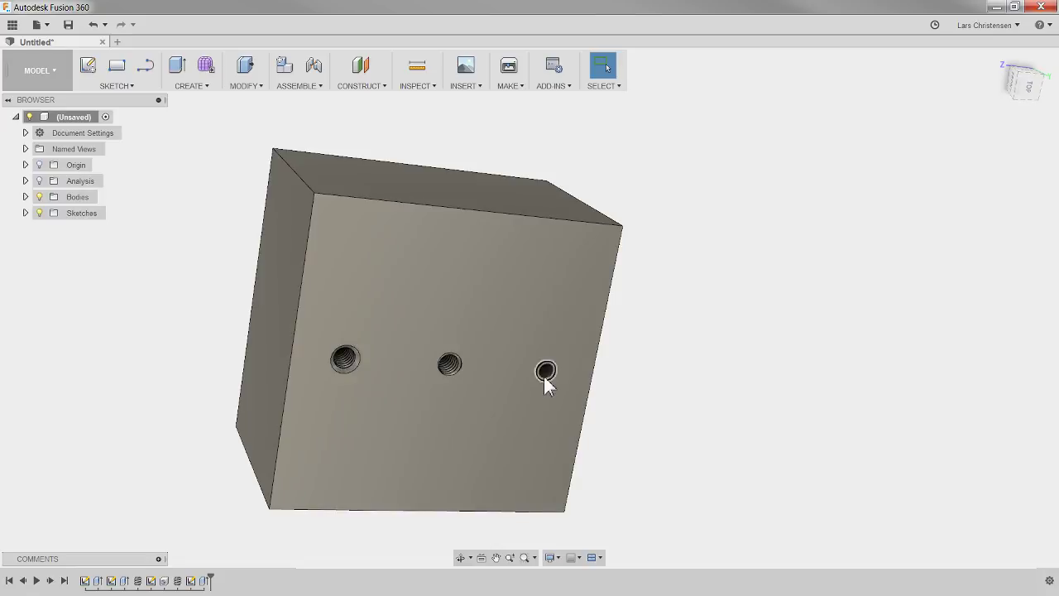
shift+middle_drag(330, 377, 192, 348)
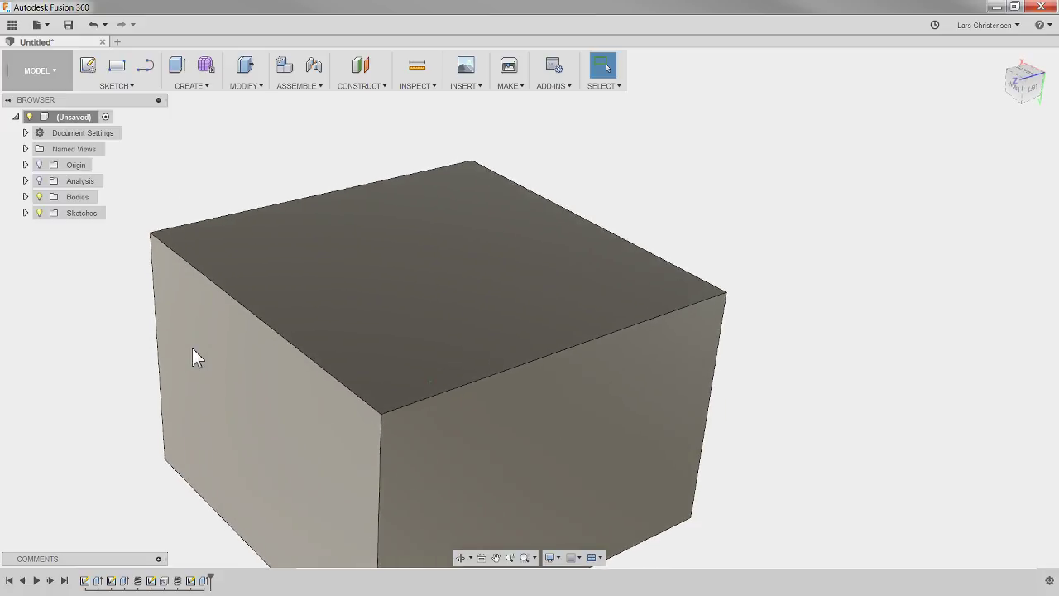
click(87, 65)
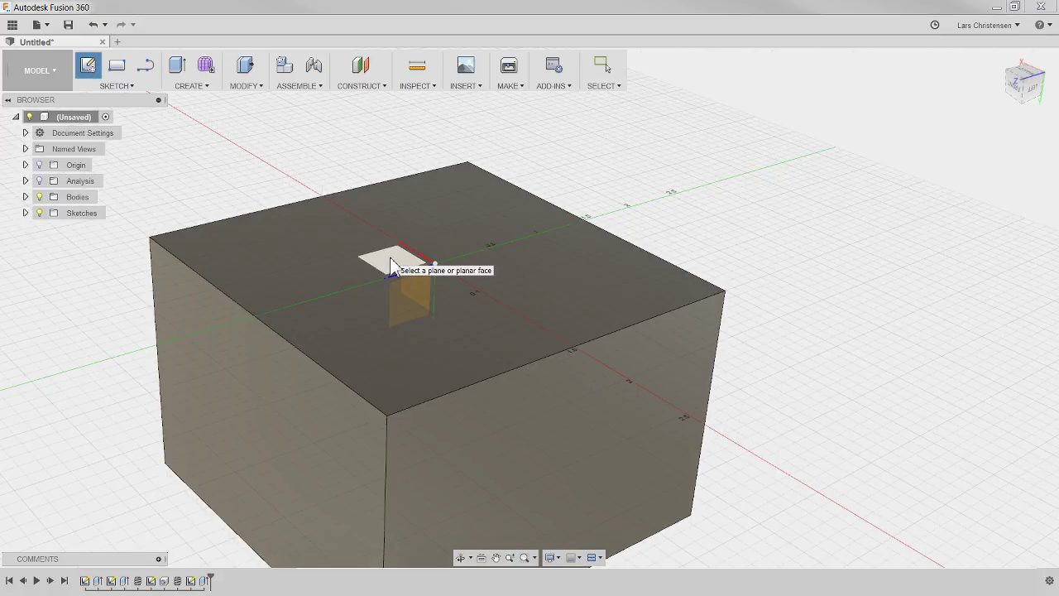
click(392, 262)
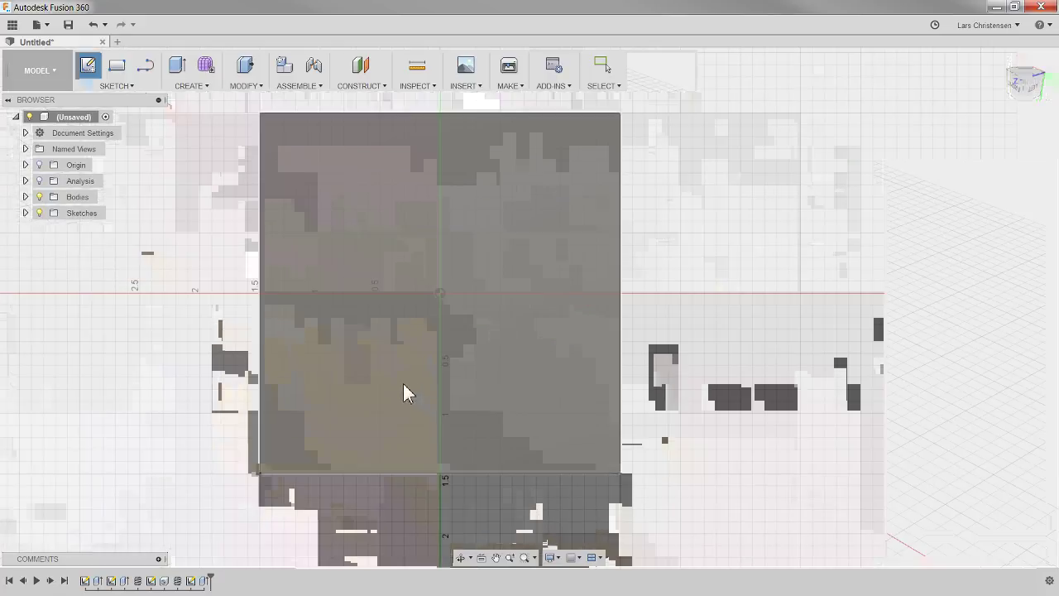
key(c)
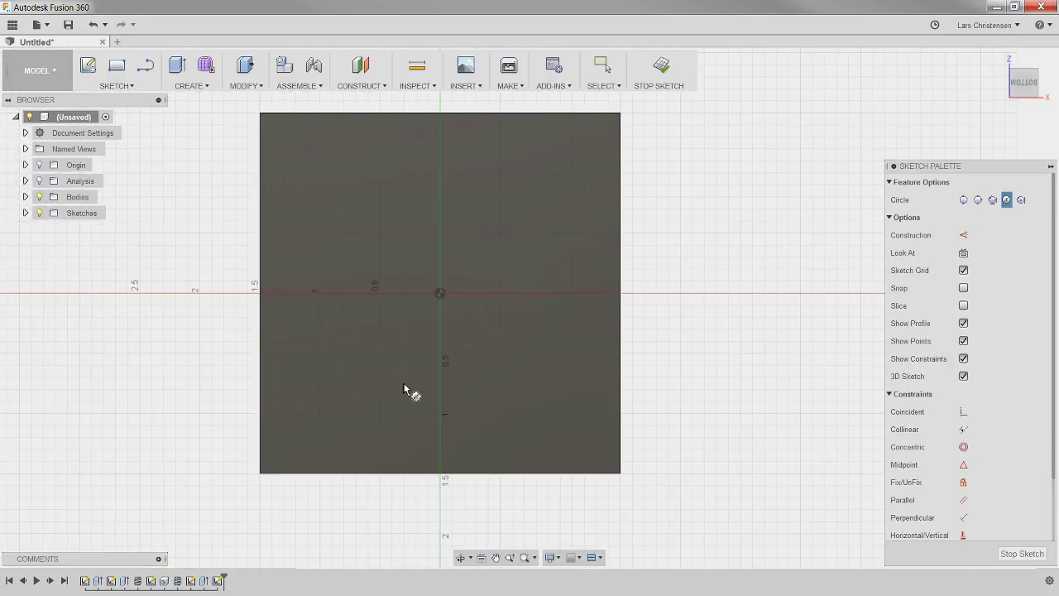
click(439, 293)
text(1)
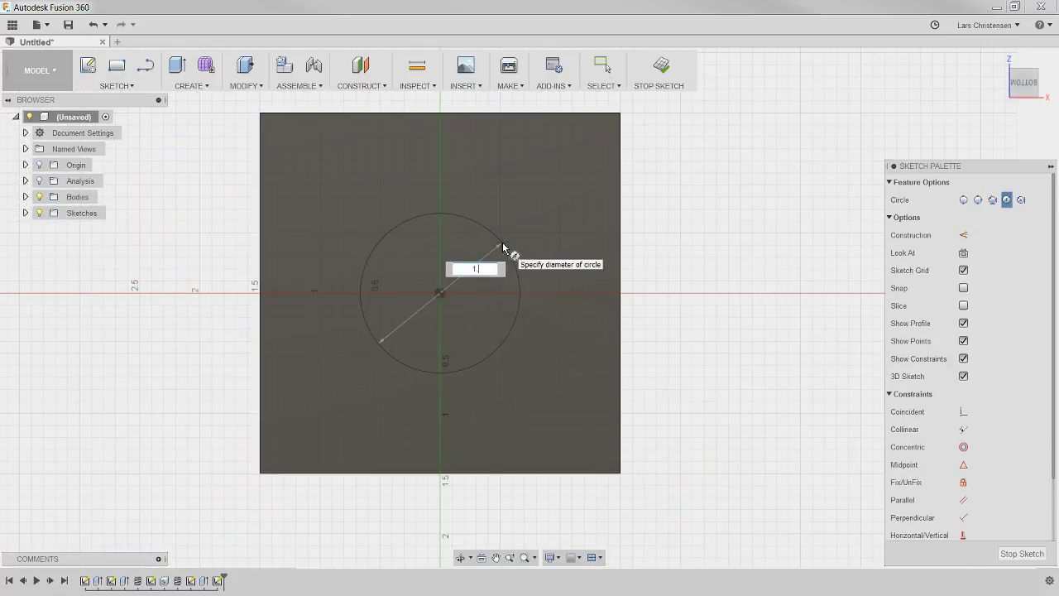
key(Tab)
key(Return)
key(Escape)
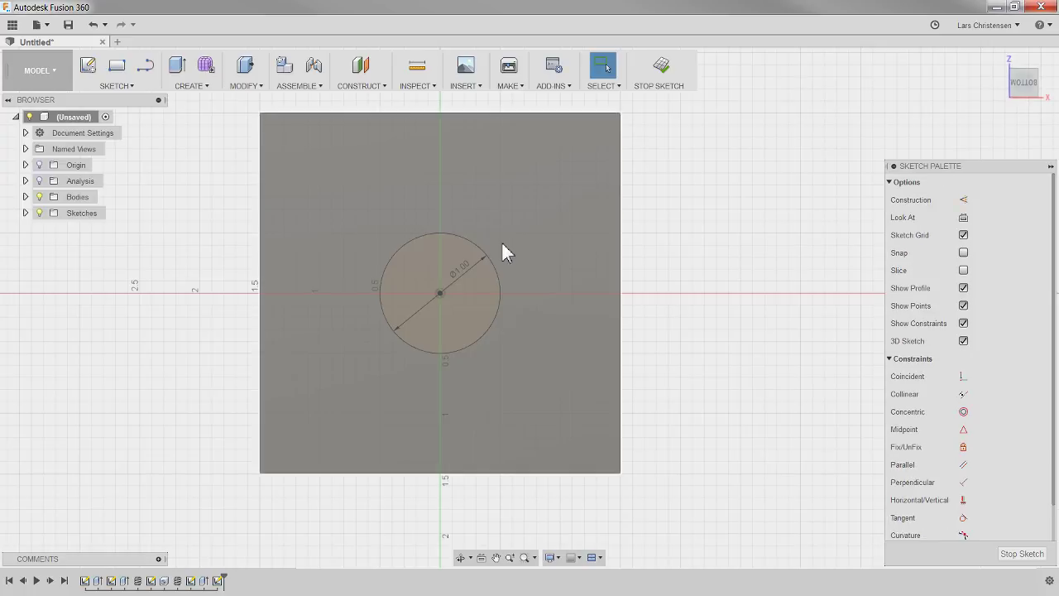
Cut the circular profile into the block with Press Pull to form a large blind hole.
key(e)
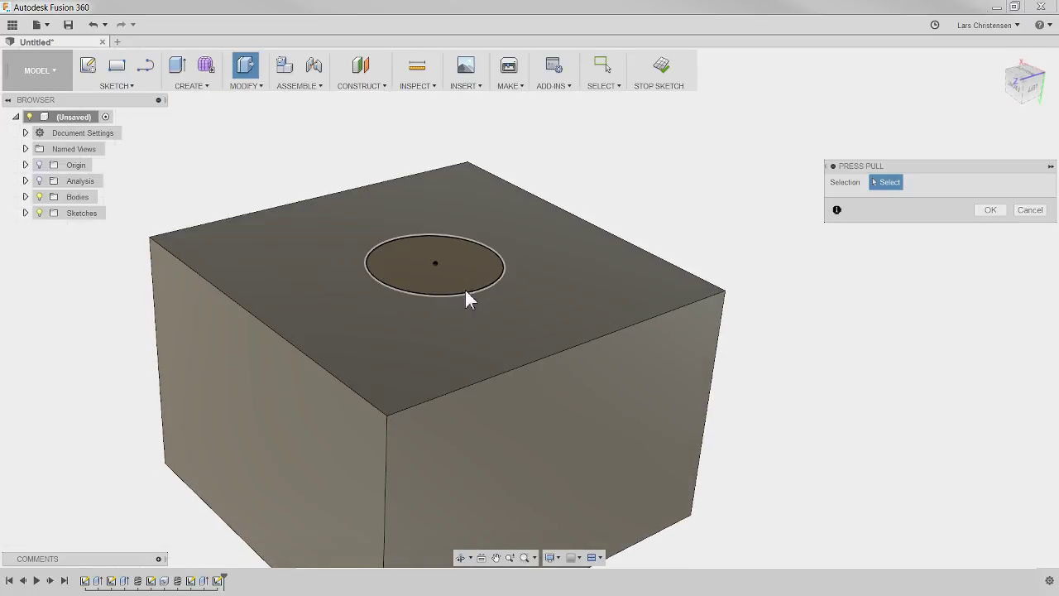
click(454, 278)
drag(454, 279, 449, 376)
click(991, 344)
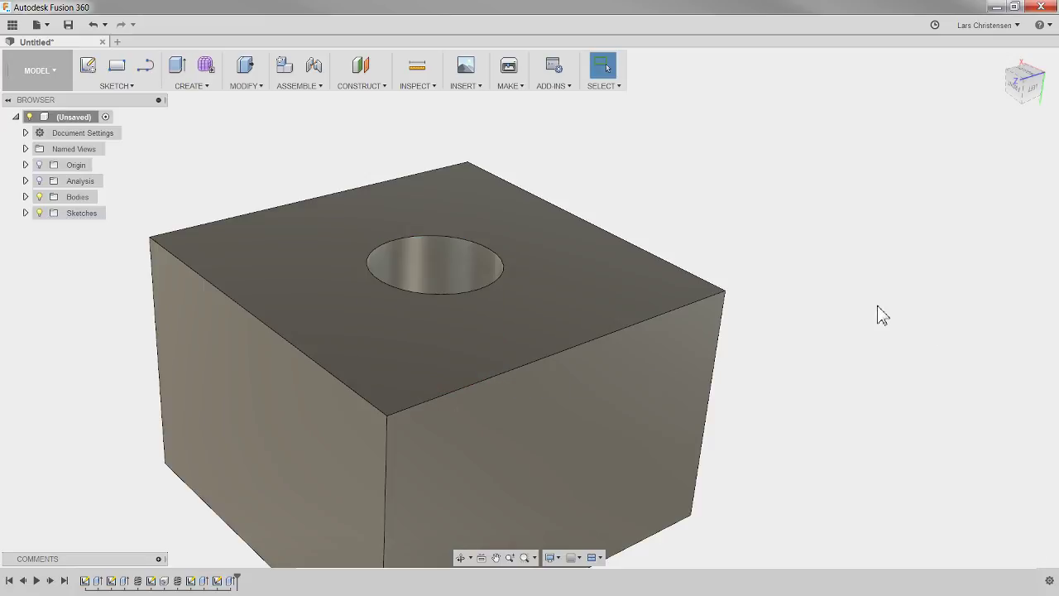
Switch to the CAM workspace and create a second milling setup with its Z axis normal to the face containing the large hole.
shift+middle_drag(654, 373, 673, 283)
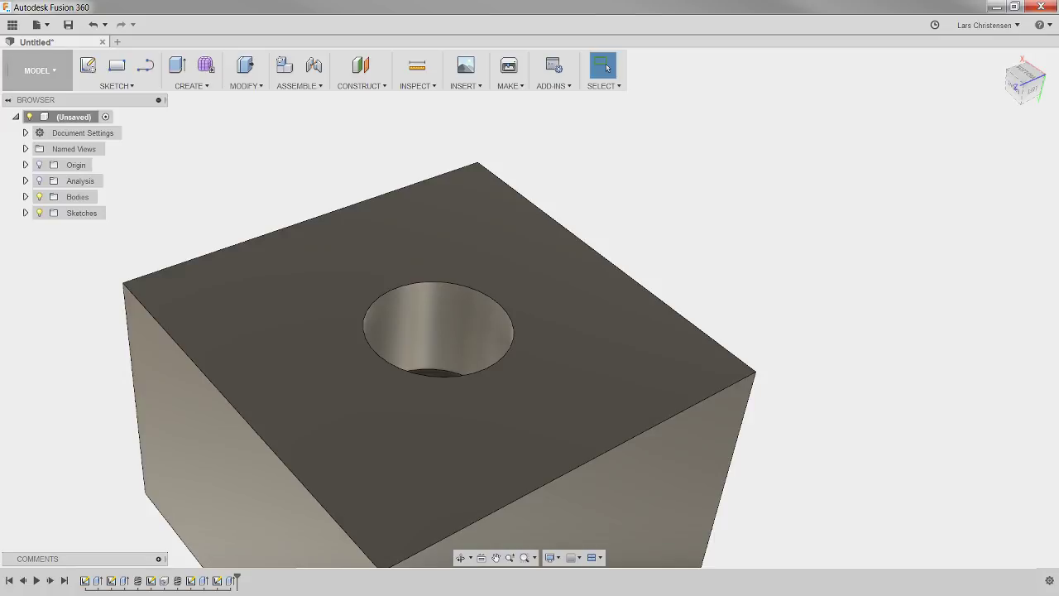
shift+middle_drag(128, 494, 132, 300)
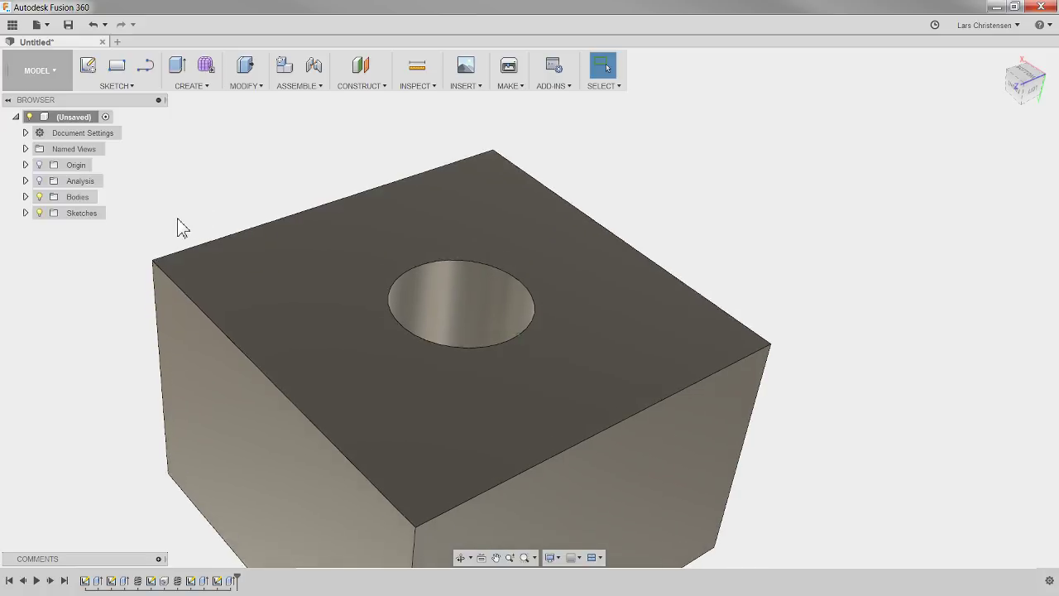
click(35, 72)
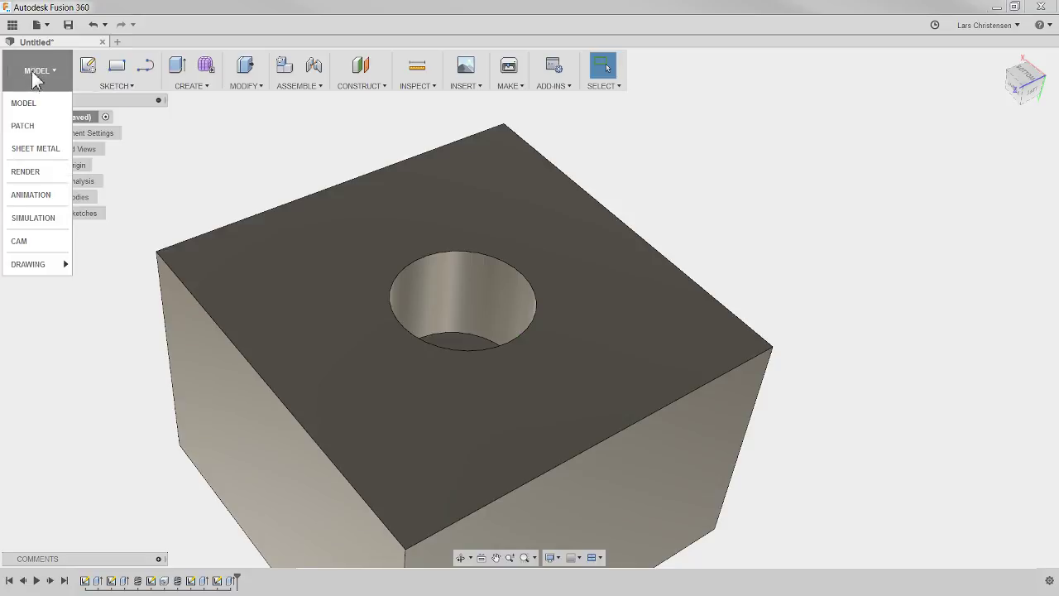
click(37, 241)
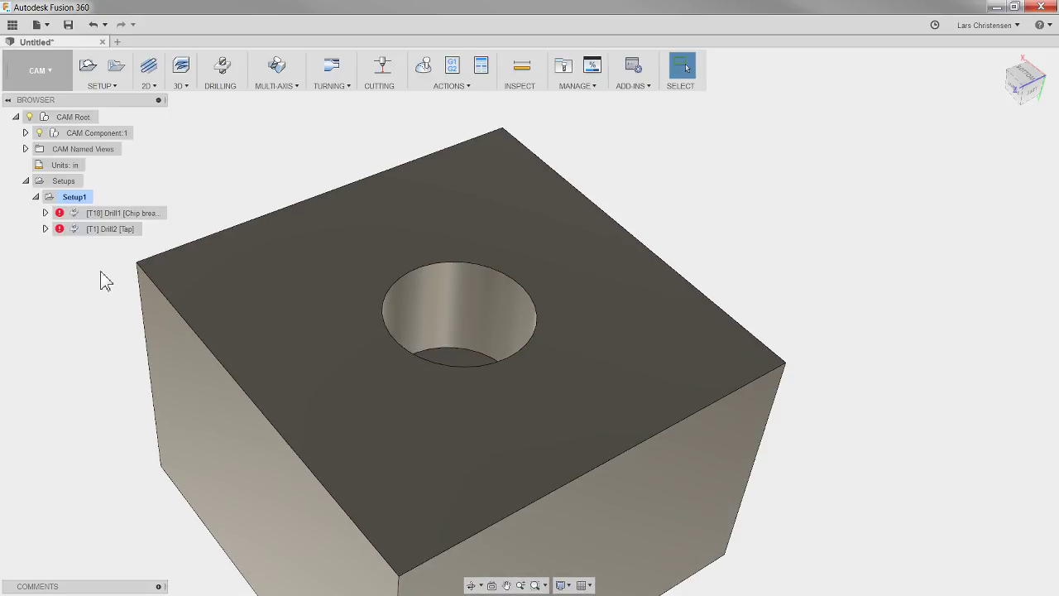
click(88, 67)
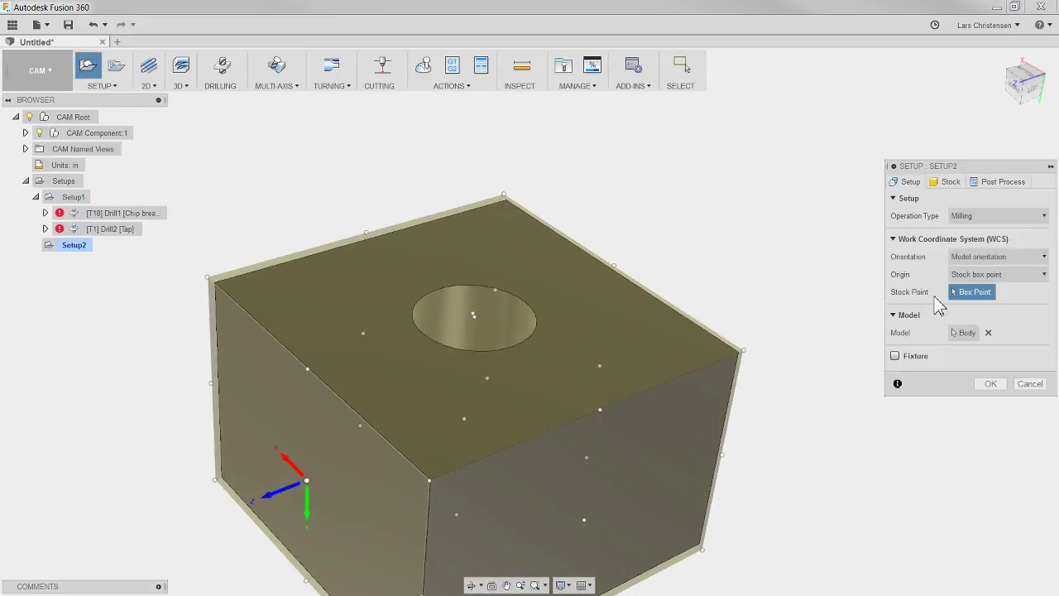
click(993, 258)
click(973, 287)
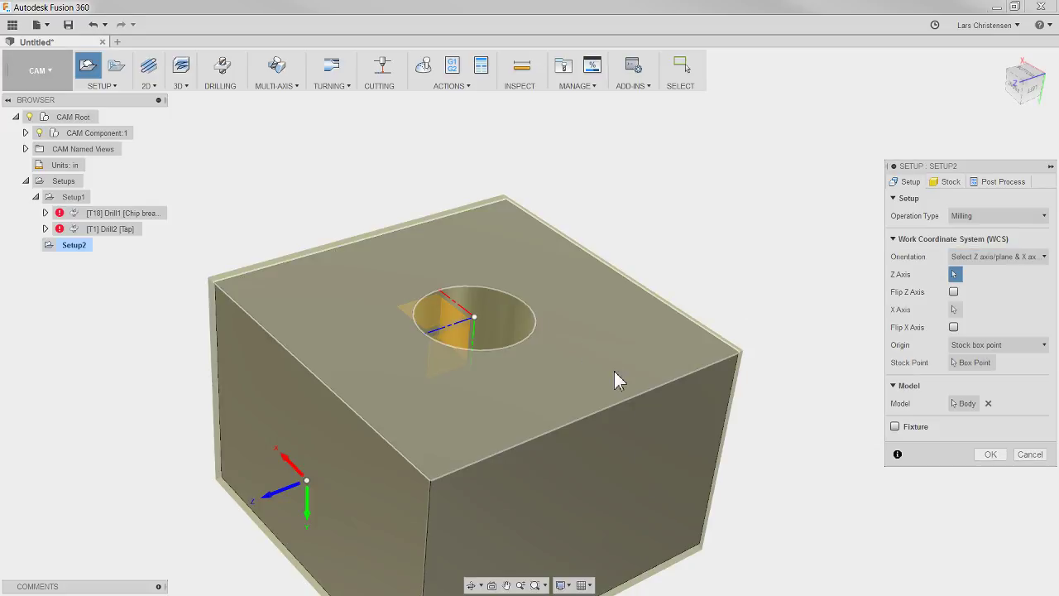
click(614, 371)
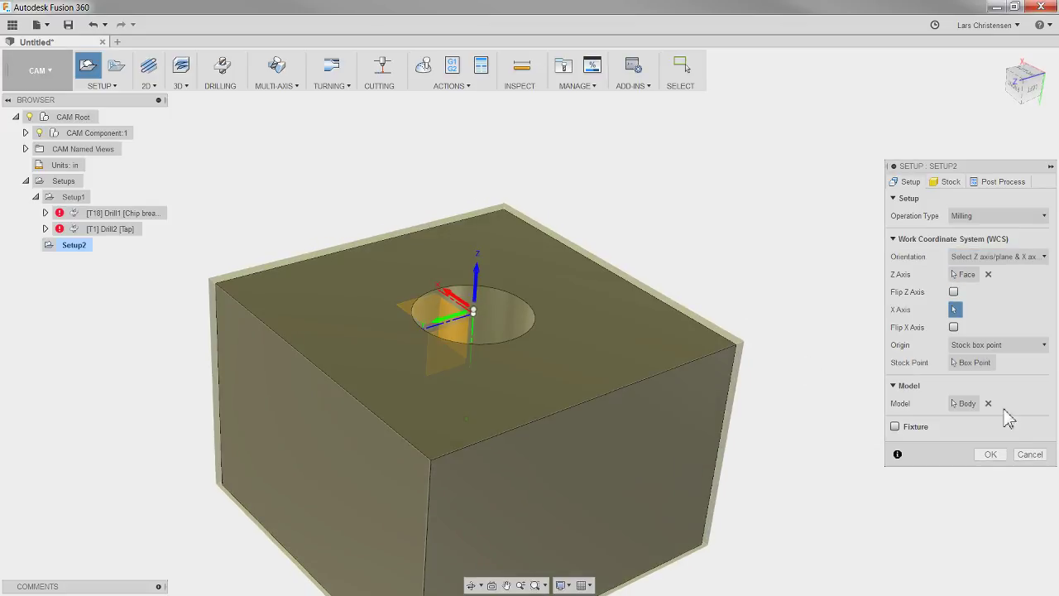
click(991, 455)
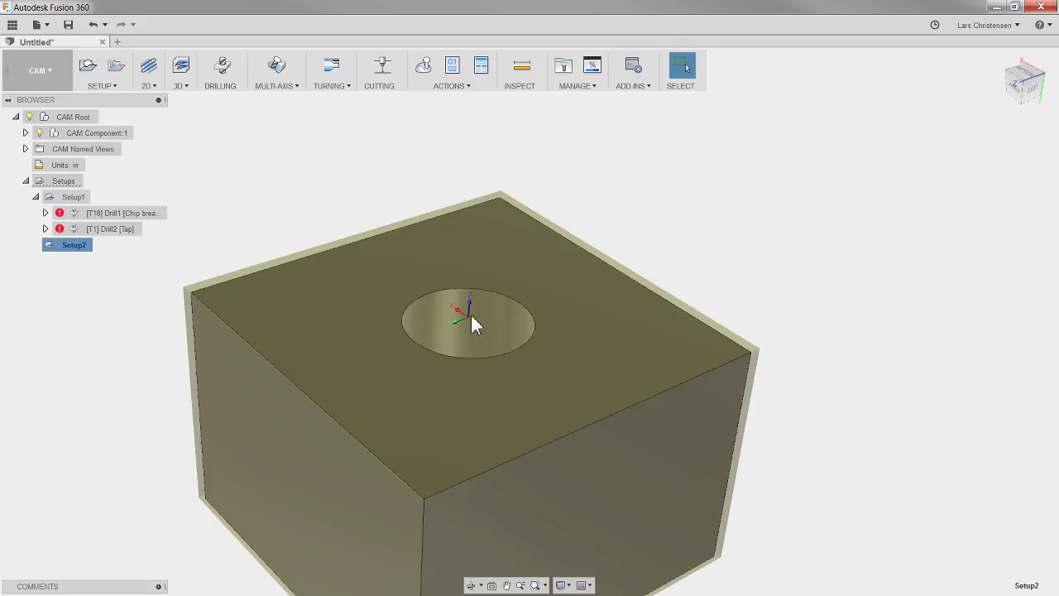
Create a drilling operation in the second setup on the large hole's face, using the #18 Ø0.2" 118° drill.
click(221, 67)
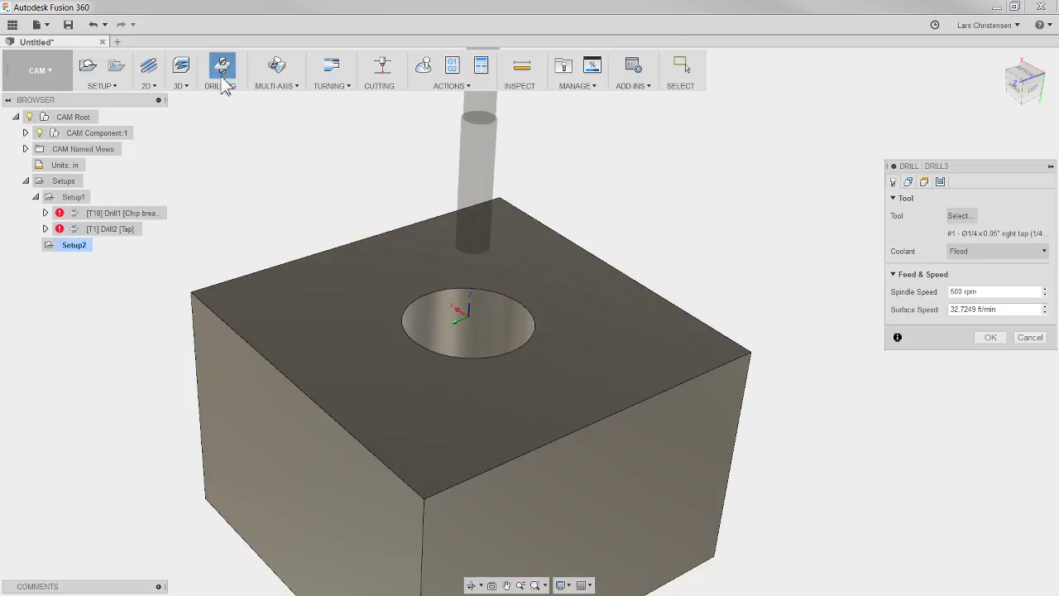
click(960, 216)
drag(225, 169, 235, 147)
click(313, 99)
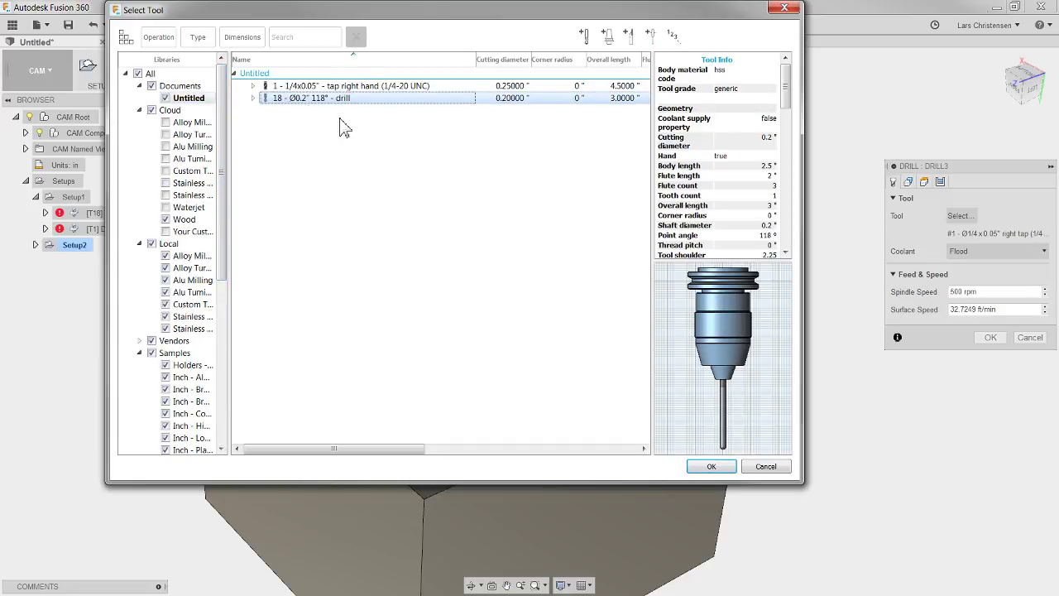
click(716, 464)
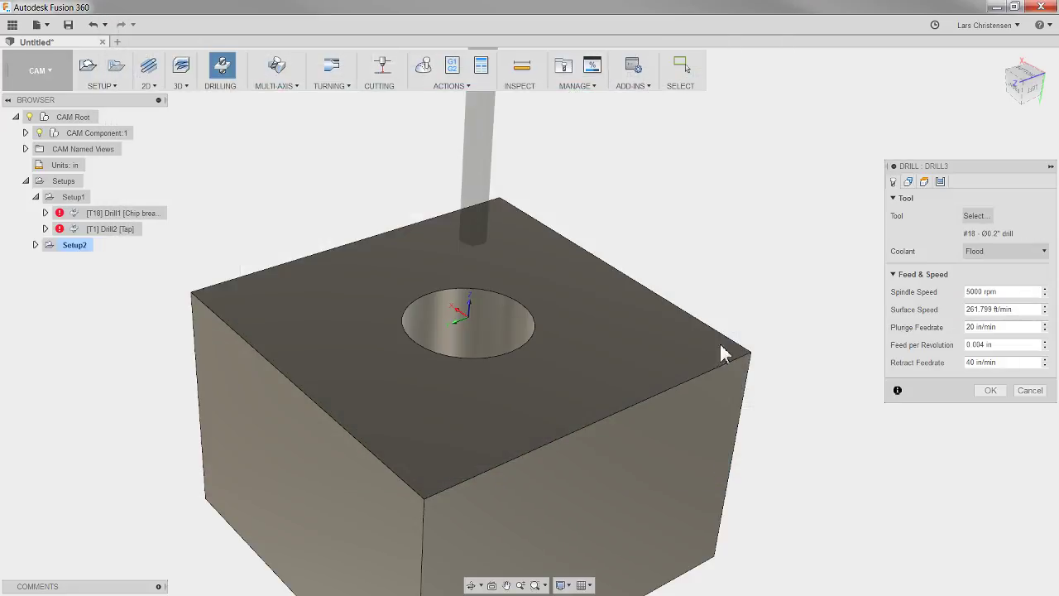
click(909, 182)
click(527, 324)
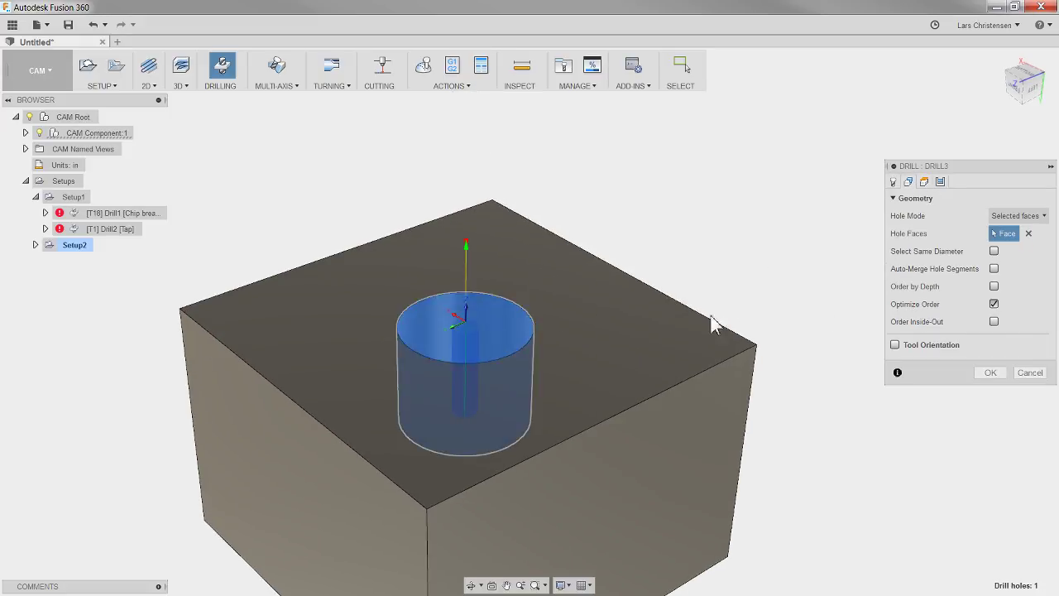
click(992, 372)
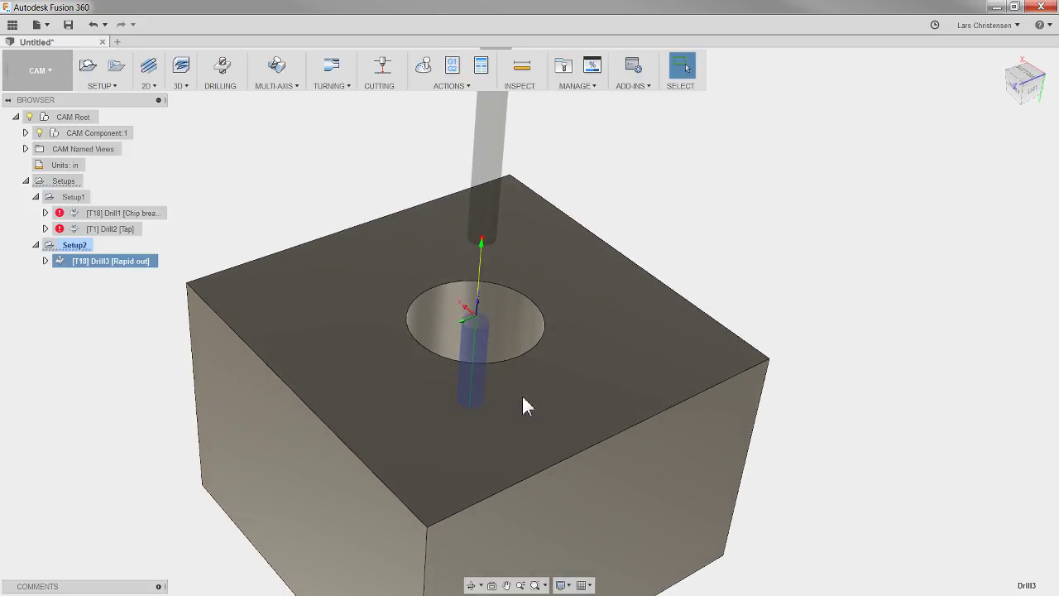
click(145, 86)
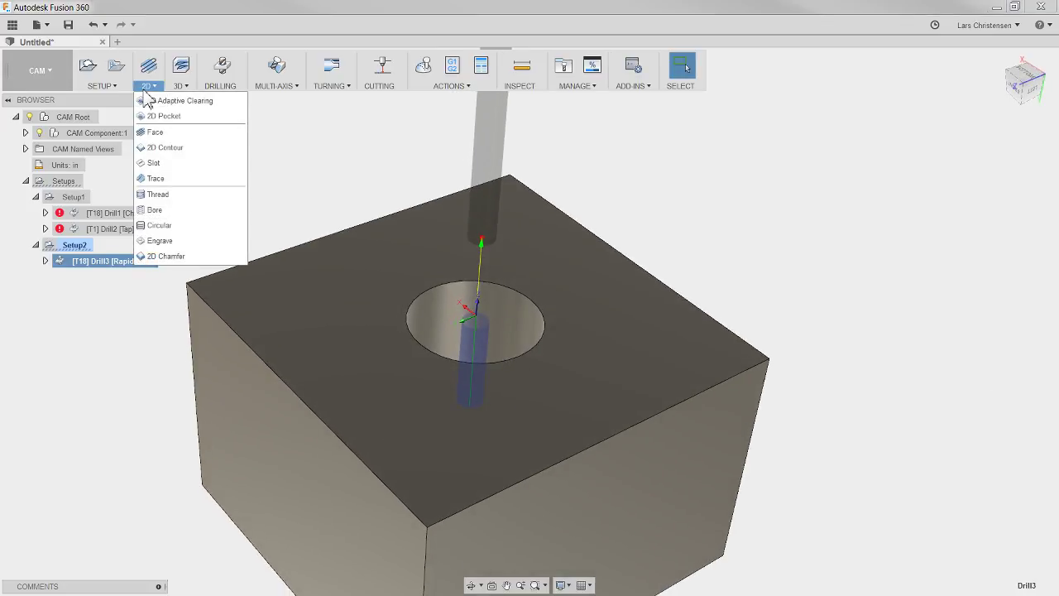
click(158, 227)
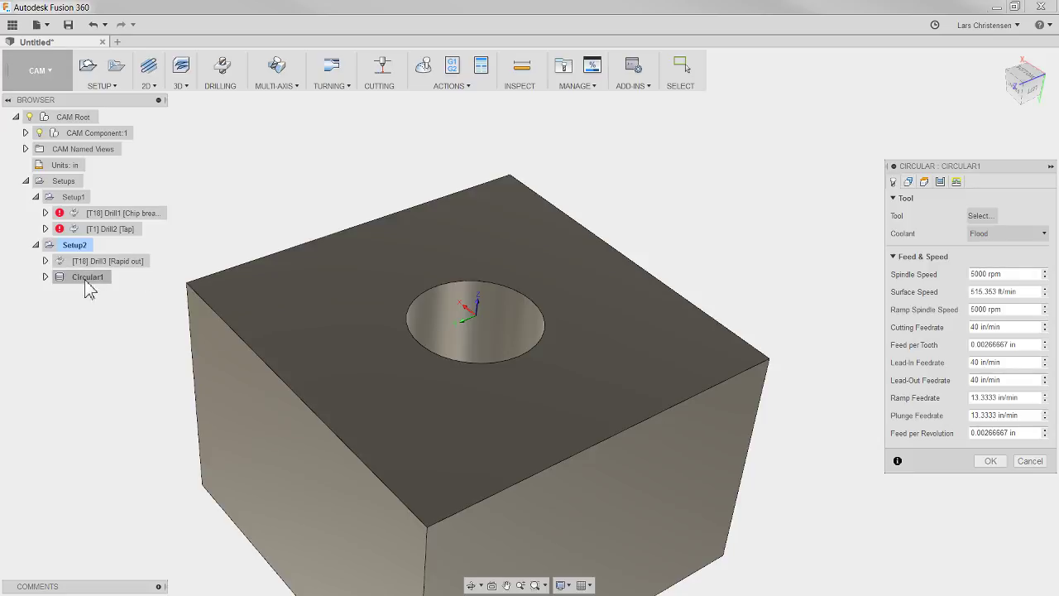
click(980, 216)
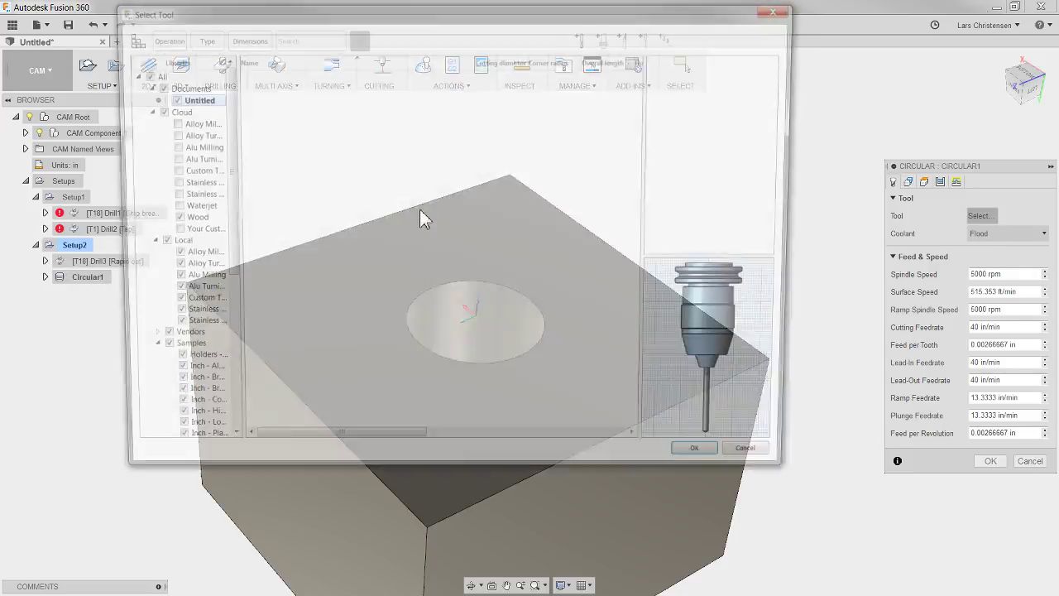
drag(228, 195, 222, 397)
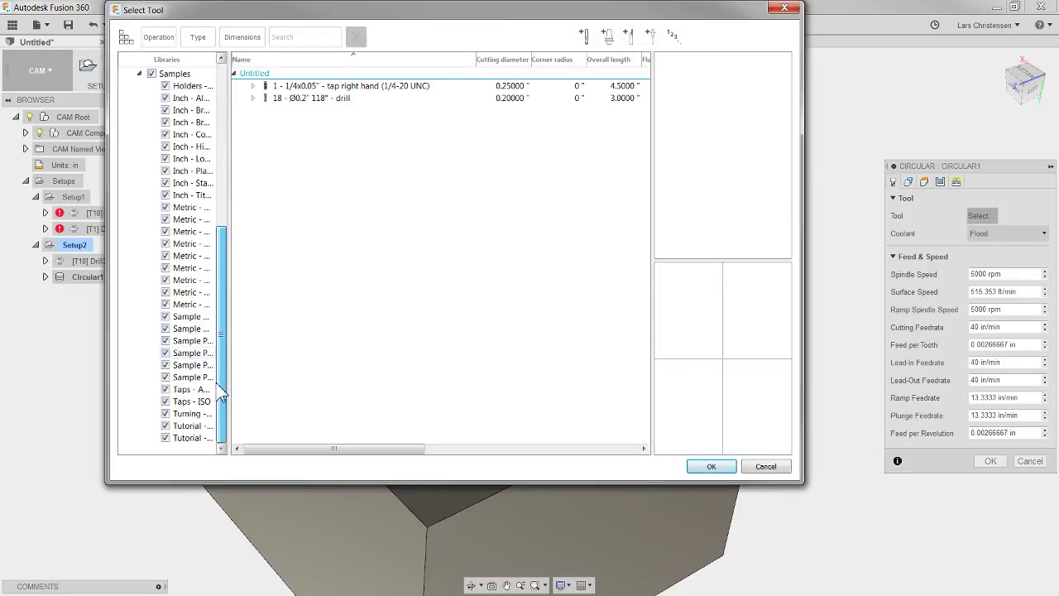
click(188, 426)
click(306, 110)
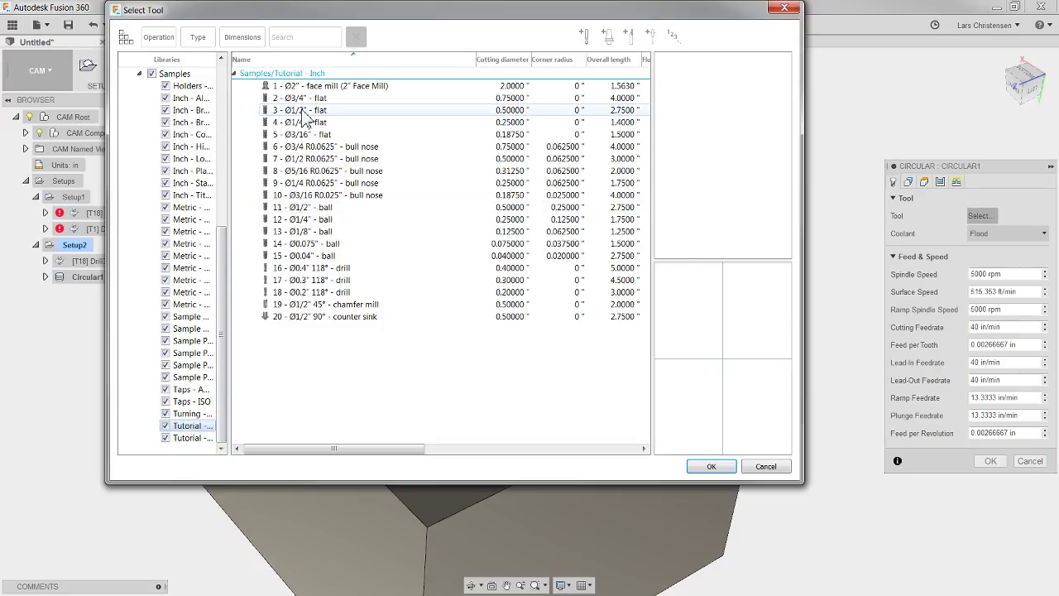
click(721, 469)
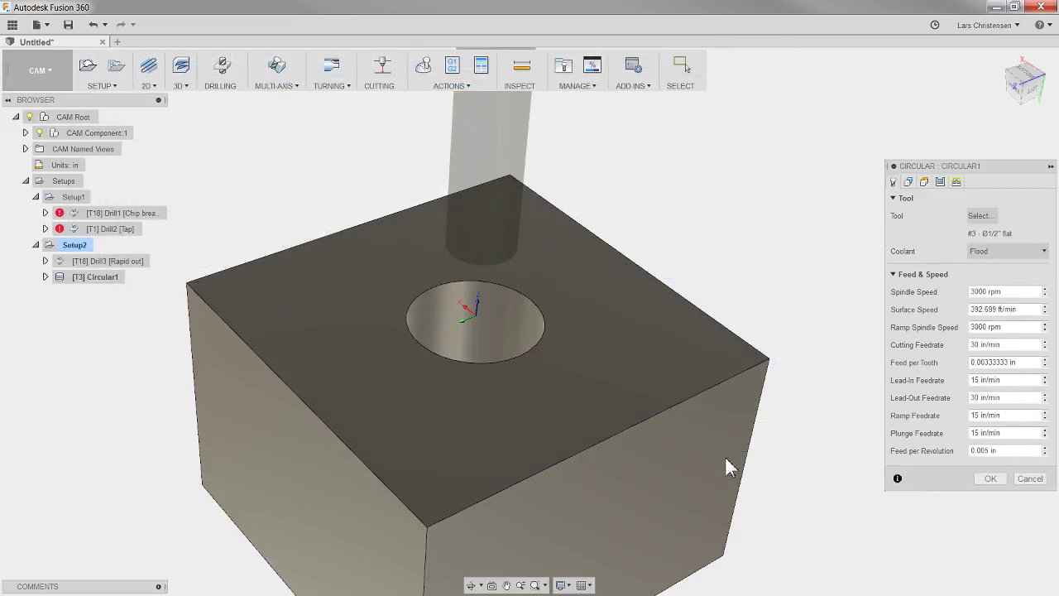
click(908, 181)
click(515, 331)
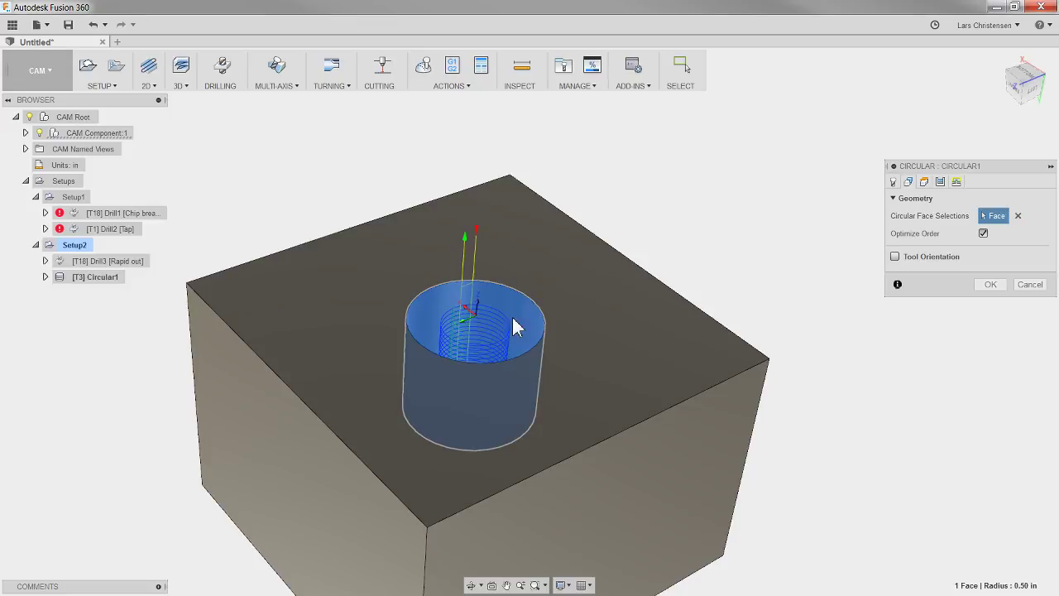
key(Escape)
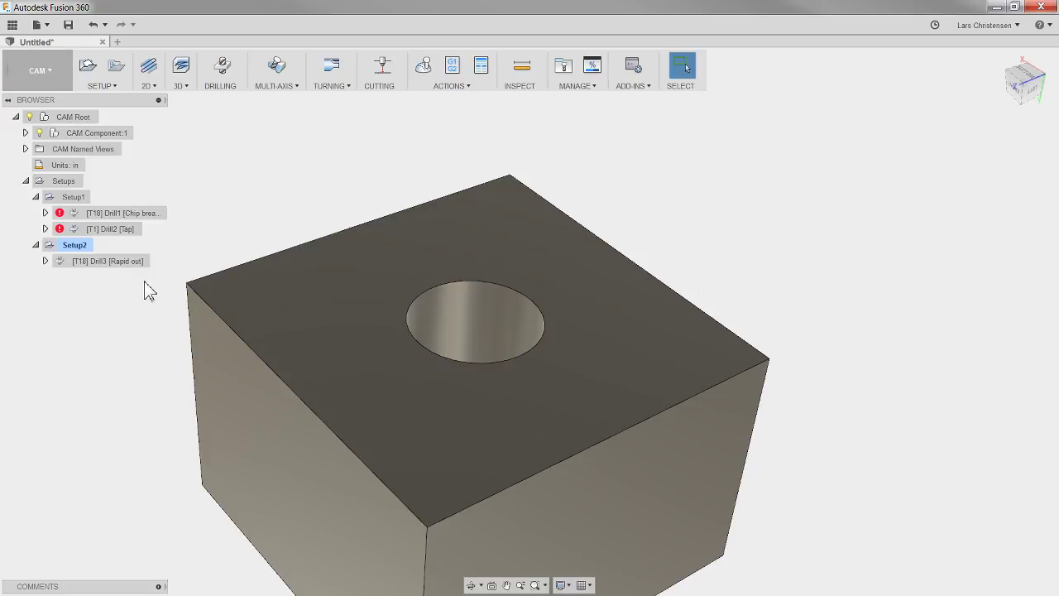
Create a 2D Circular milling operation on the large hole's cylindrical face, using the #3 Ø1/2" flat end mill.
click(149, 86)
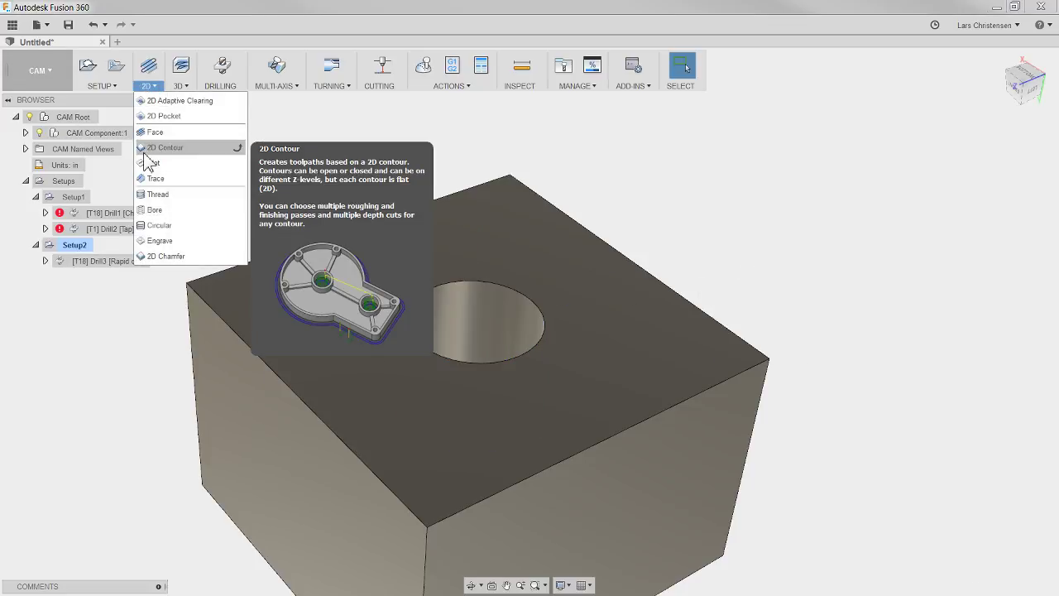
click(189, 226)
click(980, 215)
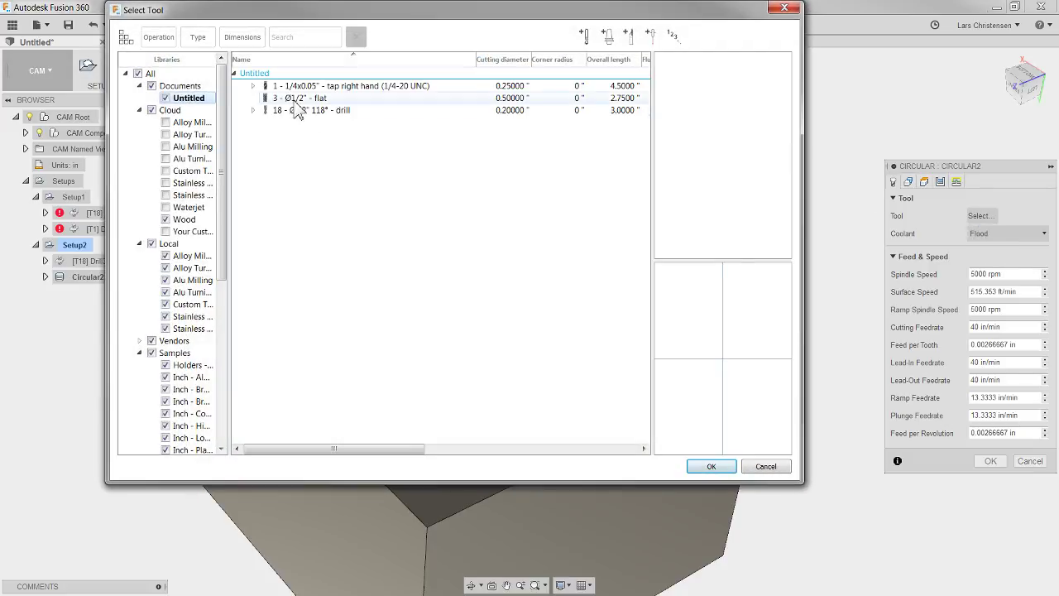
click(293, 98)
click(711, 466)
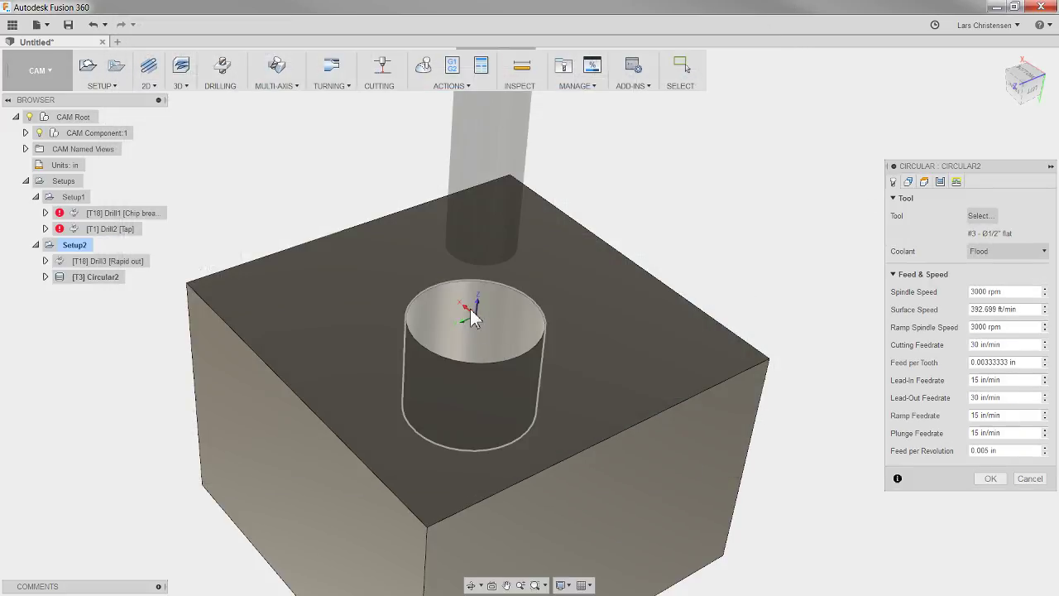
click(477, 316)
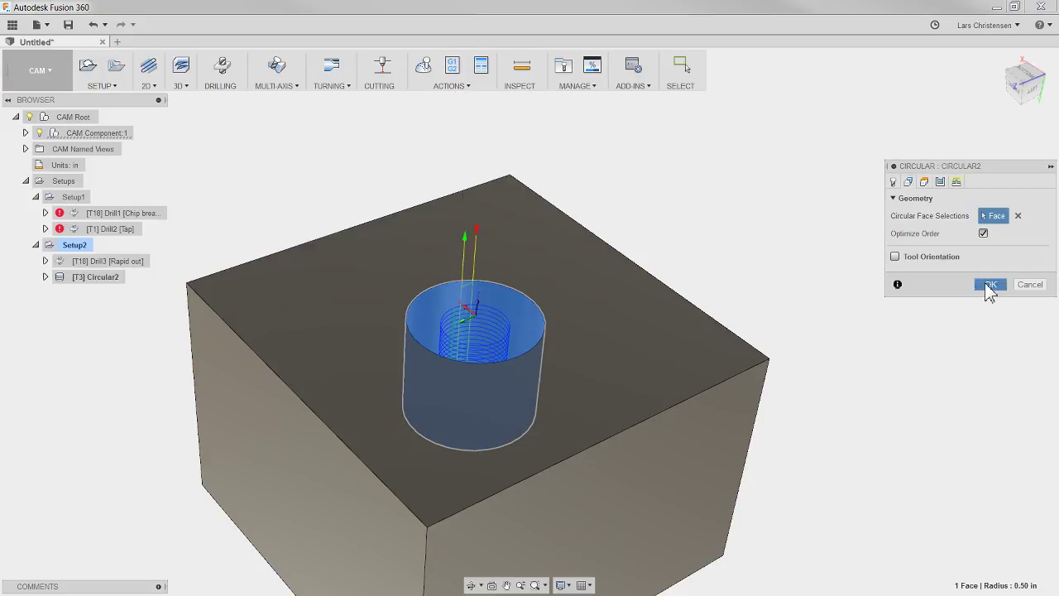
click(990, 284)
Edit the Circular operation to enable Stock to Leave and set the Radial Stock to Leave to (1-.922)/2.
scroll(216, 323, up, 3)
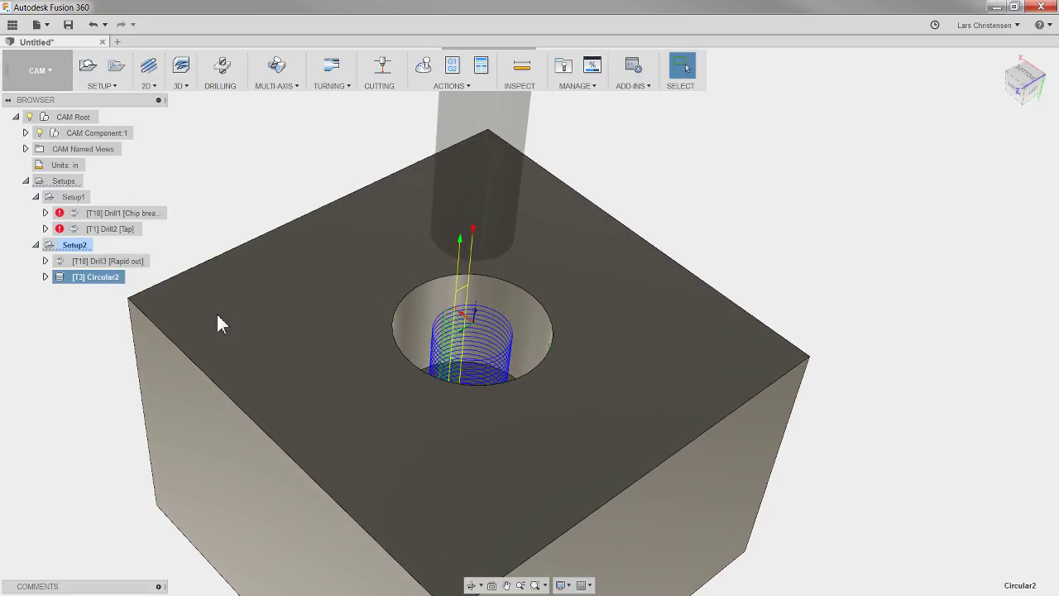
shift+middle_drag(217, 316, 592, 258)
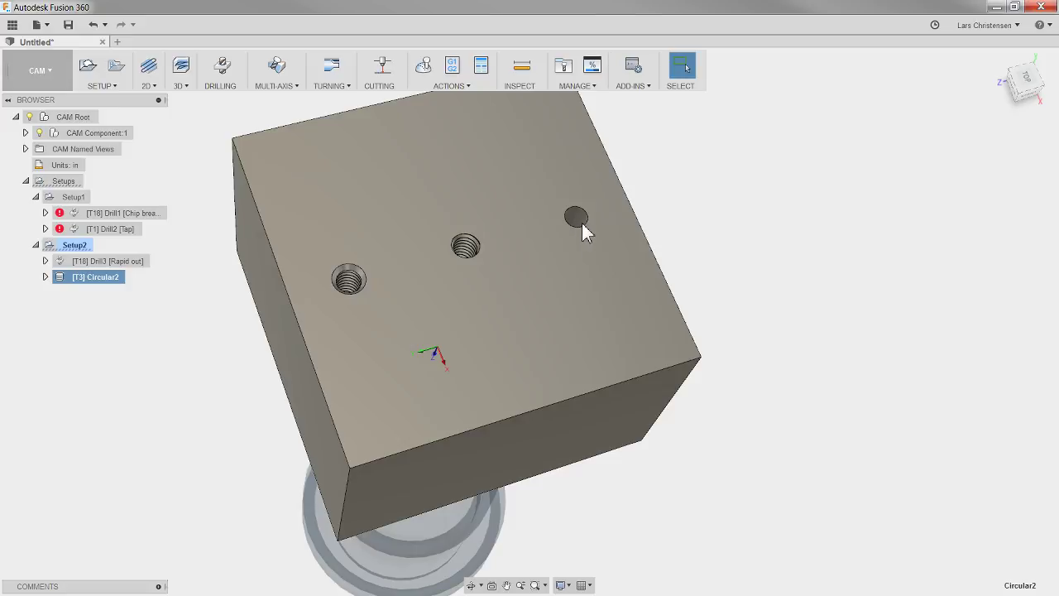
shift+middle_drag(581, 223, 492, 383)
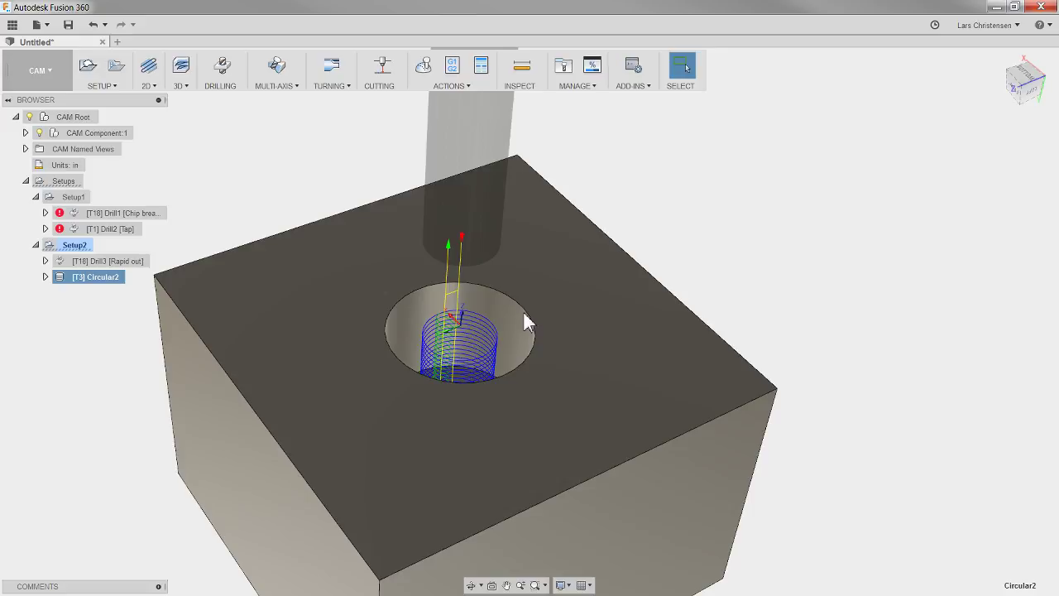
right_click(116, 286)
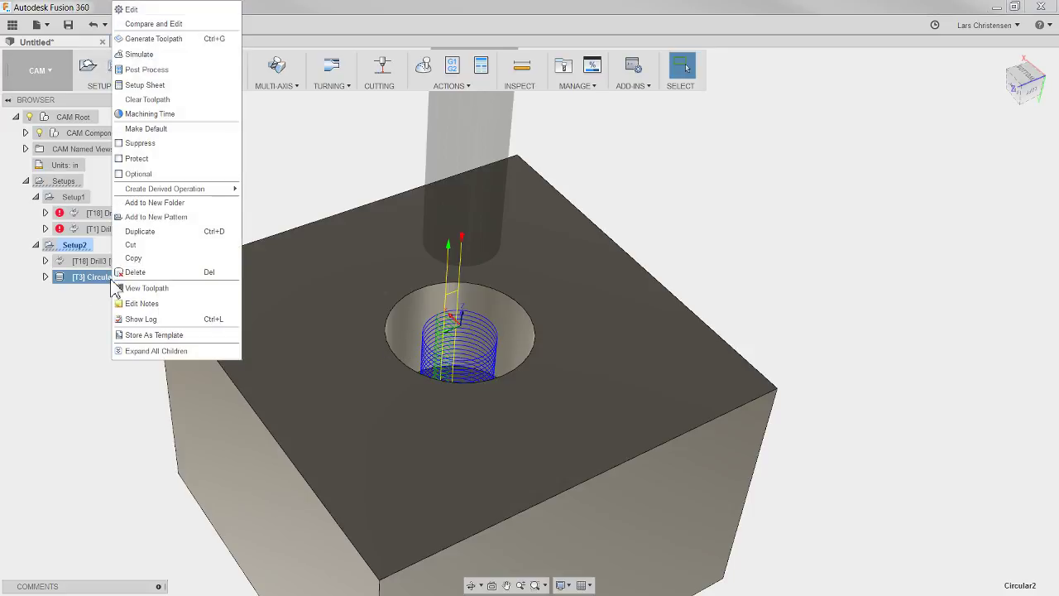
click(157, 25)
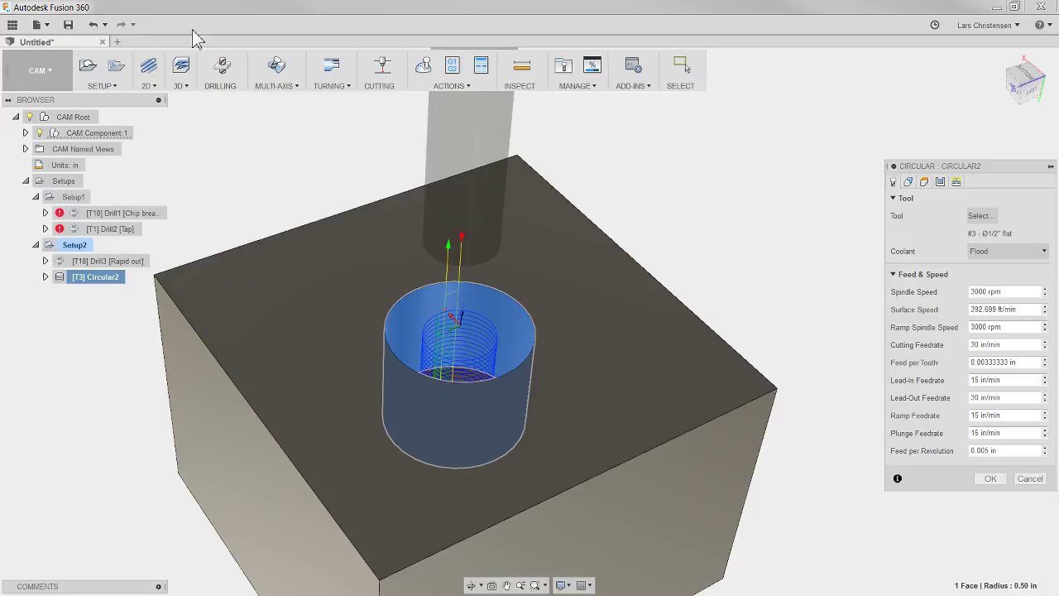
click(940, 183)
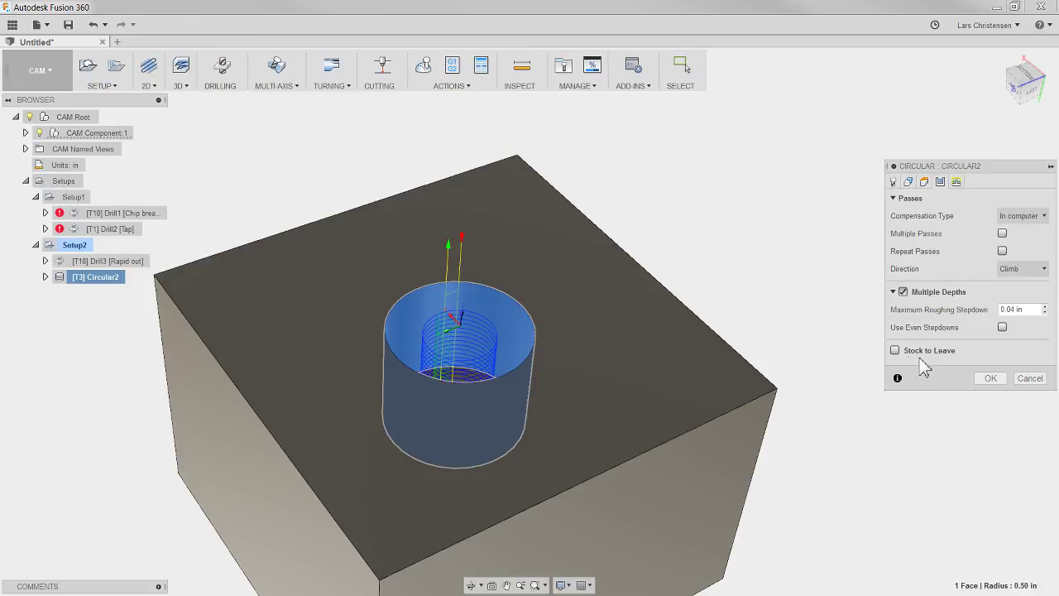
click(895, 351)
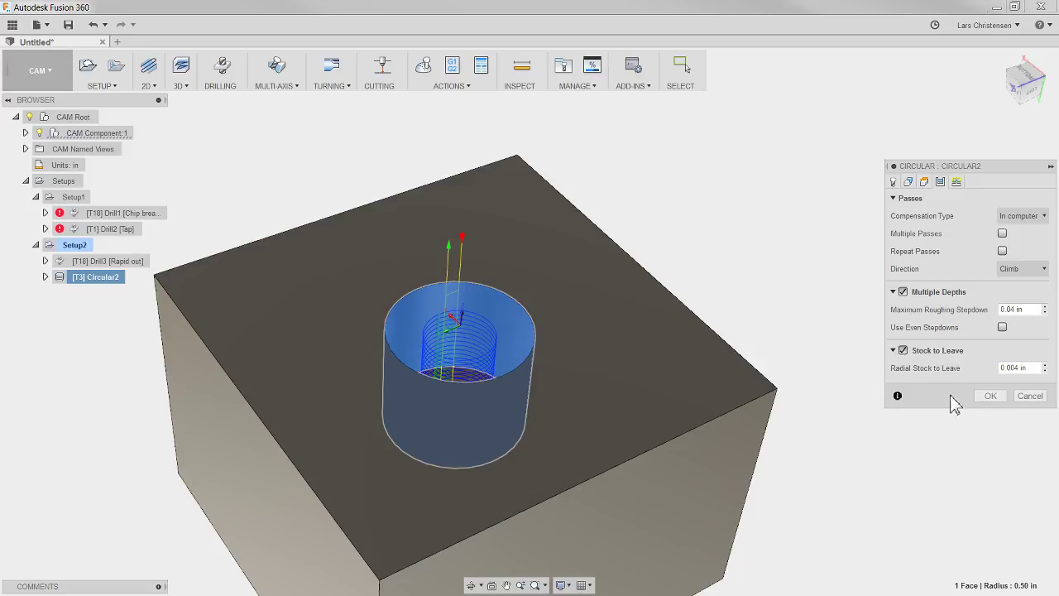
click(1013, 367)
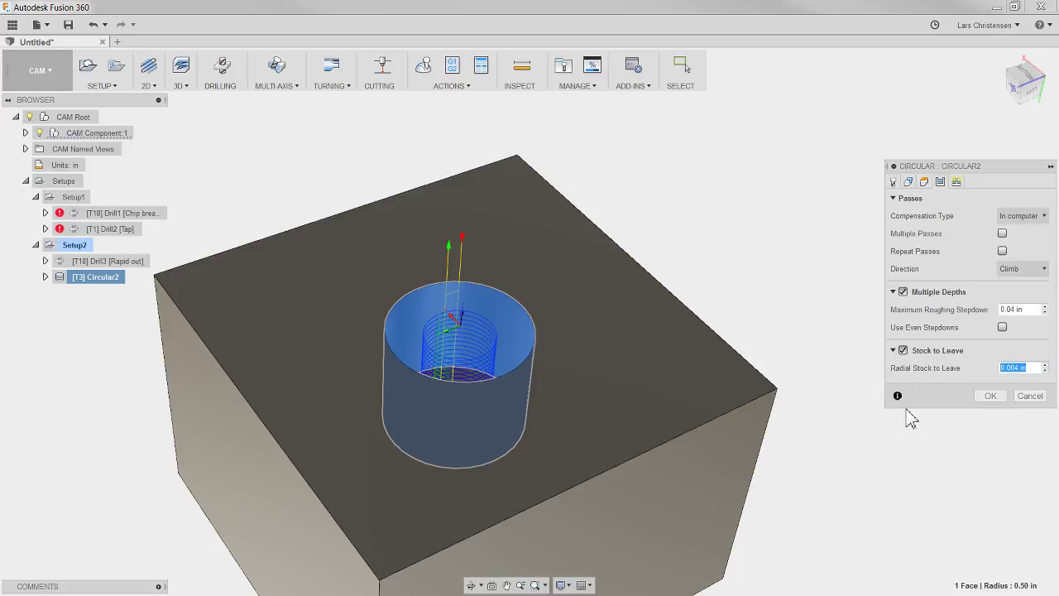
key(BackSpace)
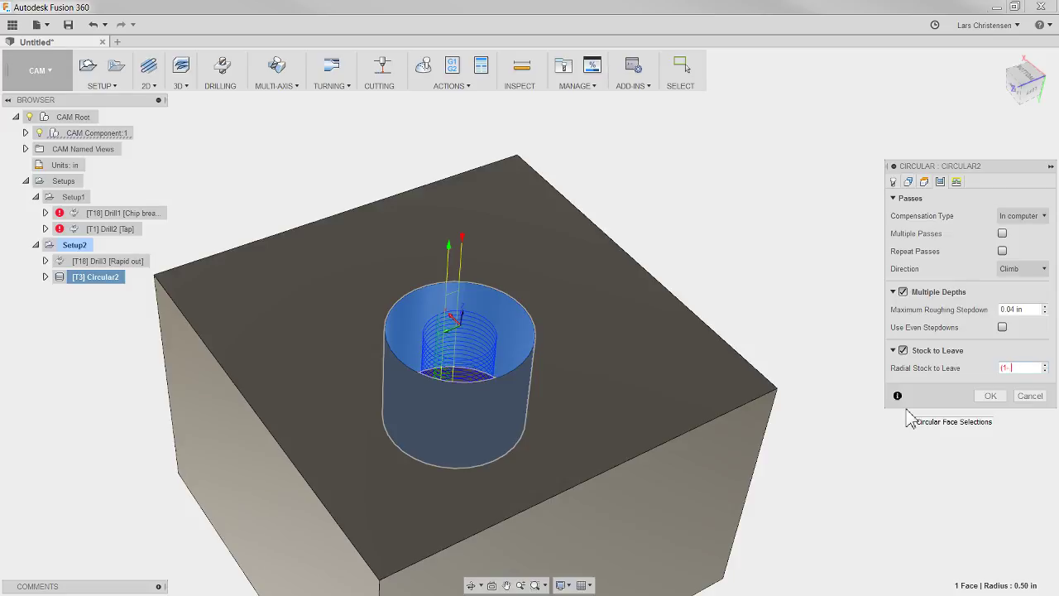
text(2)/2)
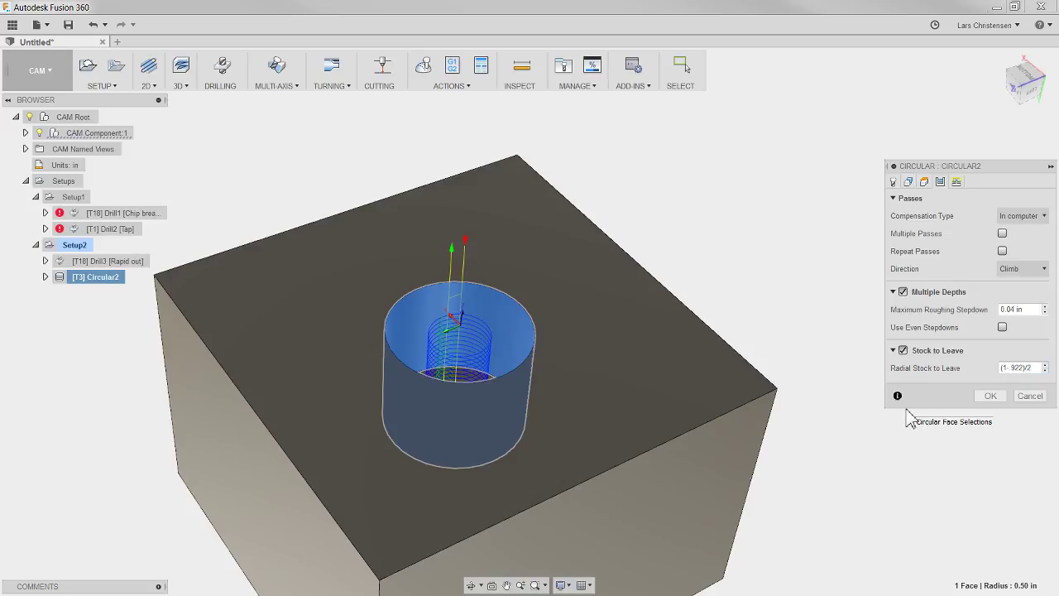
Apply the Radial Stock to Leave edit to the second setup's Circular operation.
key(Return)
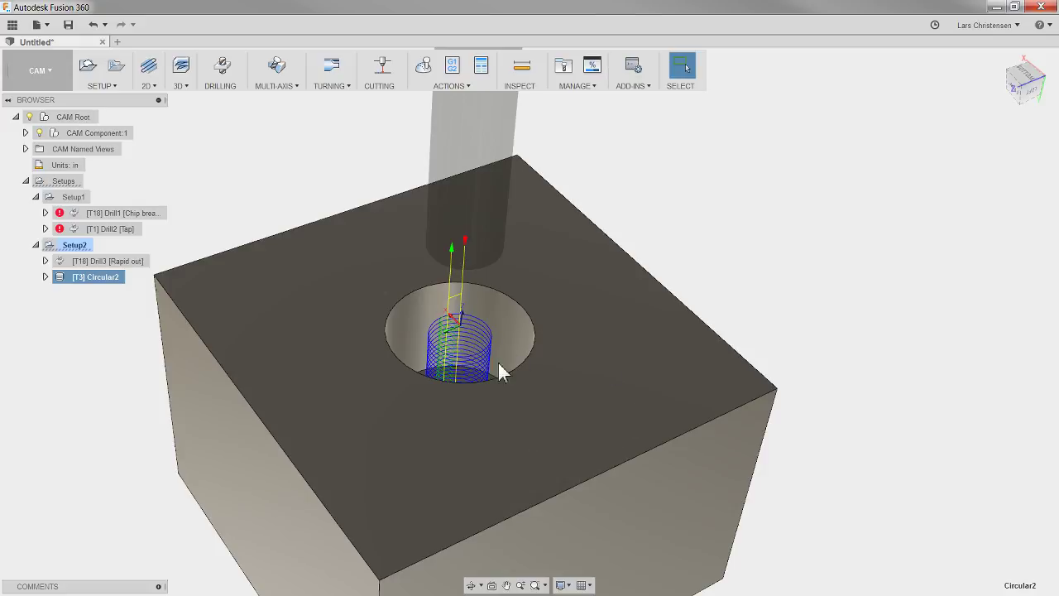
click(115, 331)
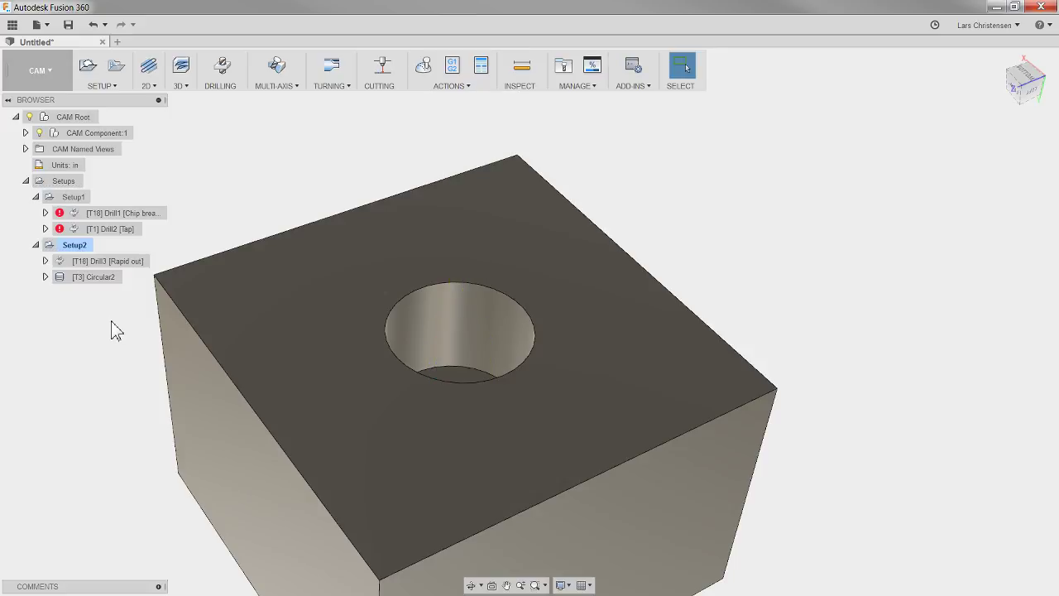
right_click(96, 273)
key(Escape)
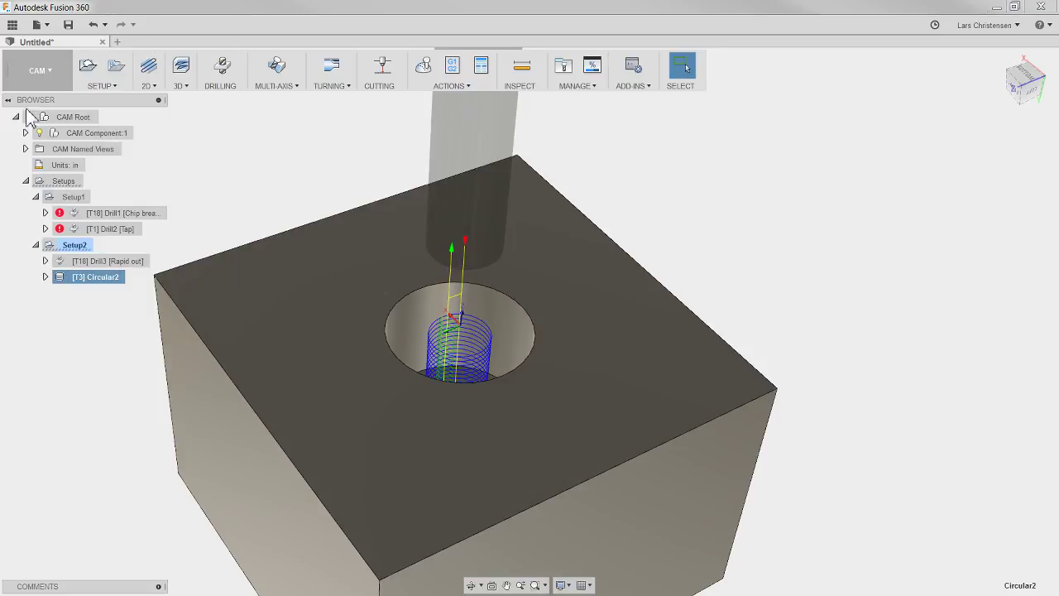
Switch to the Model workspace and edit the large hole's sketch, setting the circle diameter to .922 in.
click(38, 71)
click(25, 102)
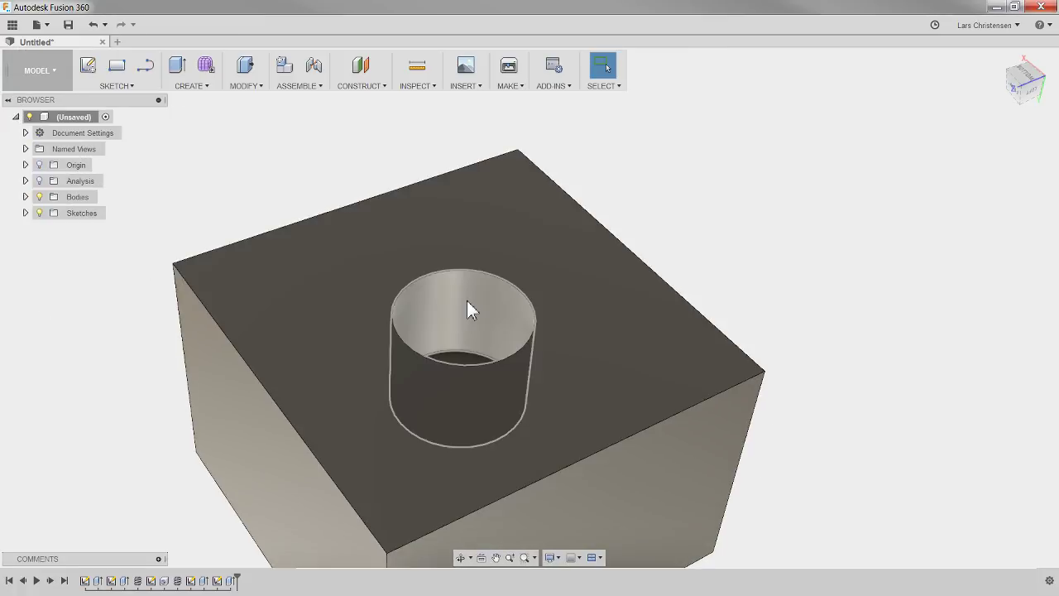
right_click(223, 583)
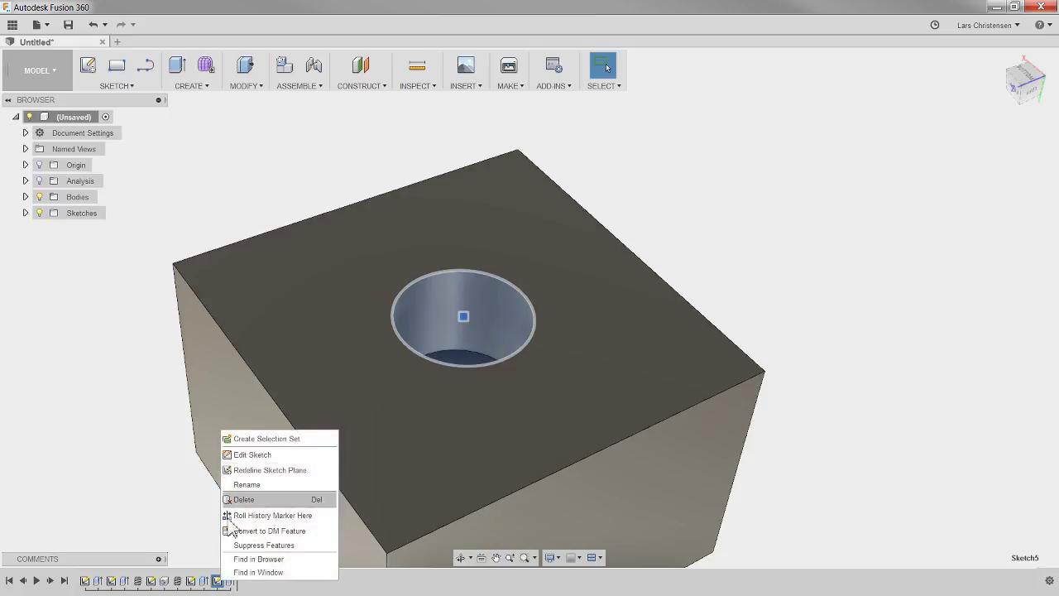
click(251, 456)
scroll(303, 158, up, 5)
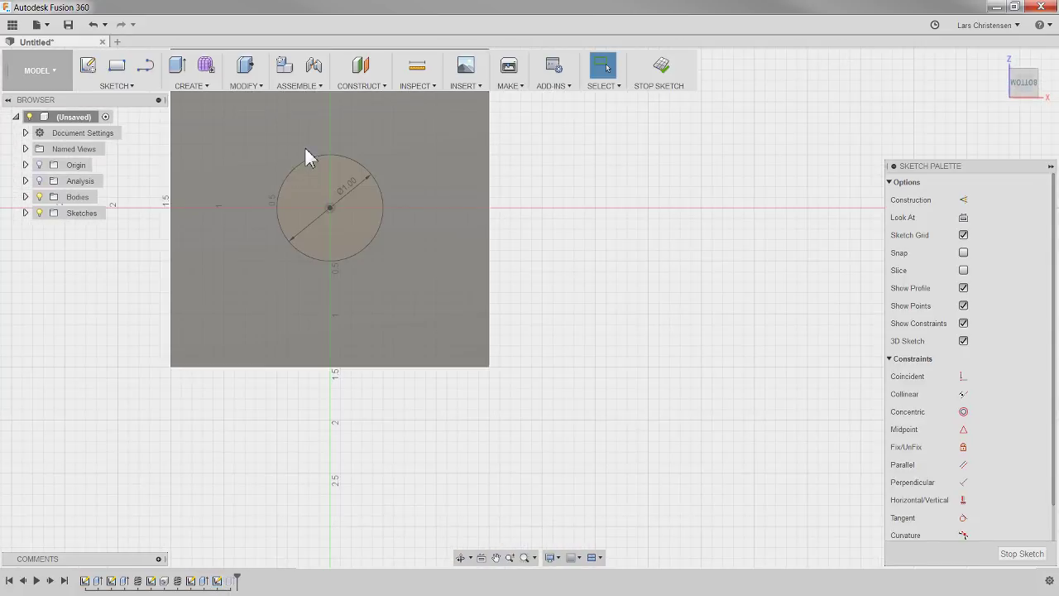
double_click(380, 220)
text(.922)
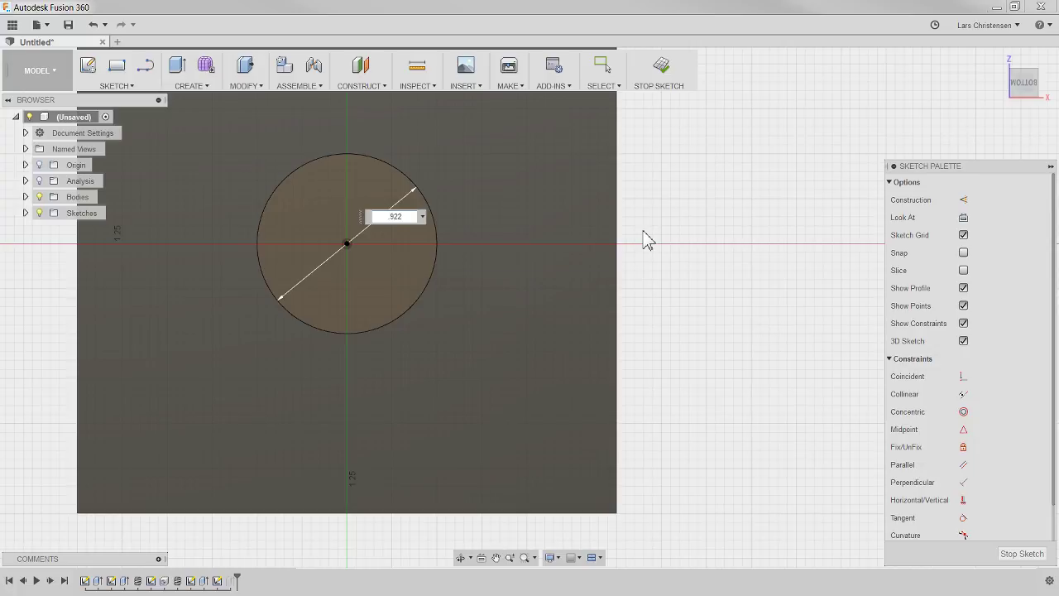
key(Return)
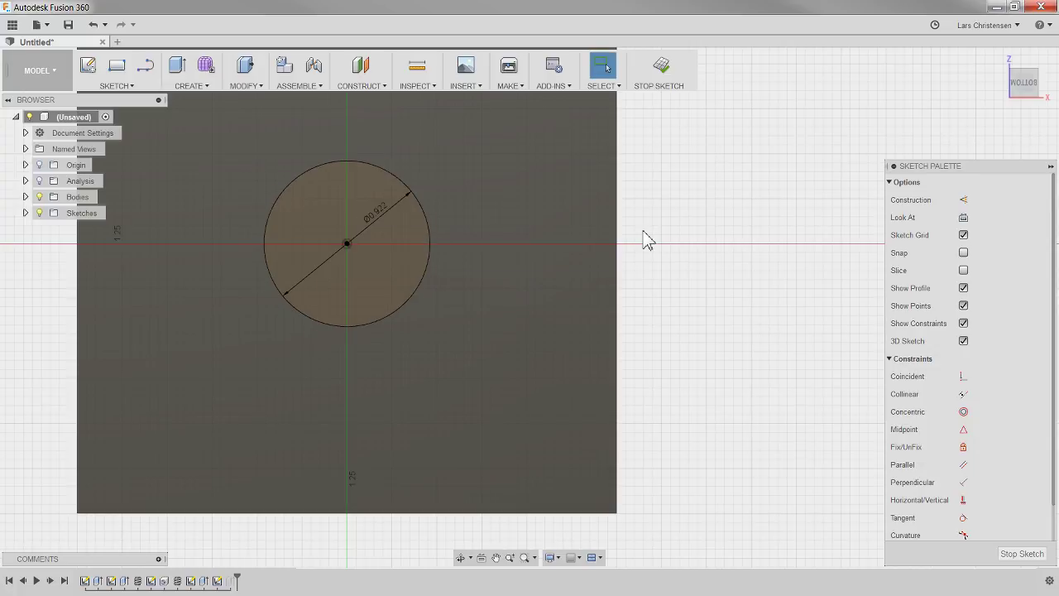
click(1021, 554)
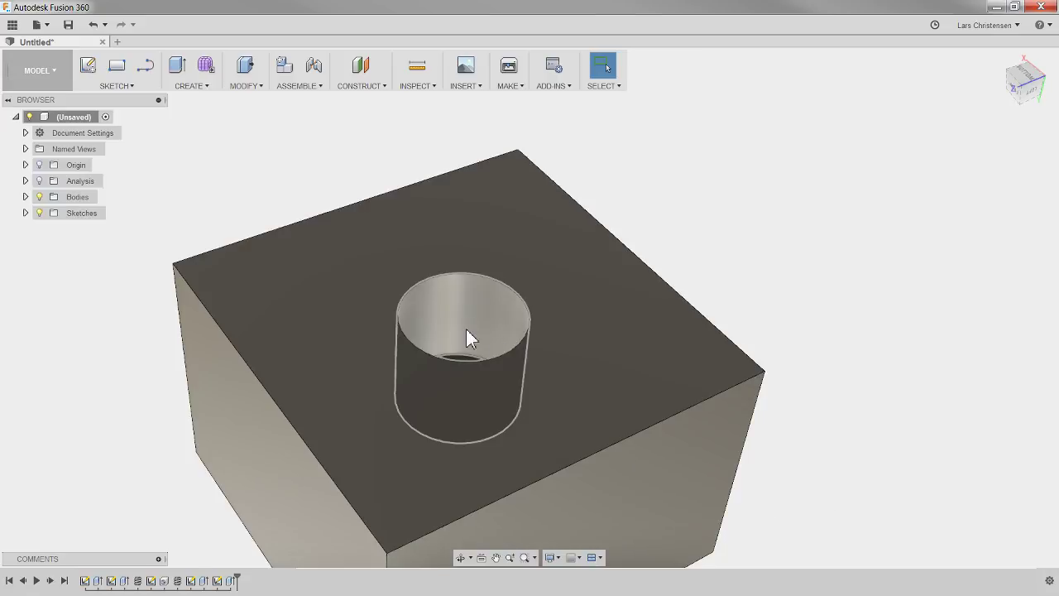
Return to the CAM workspace and edit the second setup's Circular operation to disable Stock to Leave.
click(45, 76)
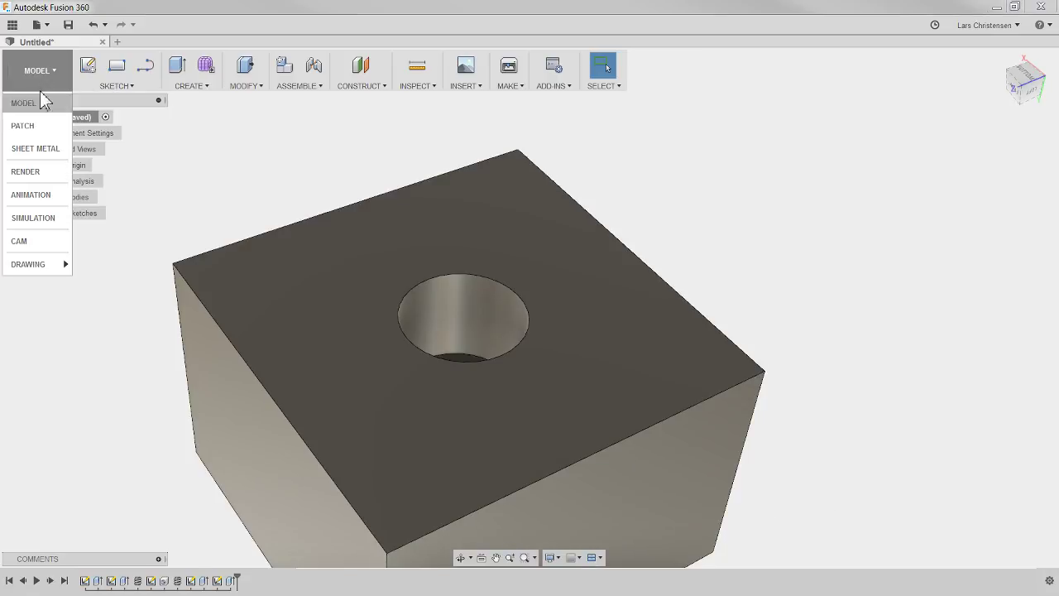
click(44, 237)
click(108, 276)
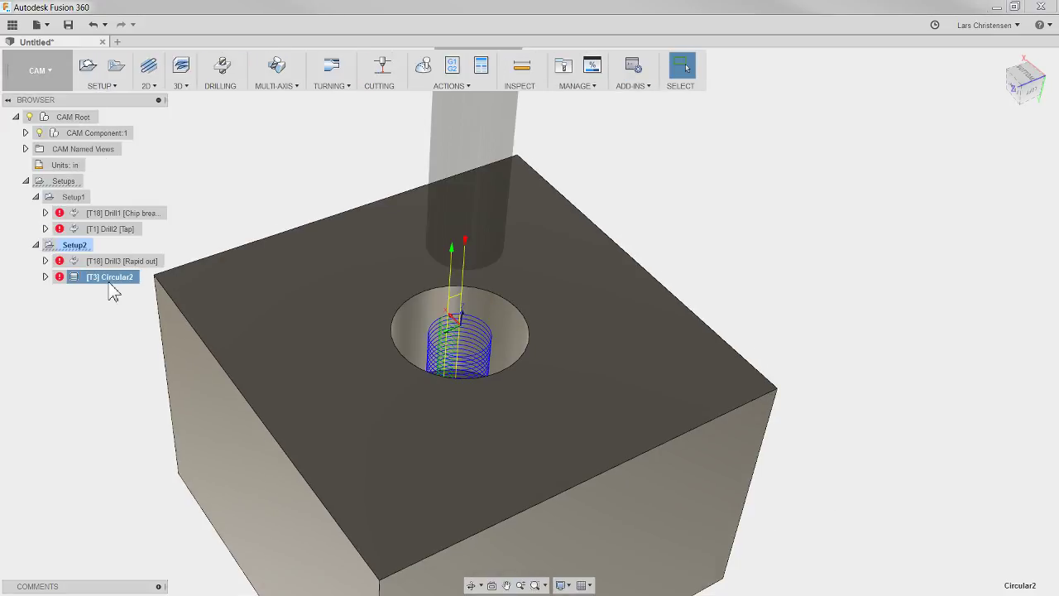
right_click(110, 278)
click(130, 10)
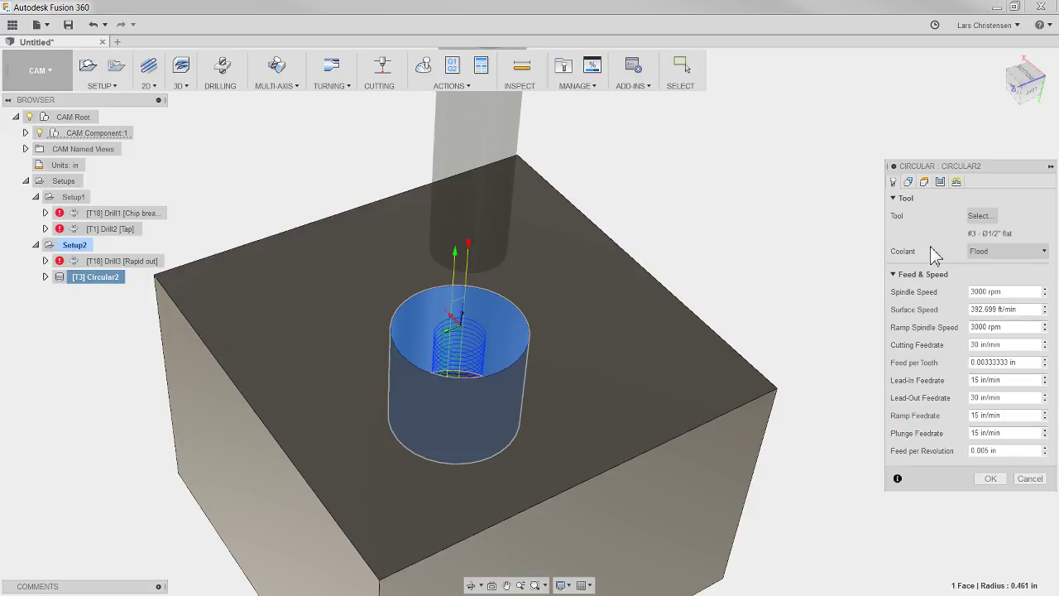
click(941, 182)
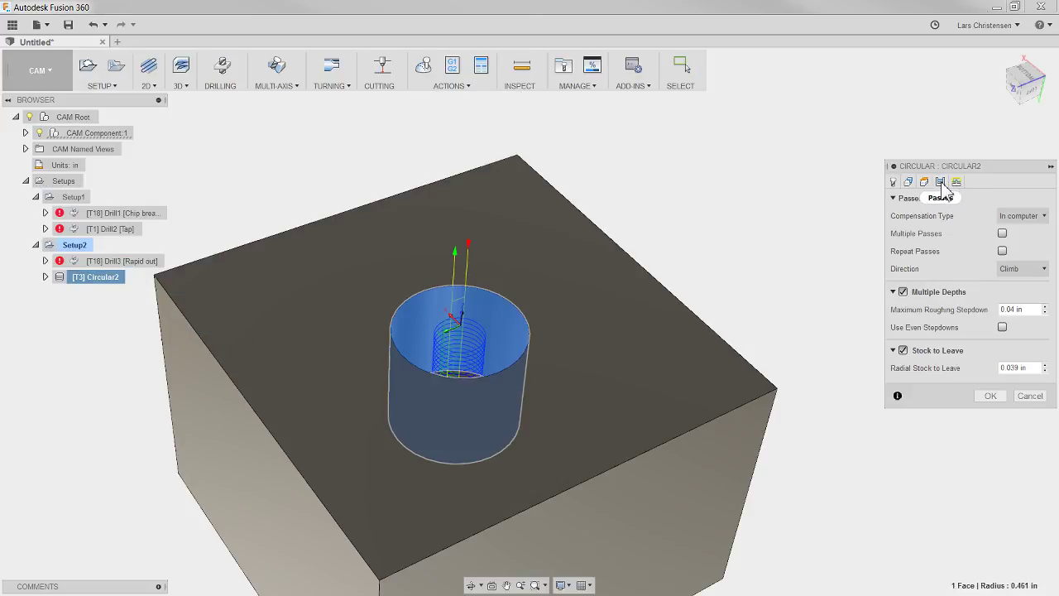
click(903, 350)
click(989, 379)
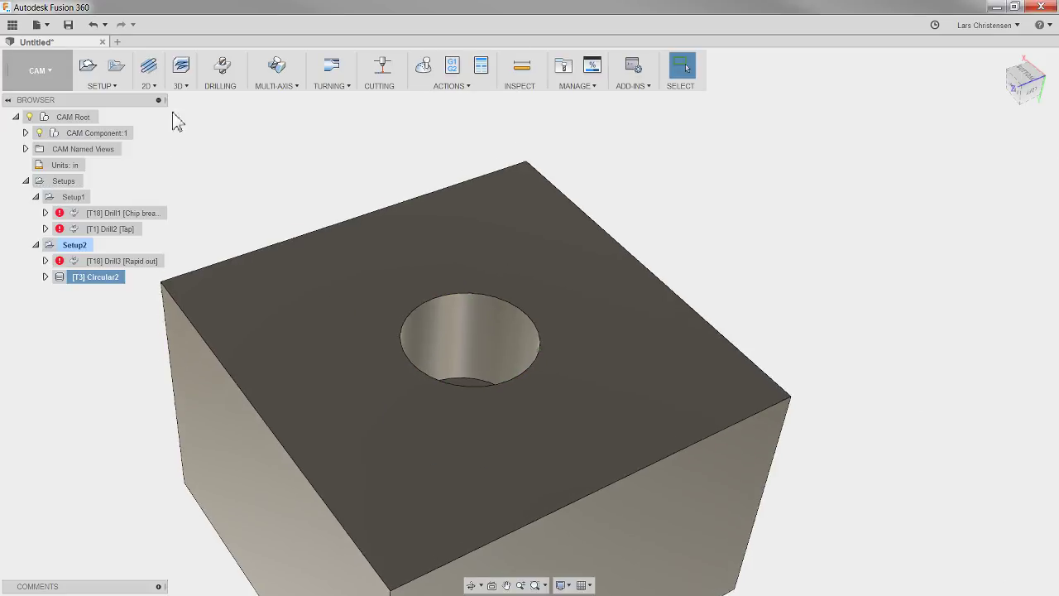
click(154, 86)
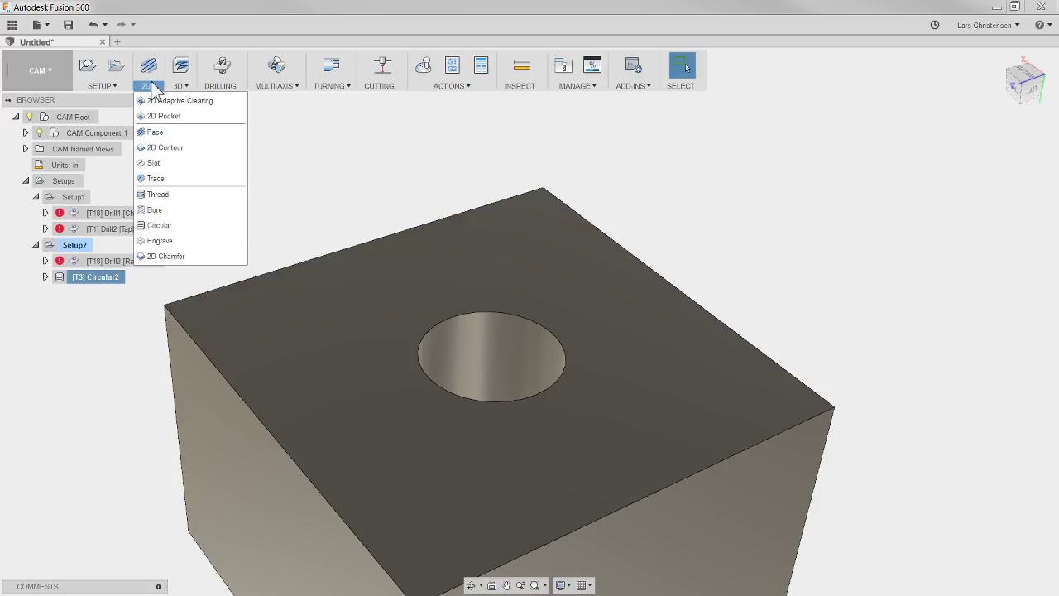
click(175, 196)
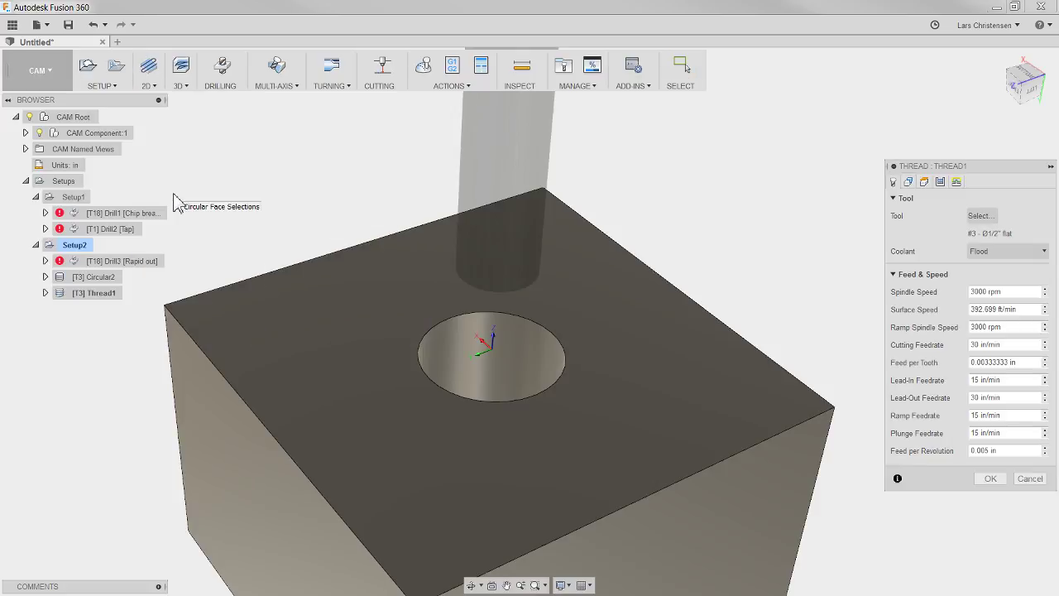
click(1034, 485)
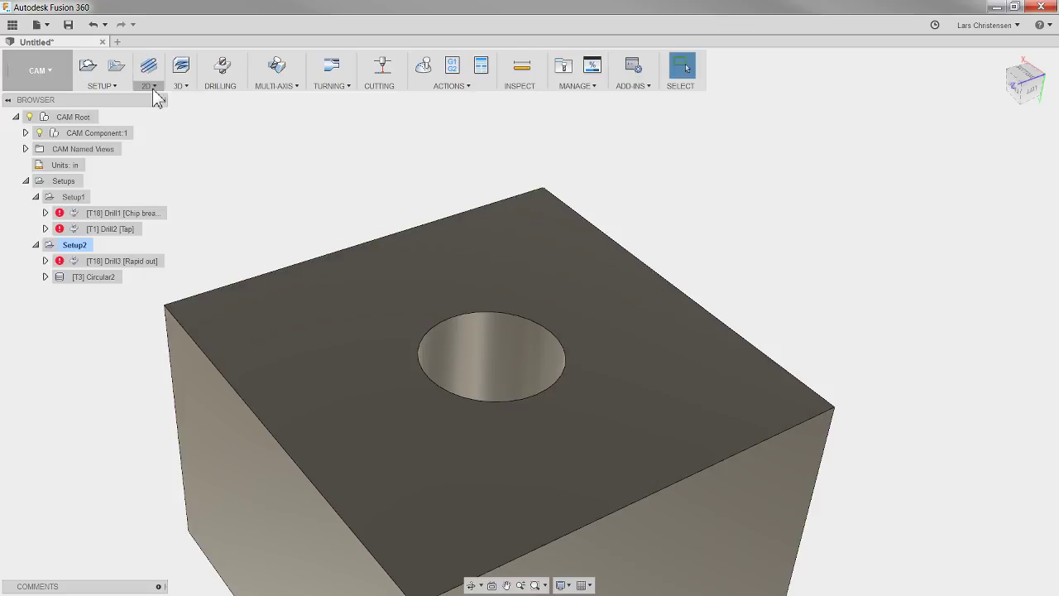
Start a 2D Thread operation in the second setup and add a new mill tool of type Thread mill to the document's tool library.
click(147, 86)
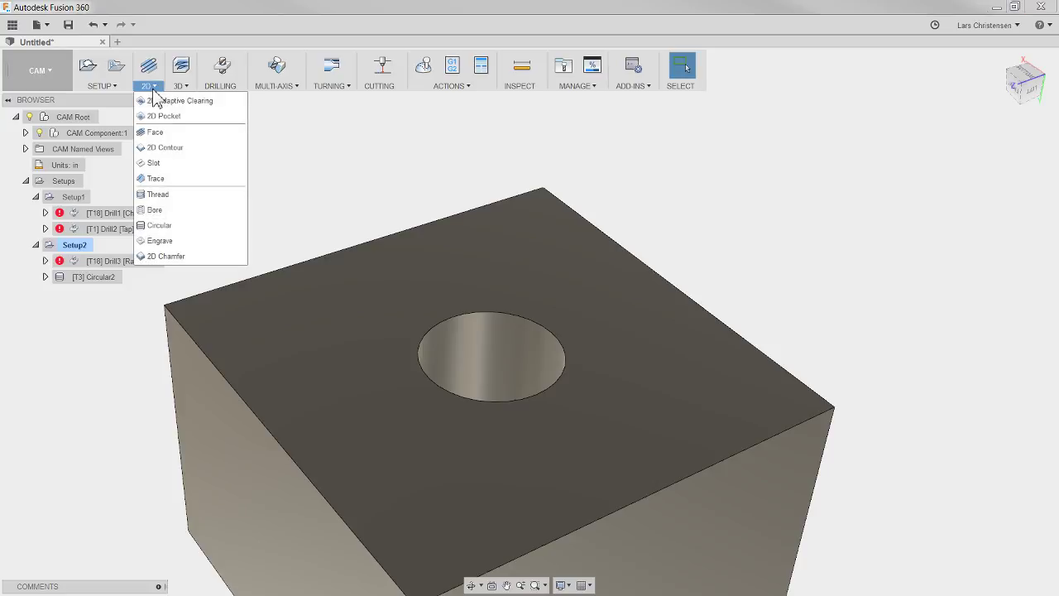
click(182, 197)
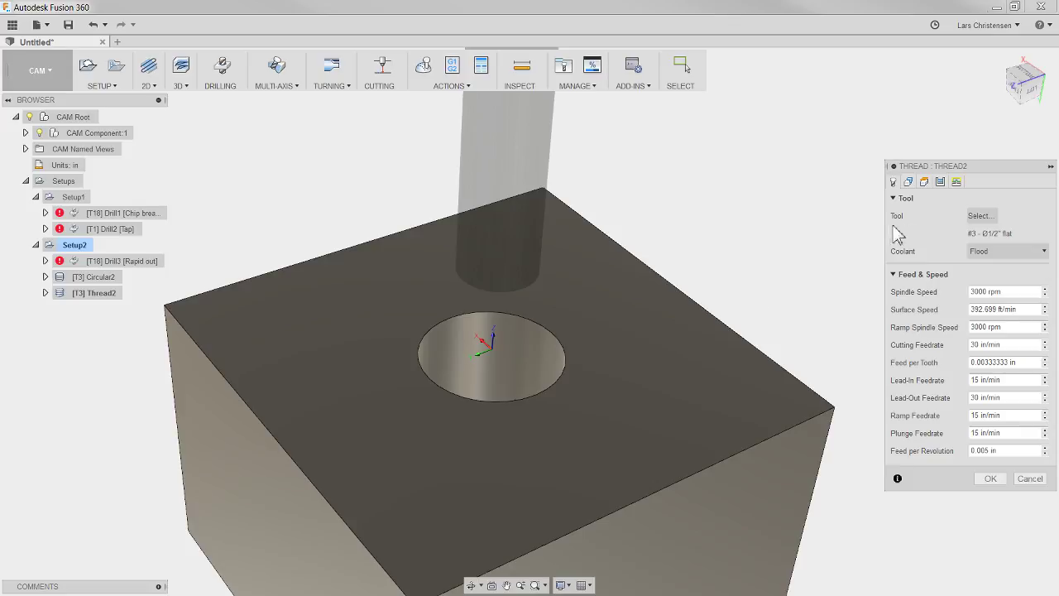
click(981, 216)
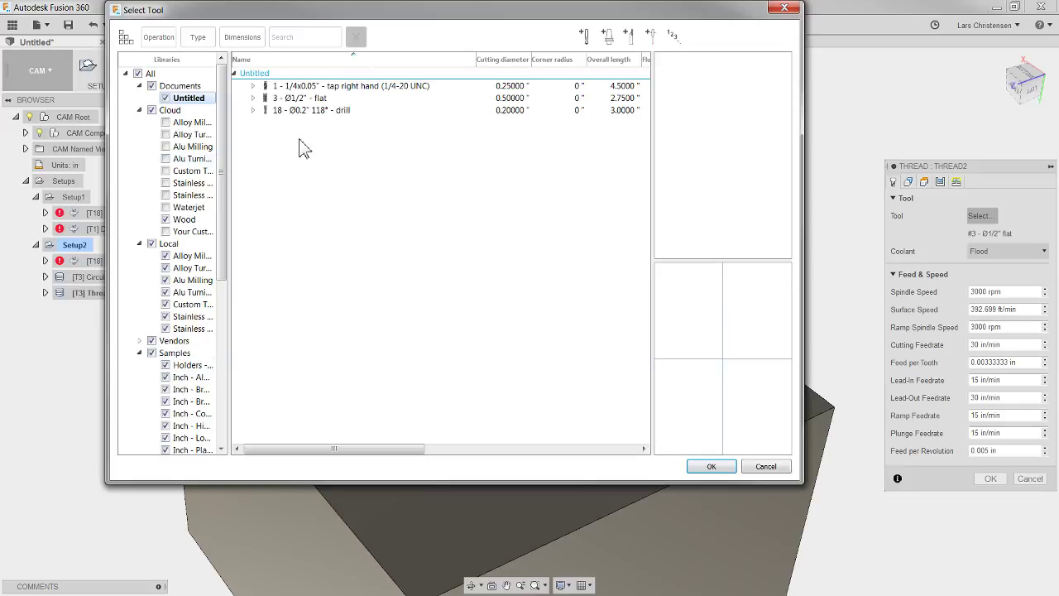
click(586, 38)
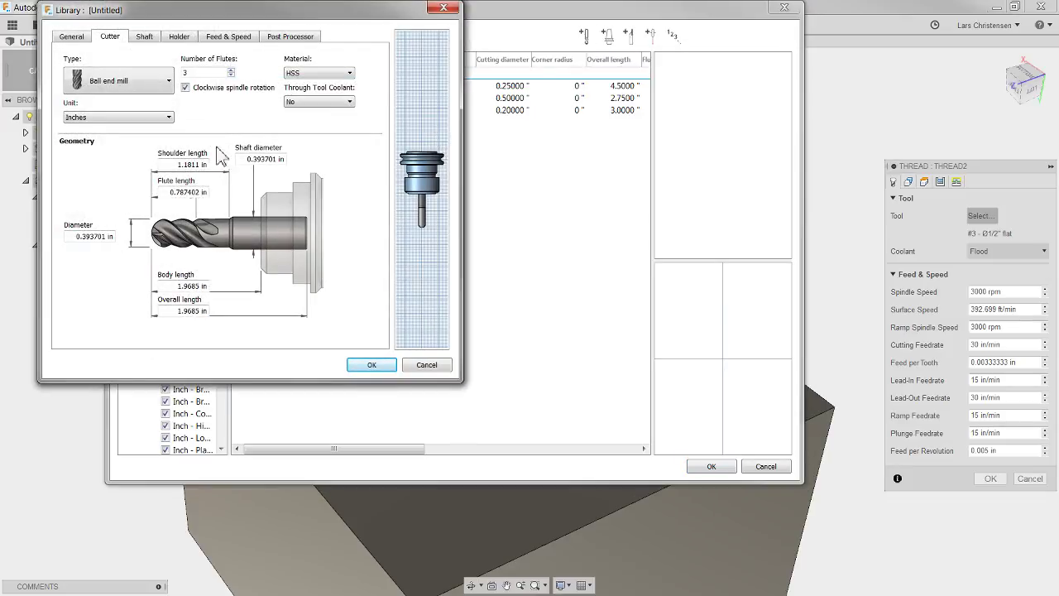
click(125, 86)
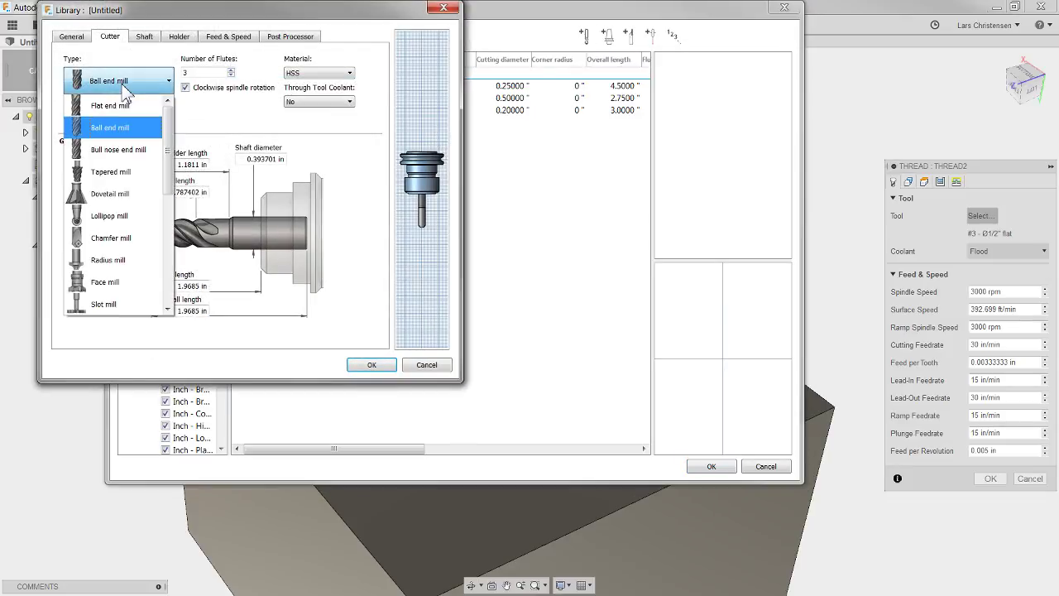
scroll(137, 115, down, 5)
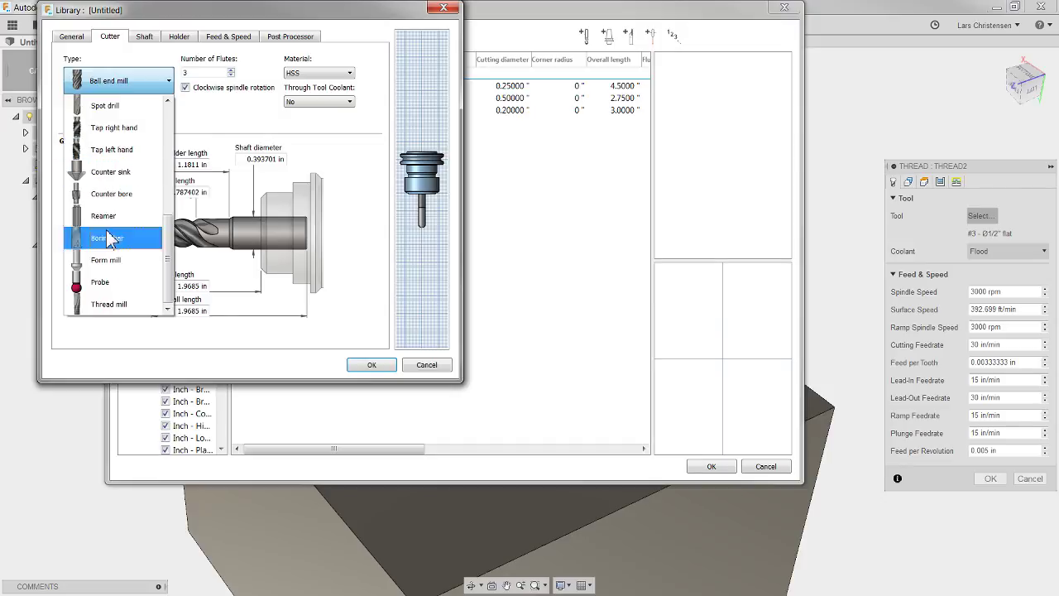
click(130, 308)
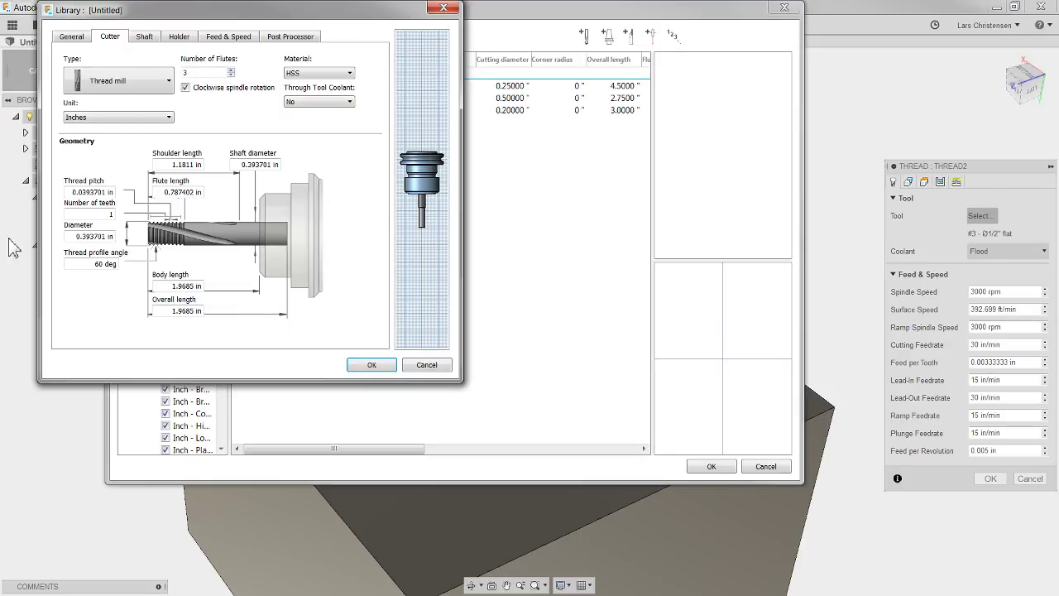
Set the thread mill's diameter to .625 in and thread pitch to .0822 in, and use it for the Thread operation.
drag(75, 237, 123, 231)
text(.625)
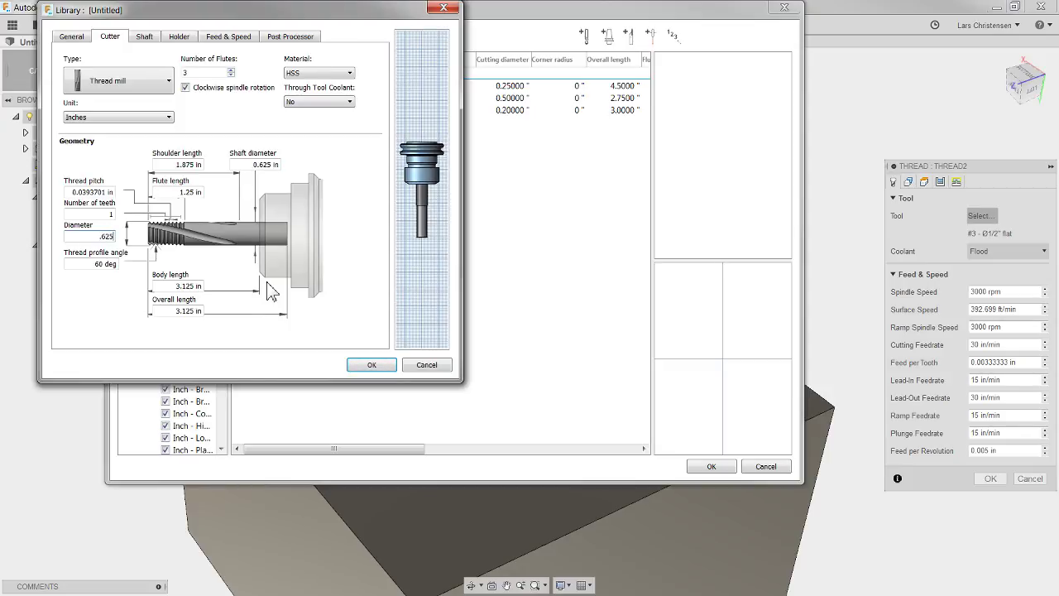
drag(73, 193, 116, 195)
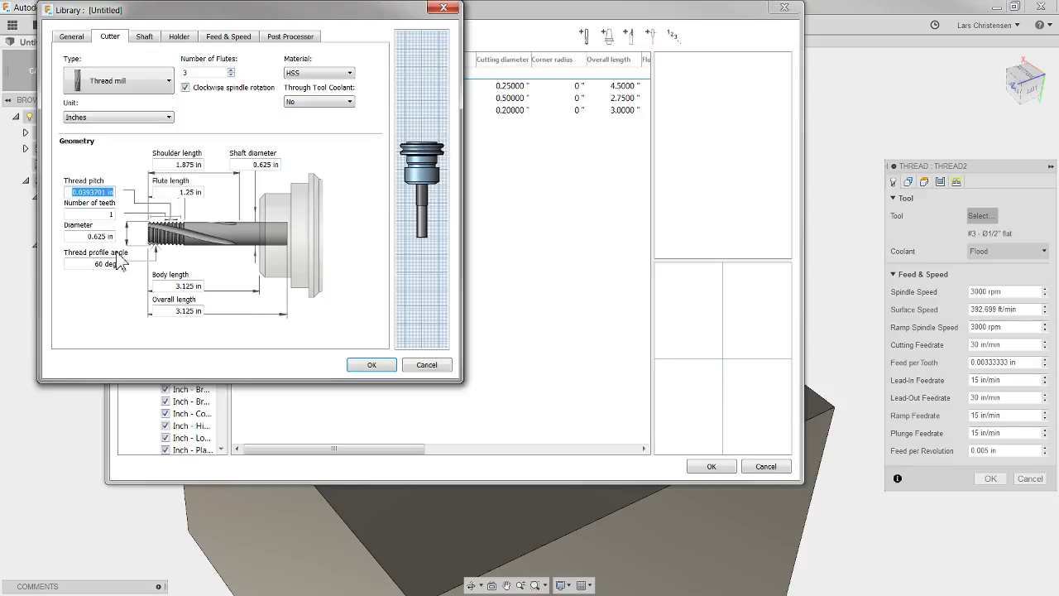
text(.082)
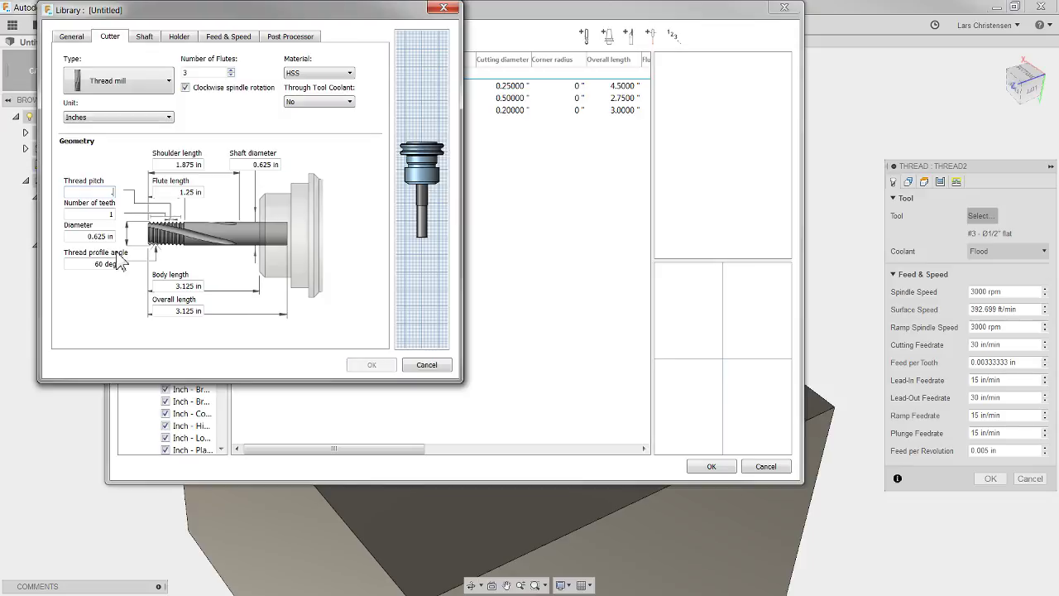
text(2)
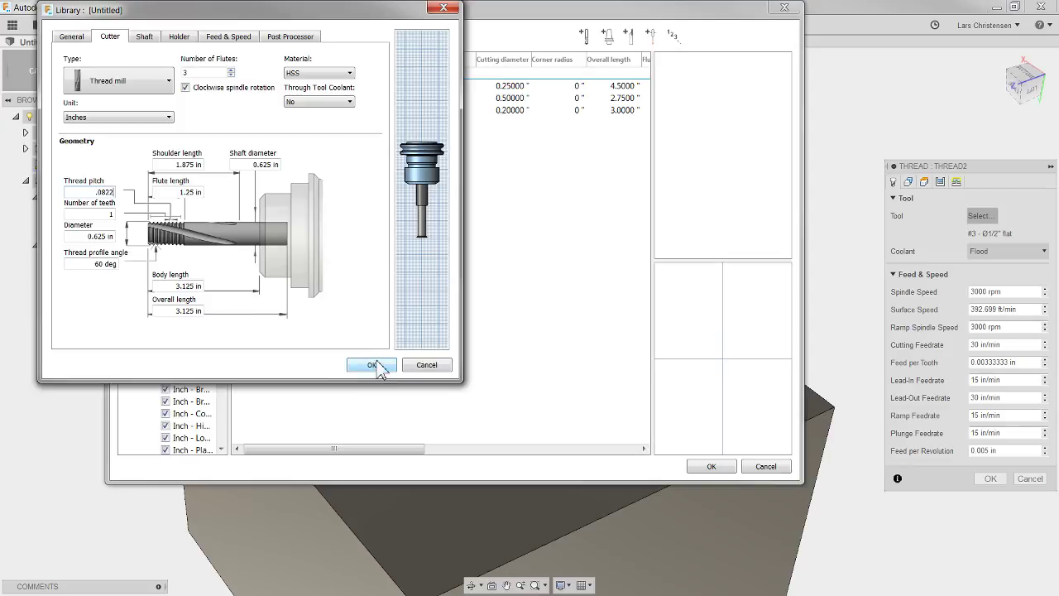
click(110, 213)
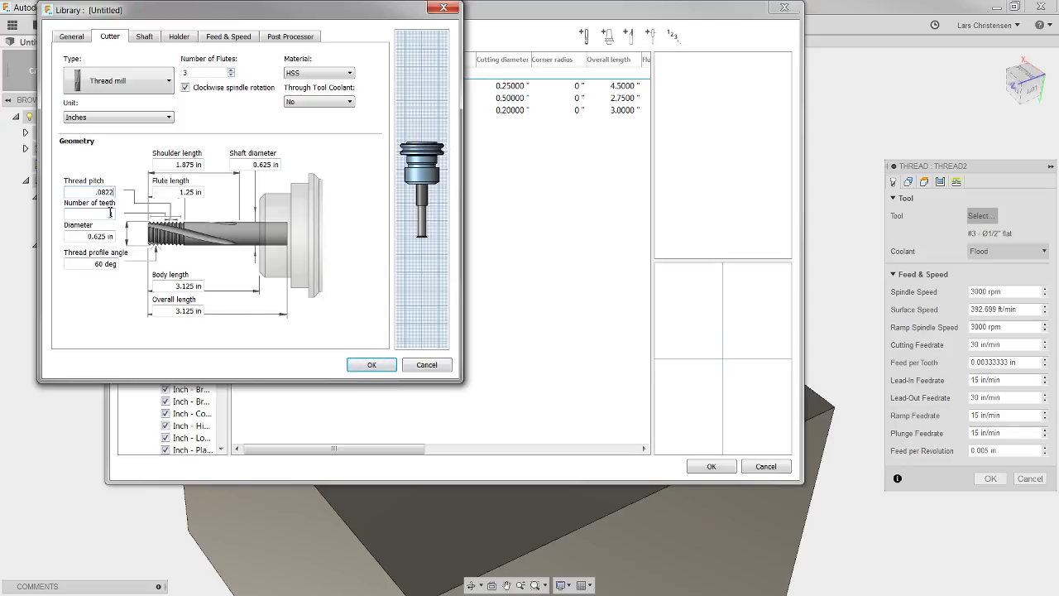
click(374, 366)
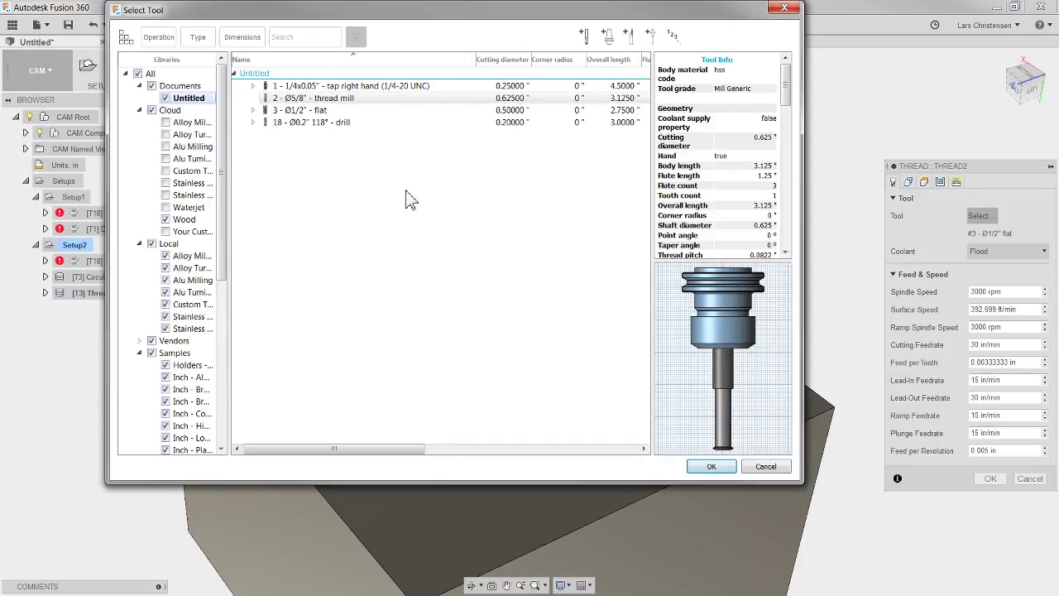
click(708, 466)
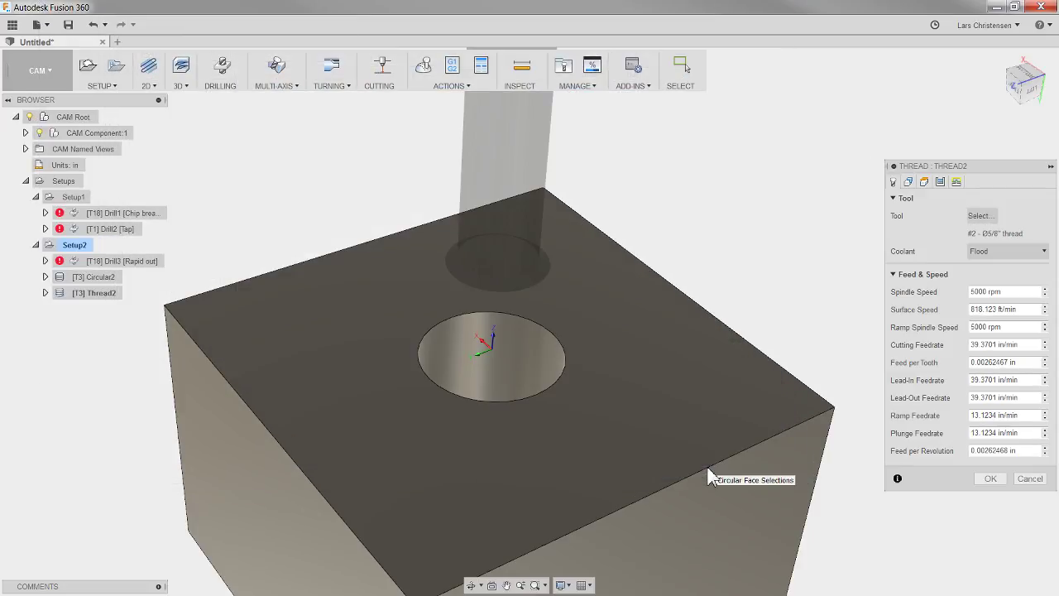
Select the large hole's cylindrical face as the Thread operation's geometry.
shift+middle_drag(645, 384, 452, 265)
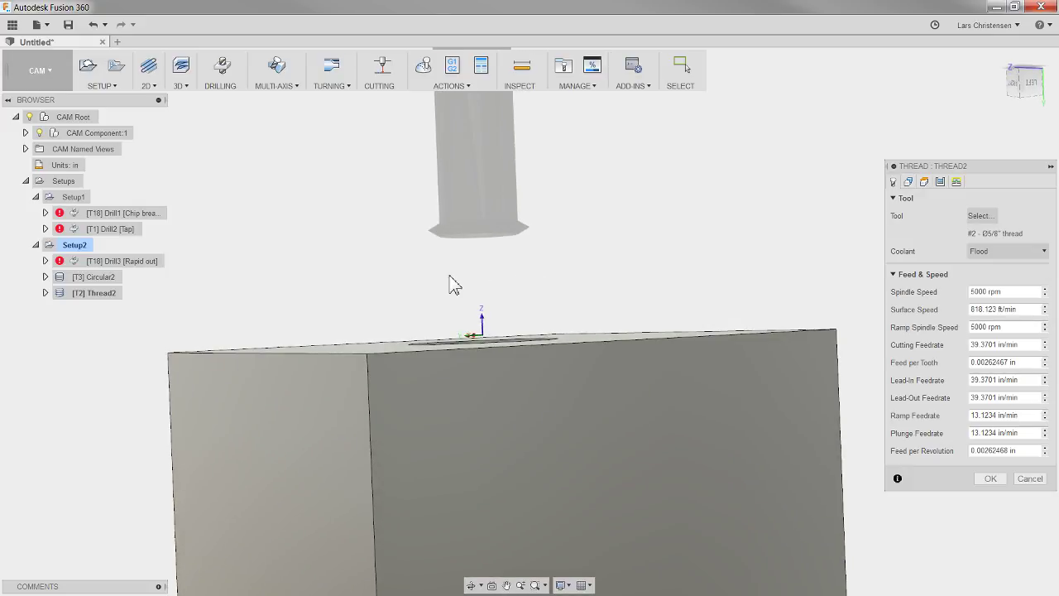
shift+middle_drag(745, 239, 526, 239)
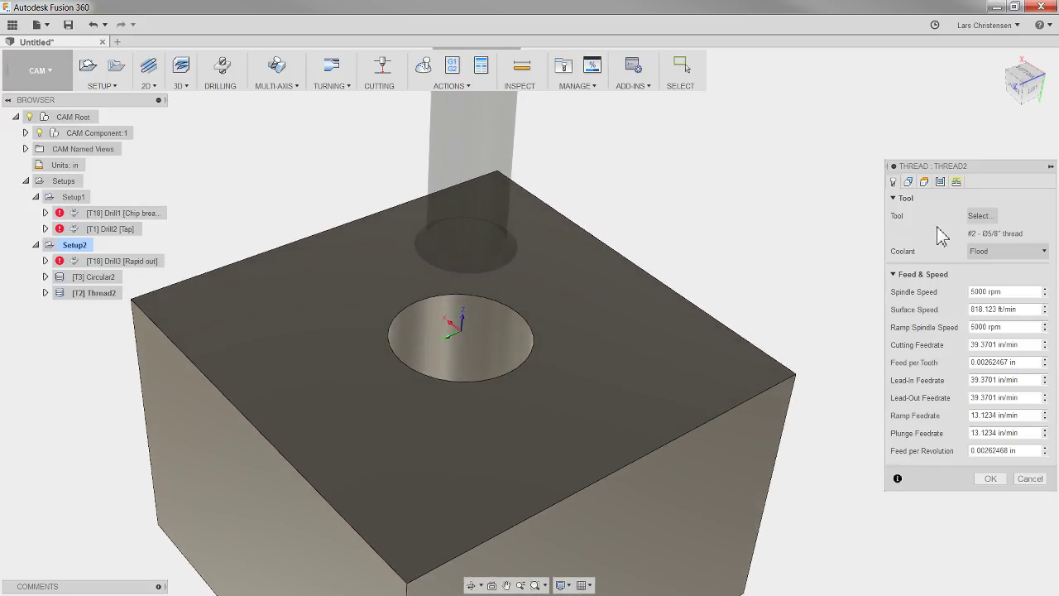
click(908, 182)
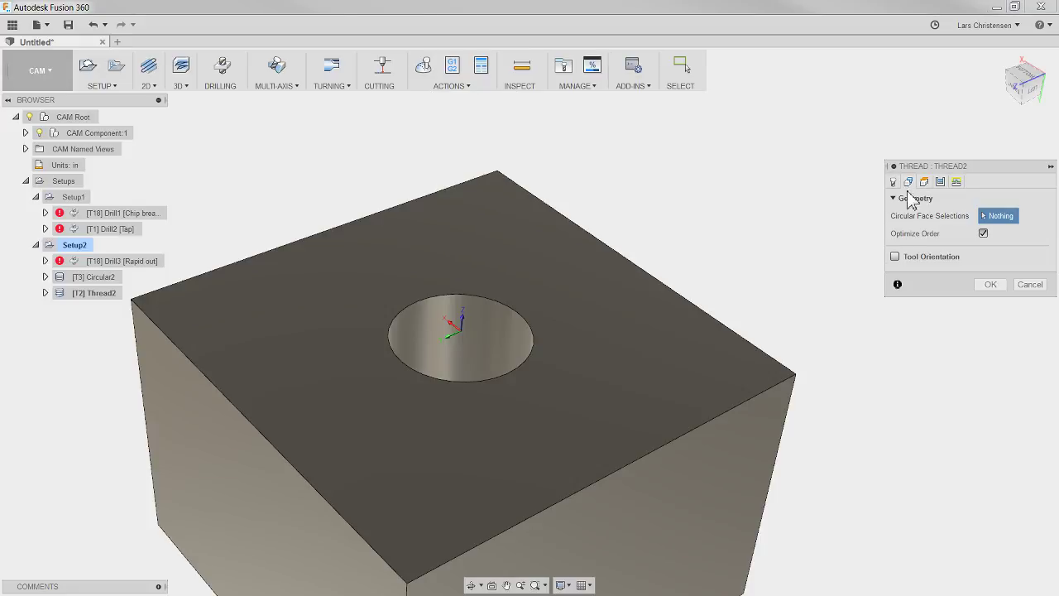
click(494, 347)
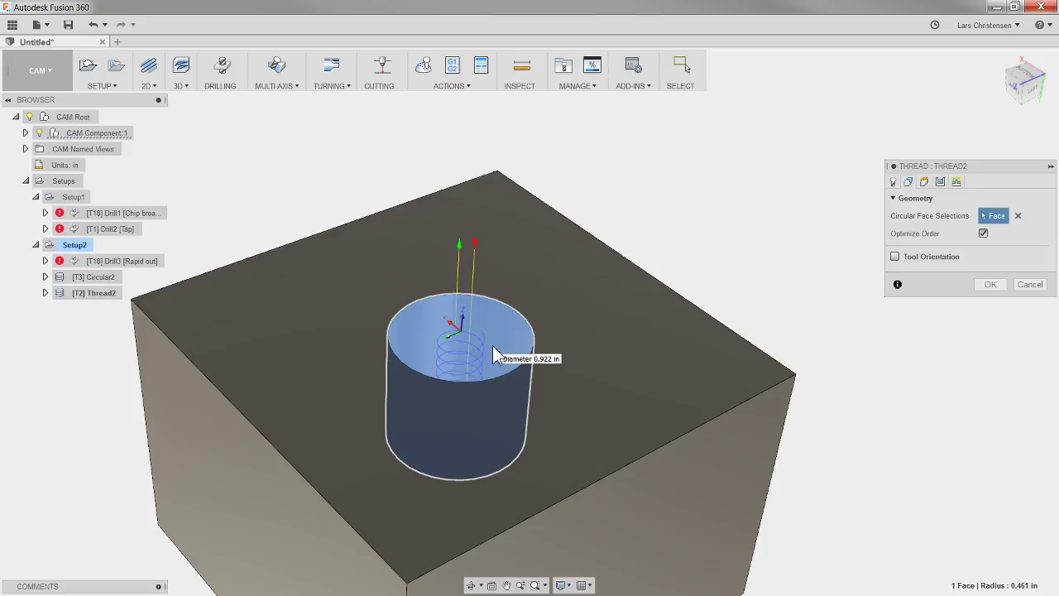
Check the Thread operation's pass settings, including the Pitch Diameter Offset, and accept the operation.
shift+middle_drag(474, 395, 456, 367)
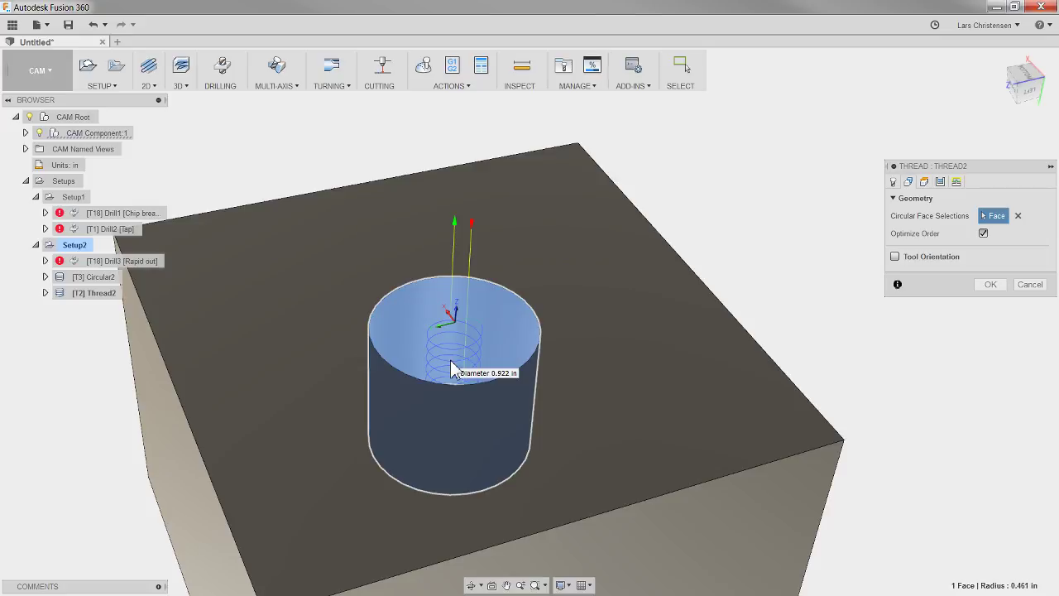
click(940, 182)
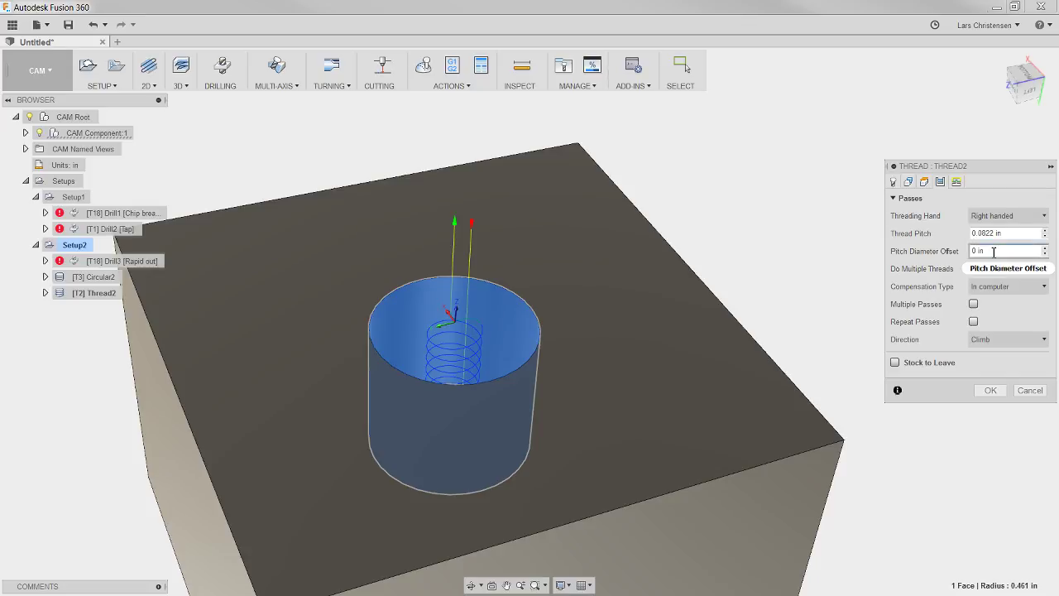
mouse_move(994, 251)
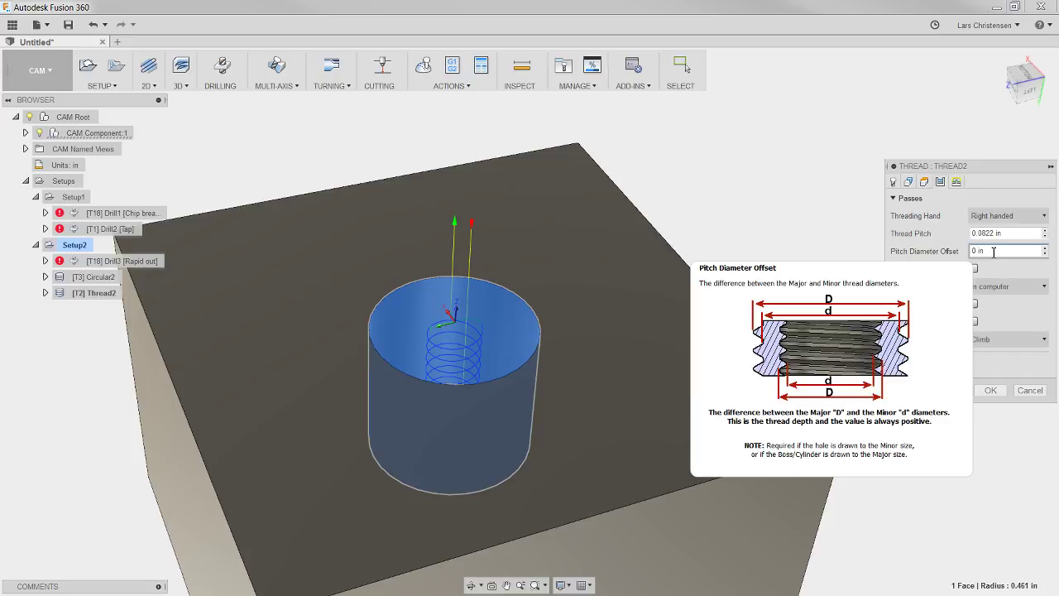
click(999, 396)
Simulate the second setup with non-transparent stock, playing the Thread operation at increased speed to inspect the cut in the large hole.
click(74, 245)
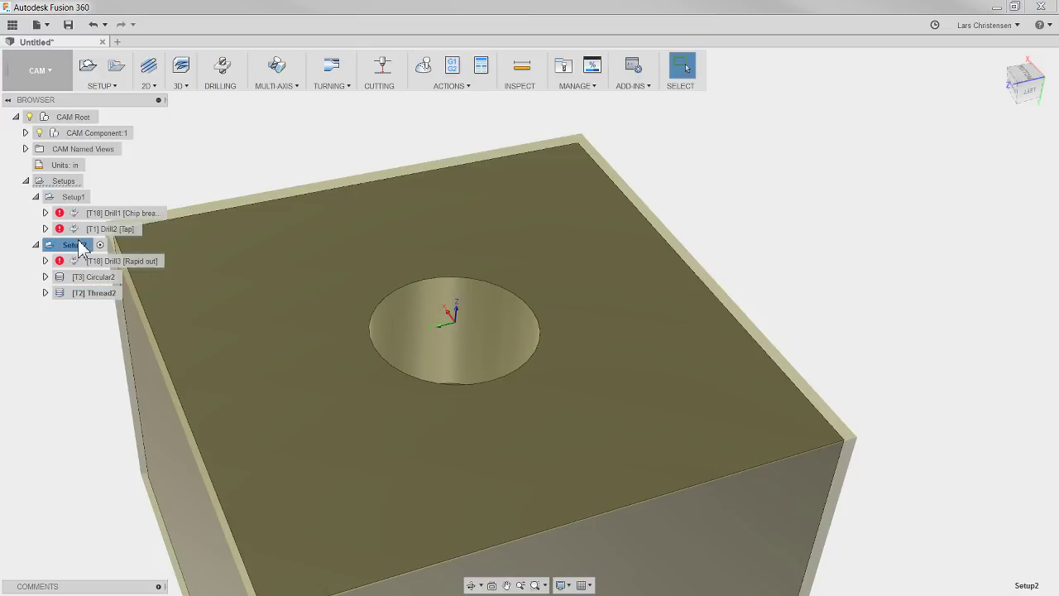
click(424, 68)
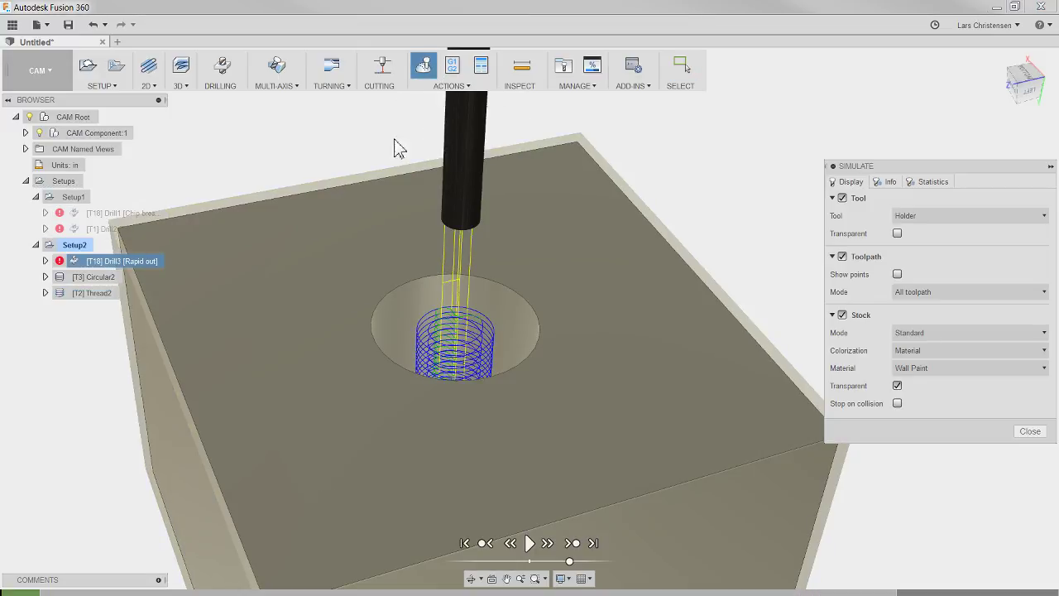
click(897, 385)
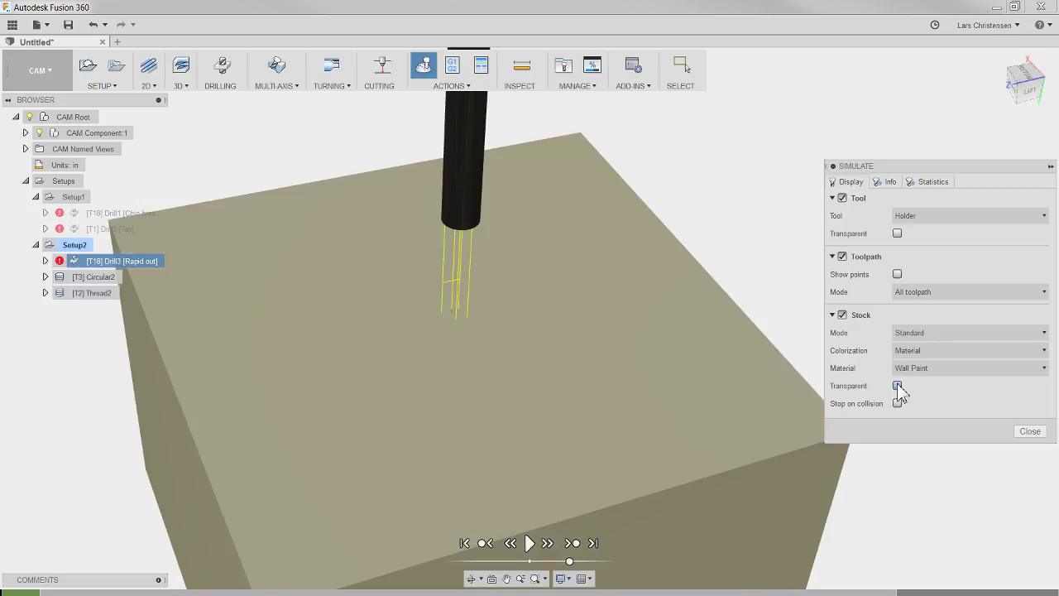
click(85, 292)
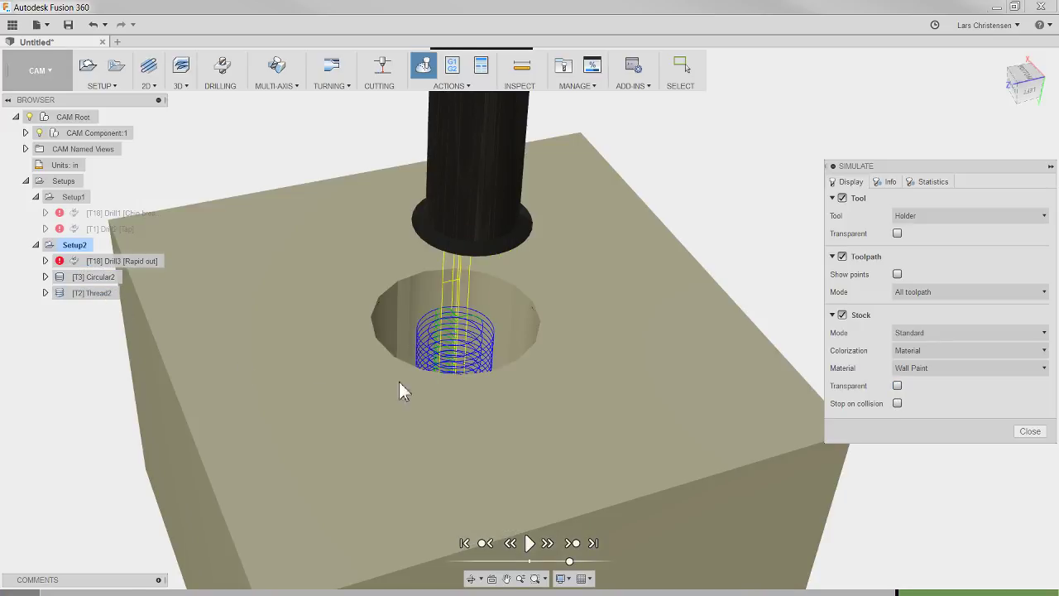
scroll(432, 335, up, 5)
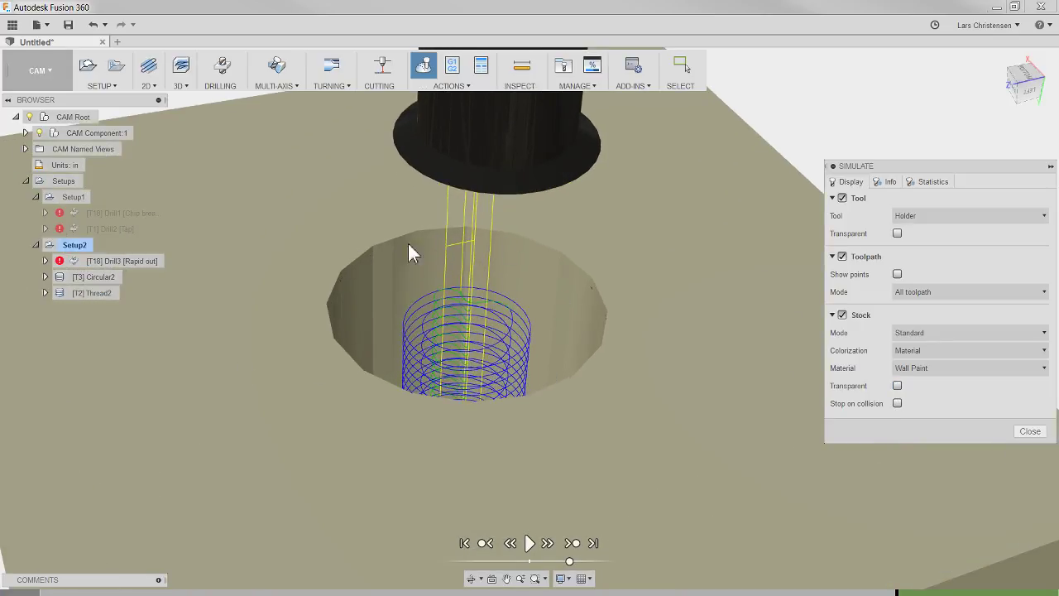
click(530, 543)
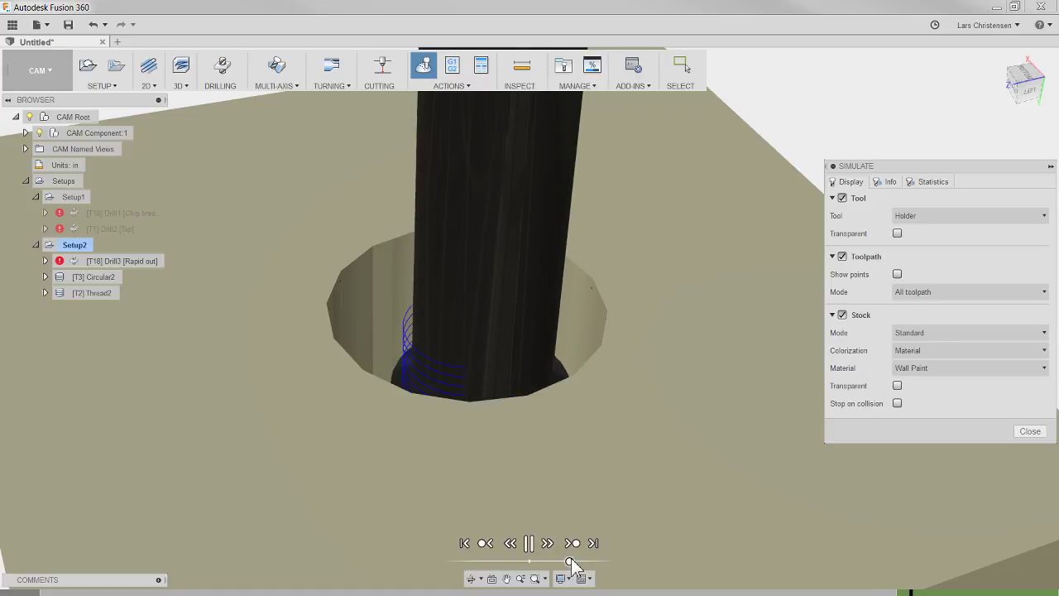
drag(570, 563, 584, 563)
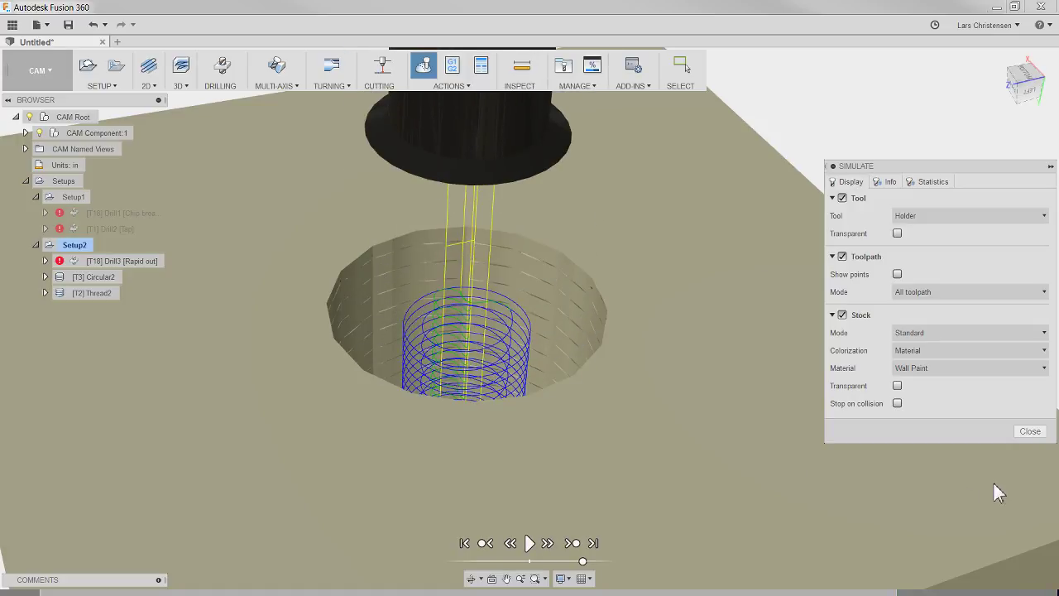
click(1030, 431)
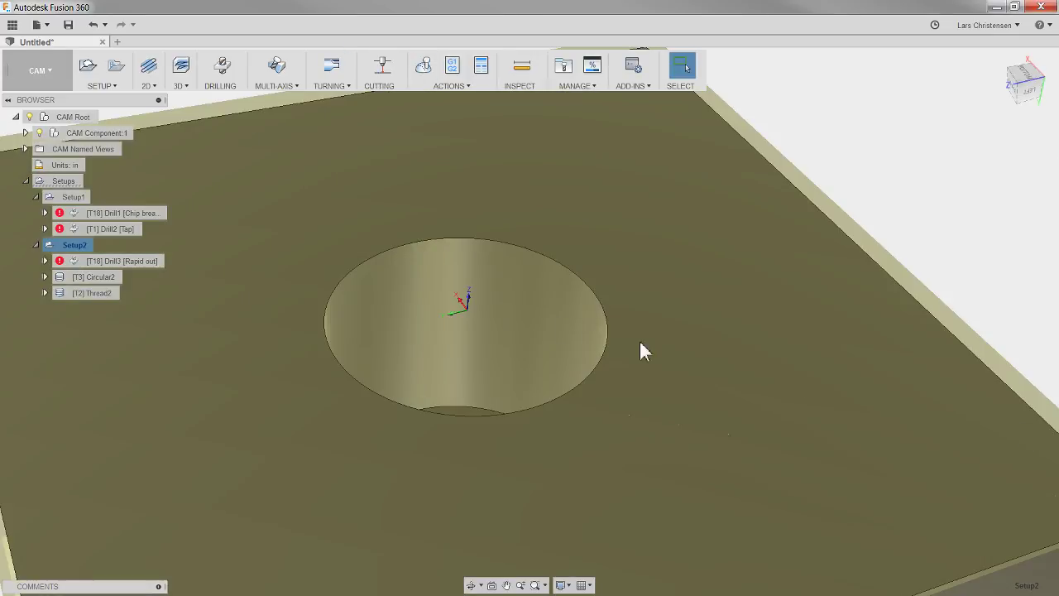
Edit the second setup's Thread operation to set the Pitch Diameter Offset to (1-.922)/2.
right_click(126, 293)
click(147, 26)
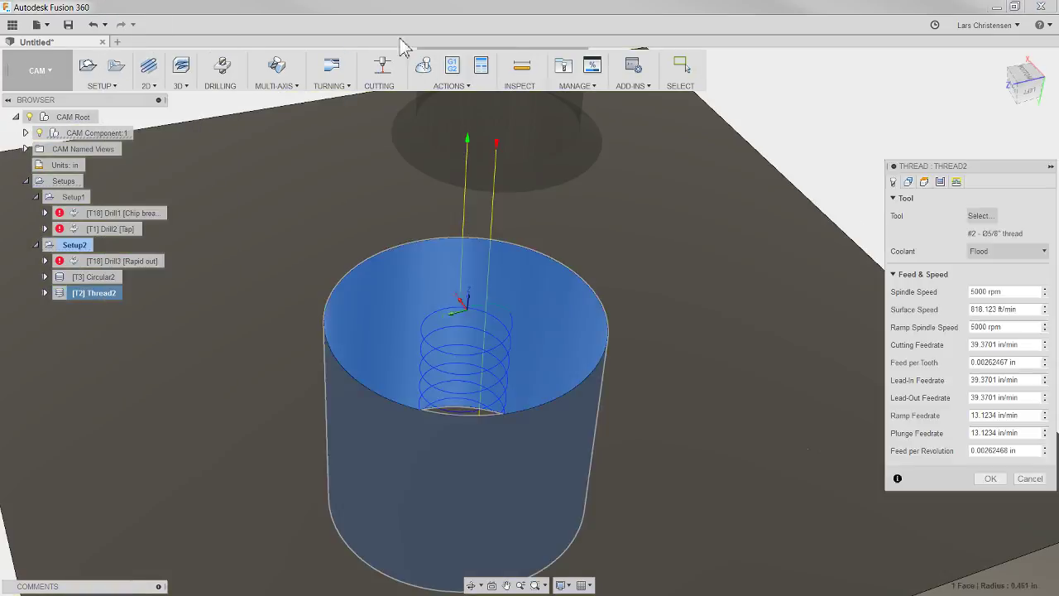
click(941, 182)
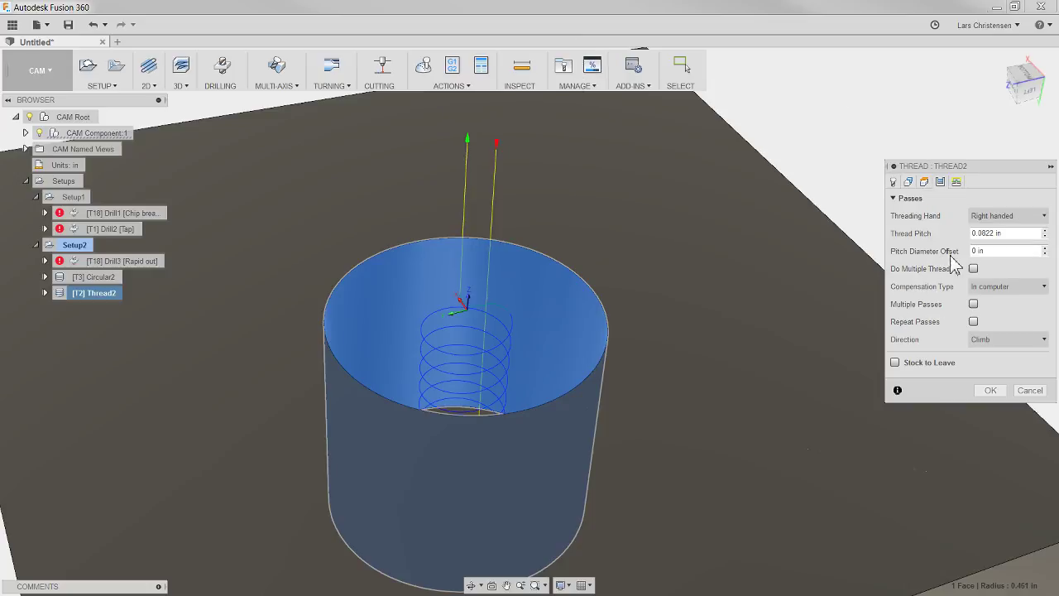
click(993, 250)
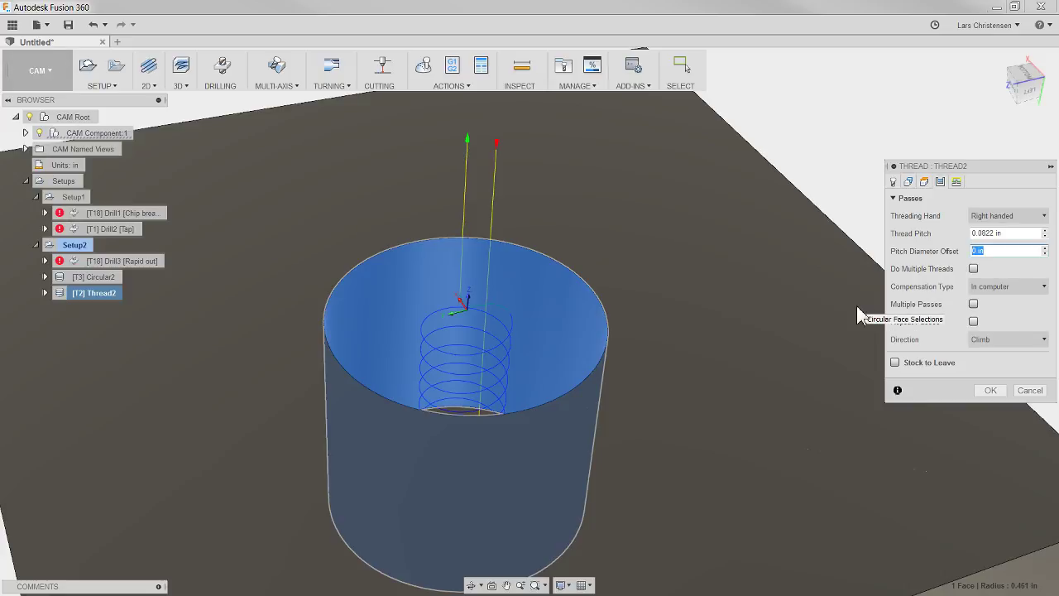
text(.032)
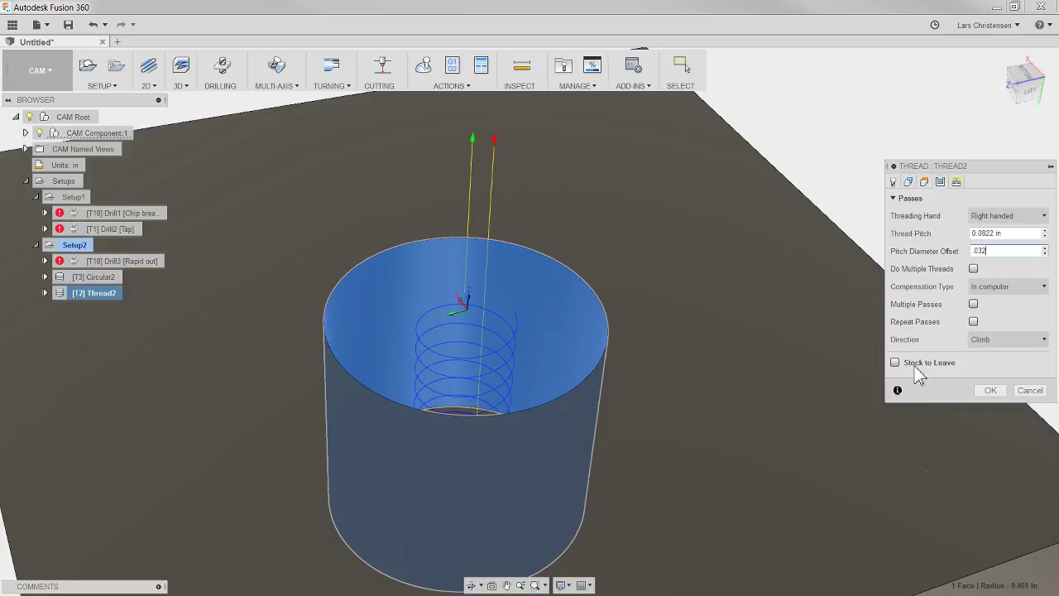
drag(1000, 250, 958, 251)
text((1-.922)/2)
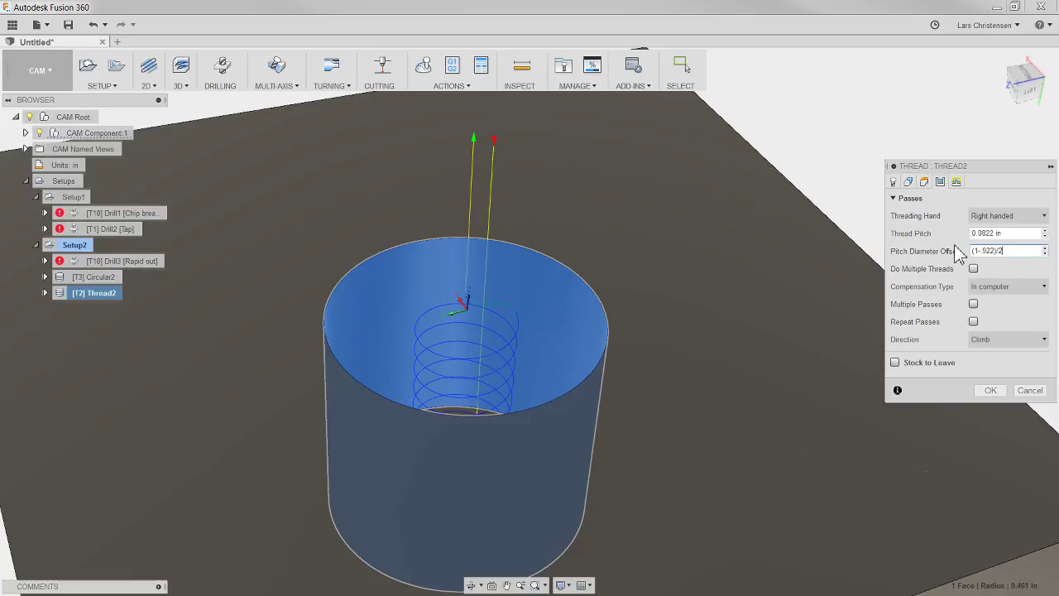
key(Return)
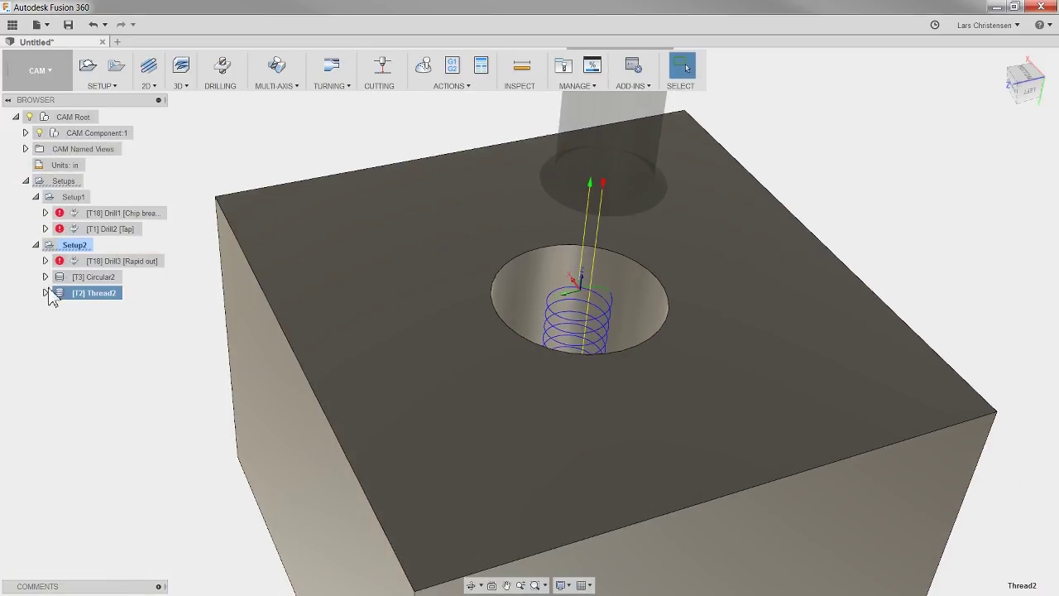
Simulate the second setup again from the Thread operation and examine the thread cut into the large hole's wall up close.
click(73, 247)
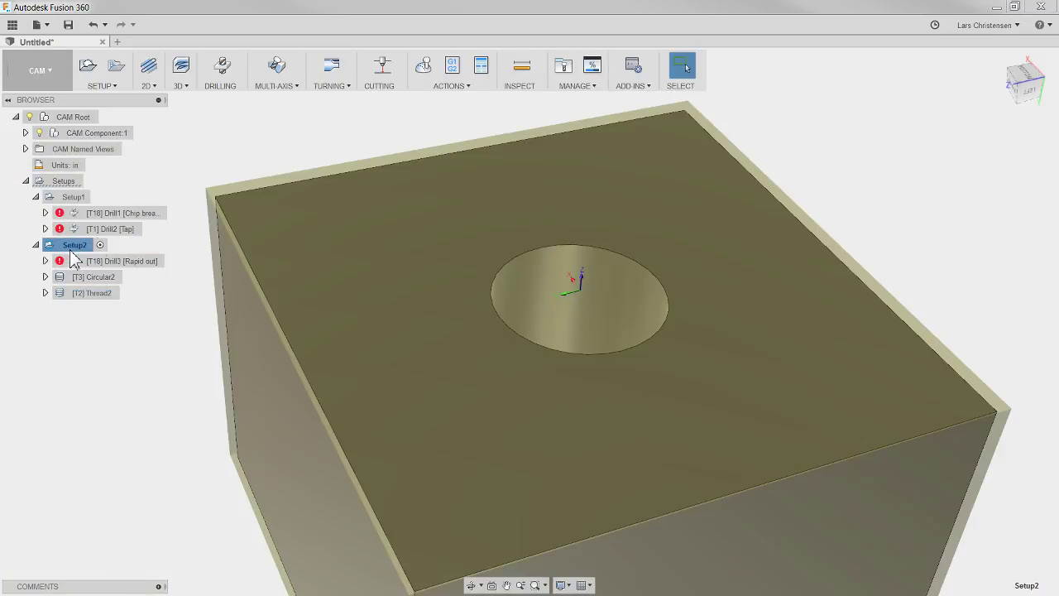
click(424, 73)
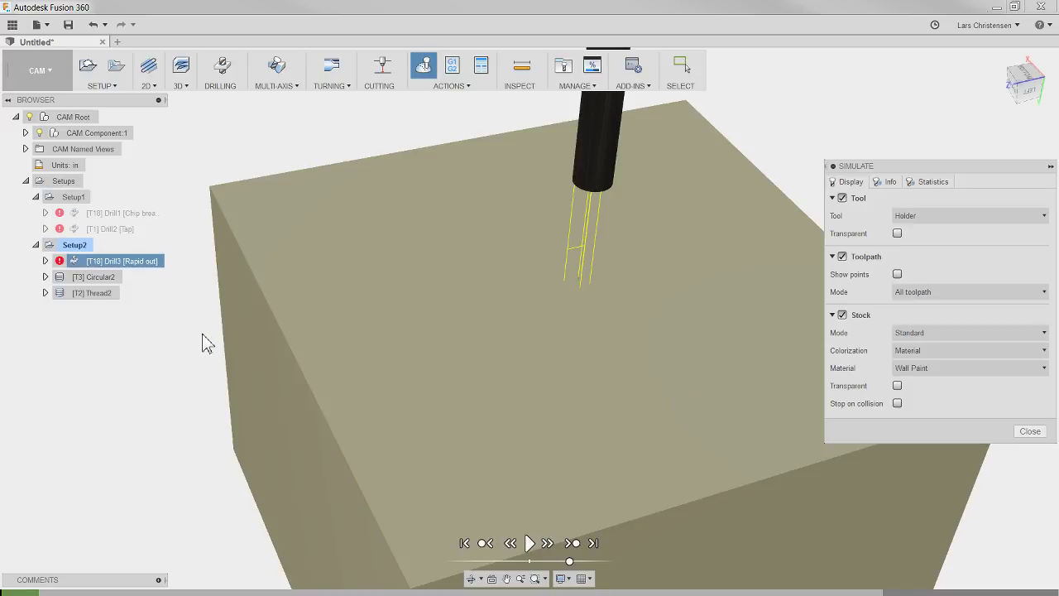
click(103, 296)
scroll(653, 434, up, 3)
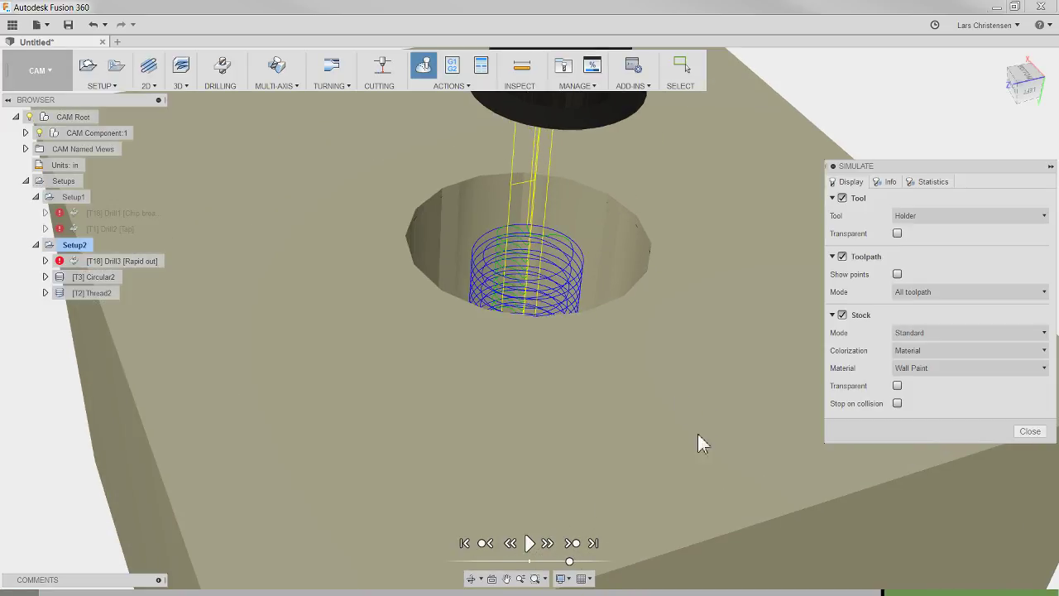
click(529, 543)
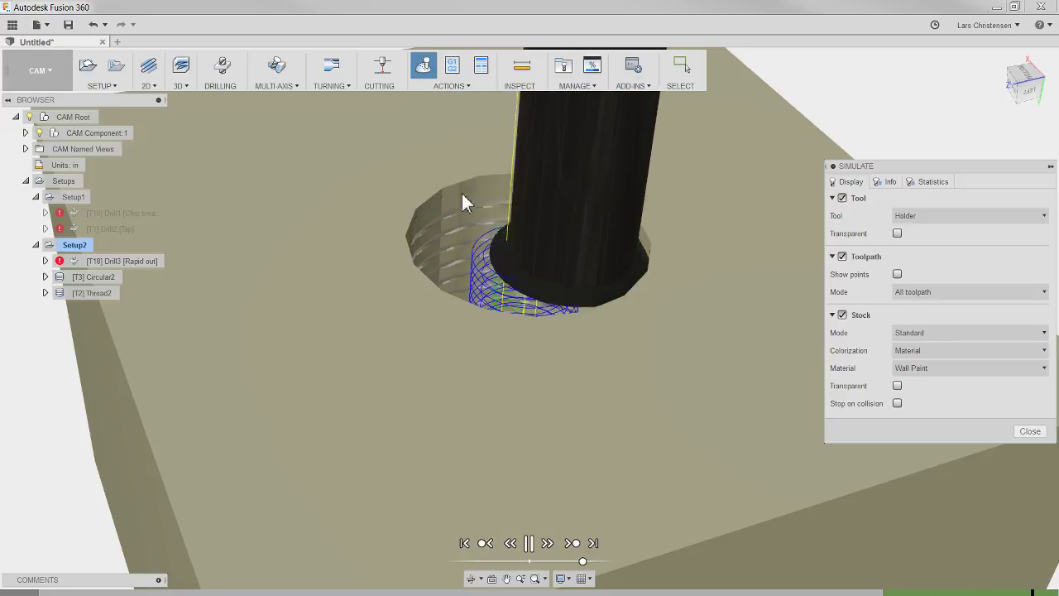
scroll(541, 195, up, 3)
scroll(541, 195, up, 2)
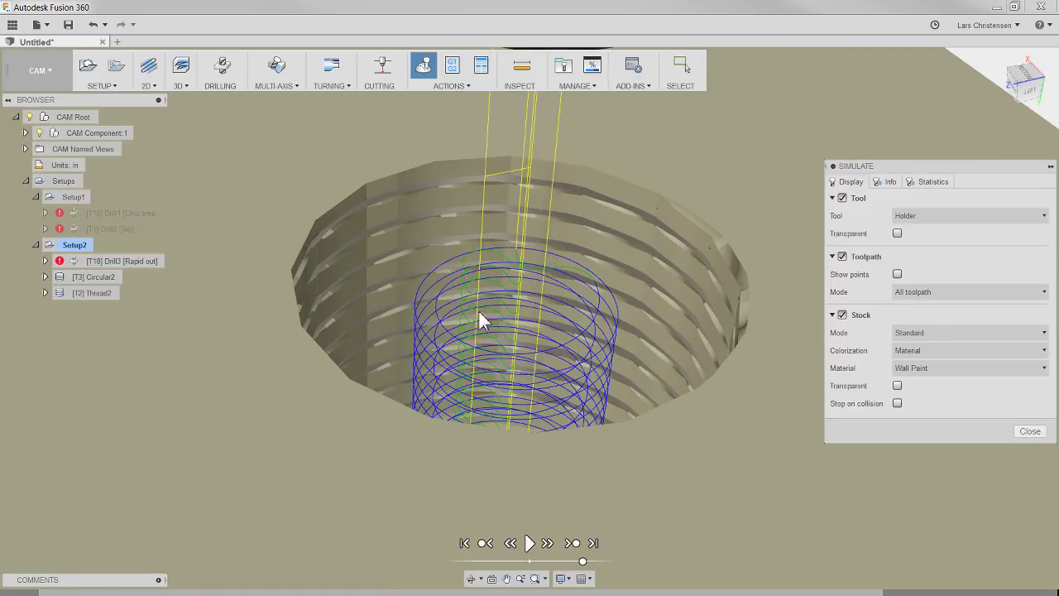
scroll(487, 285, down, 5)
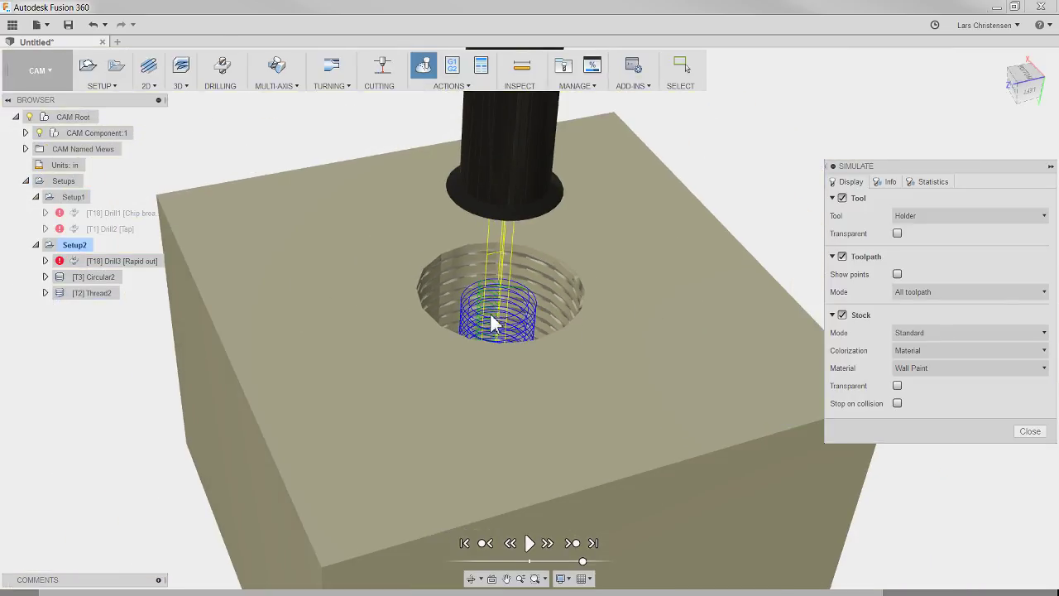
click(1030, 431)
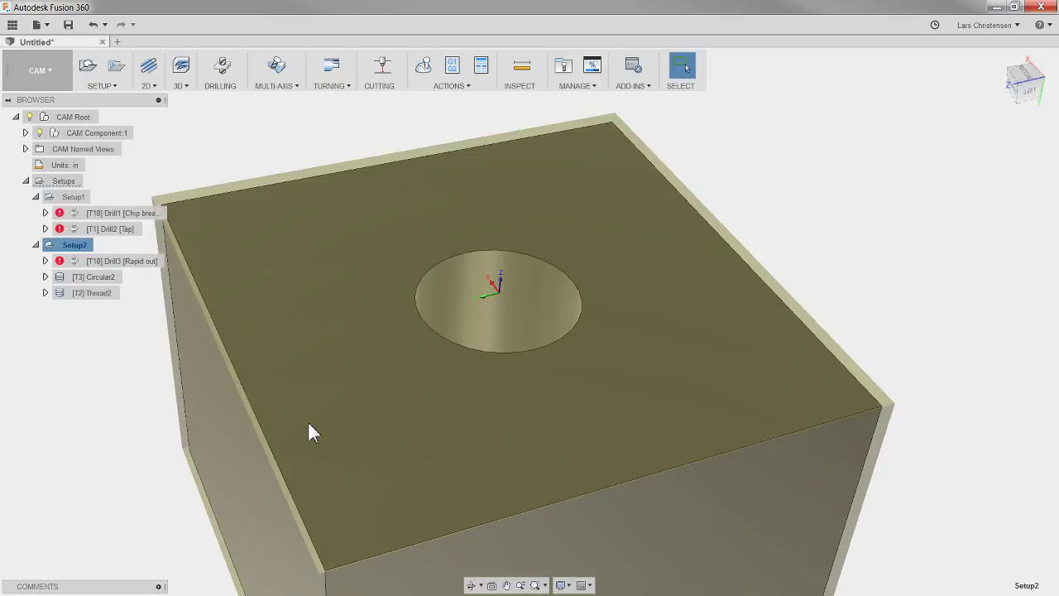
Clear the selection and inspect the three small holes on the opposite face, returning to the large hole.
click(130, 443)
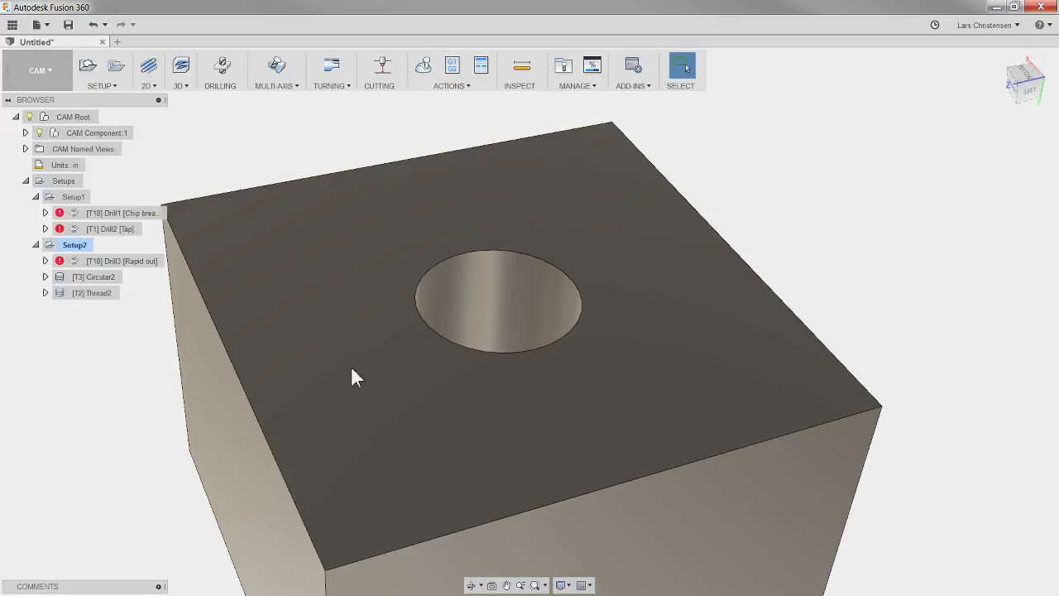
shift+middle_drag(444, 398, 666, 342)
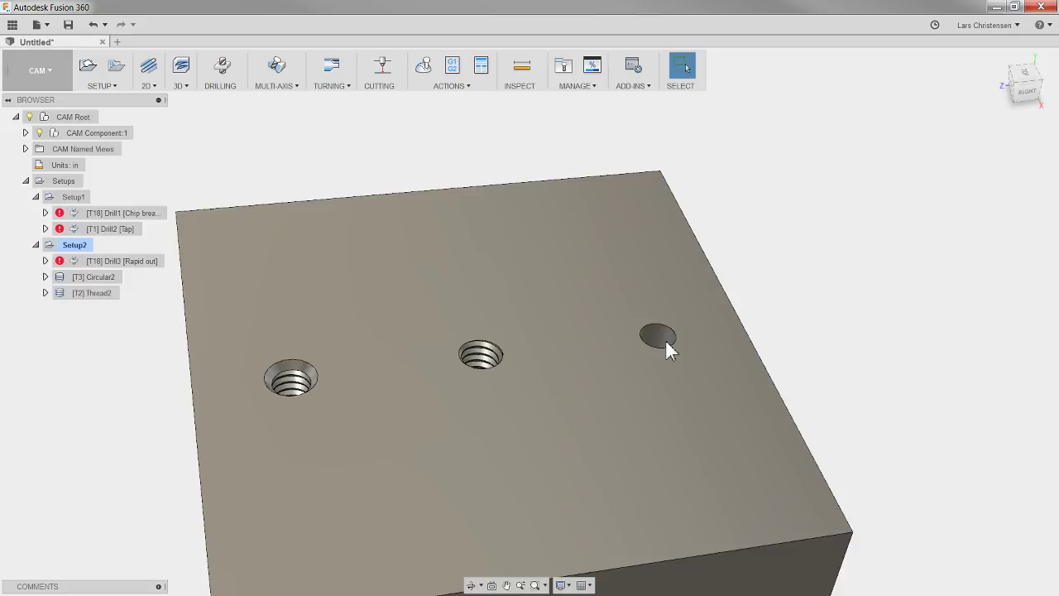
shift+middle_drag(665, 339, 416, 272)
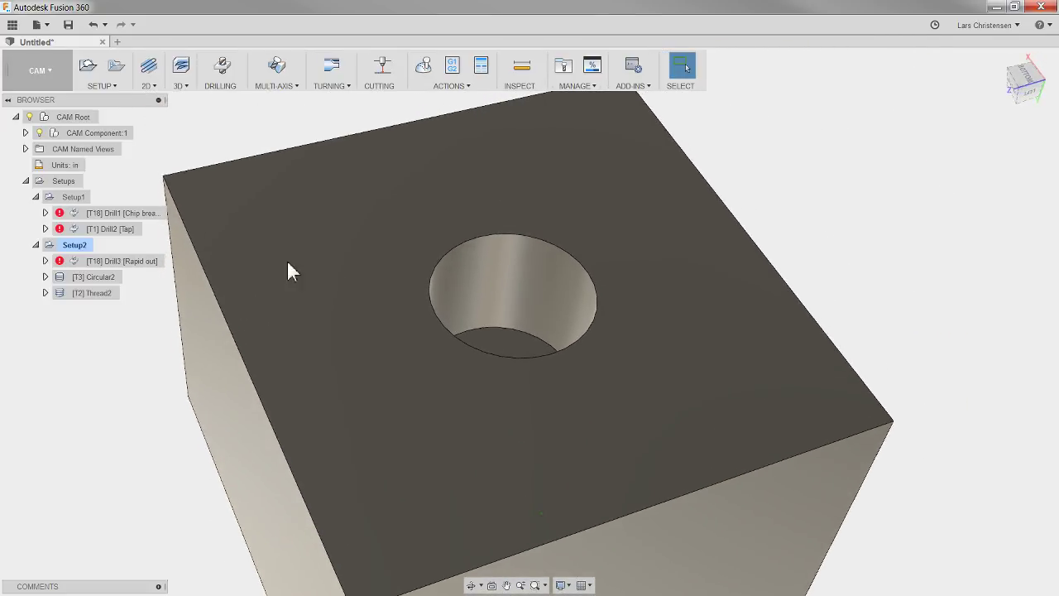
Review the Circular toolpath and the Thread operation's Pitch Diameter Offset in the second setup, leaving the settings without changes.
click(89, 276)
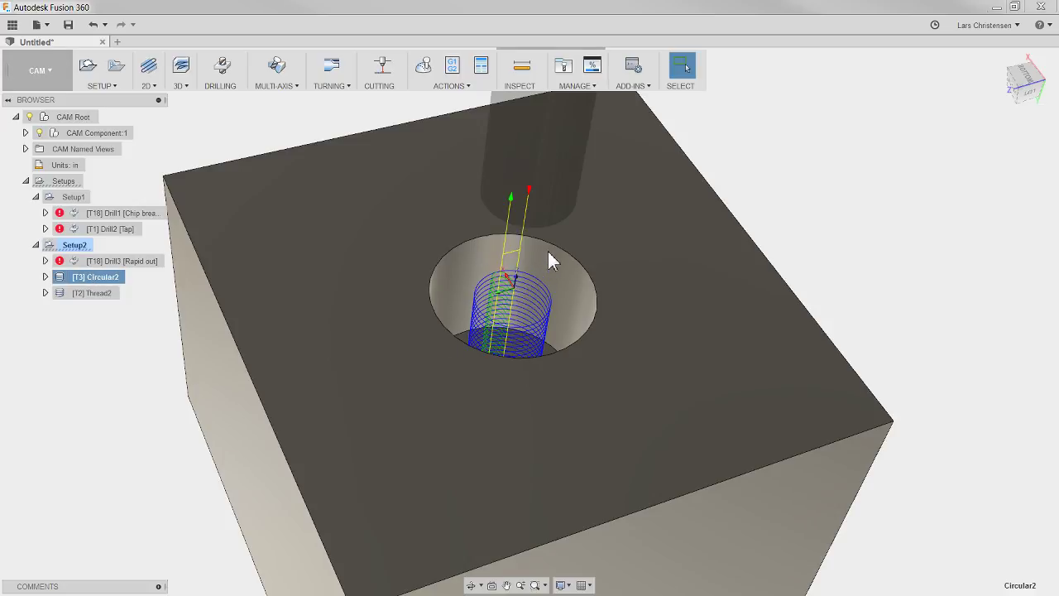
click(93, 294)
right_click(98, 296)
click(132, 15)
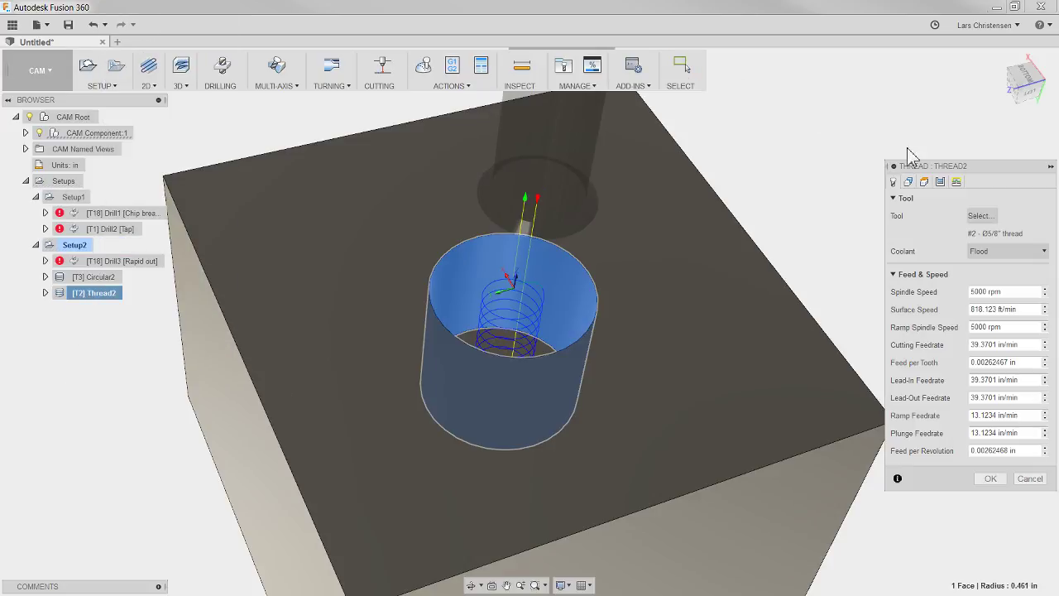
click(956, 181)
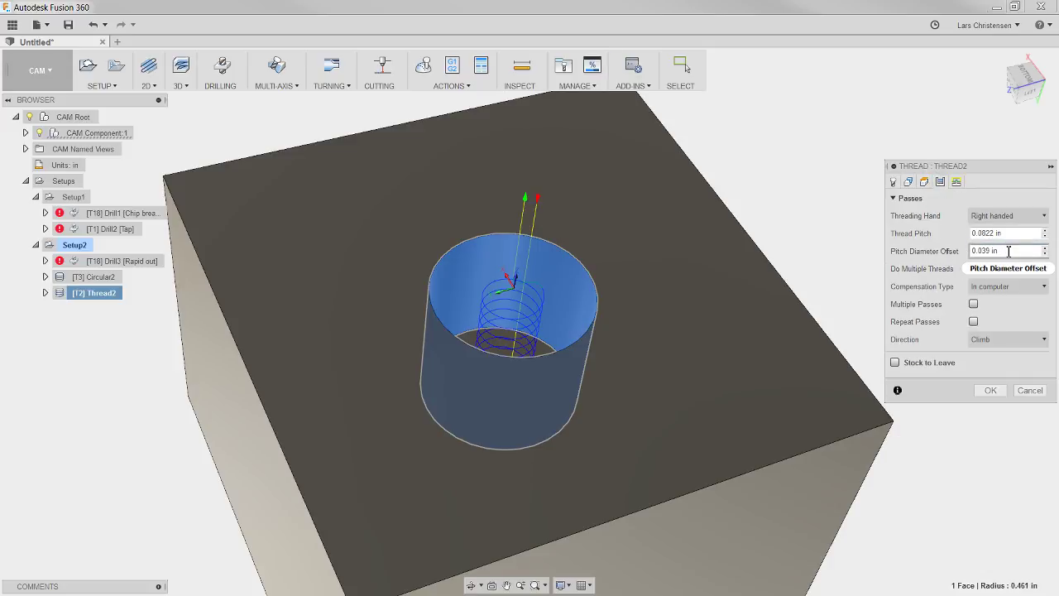
mouse_move(1008, 251)
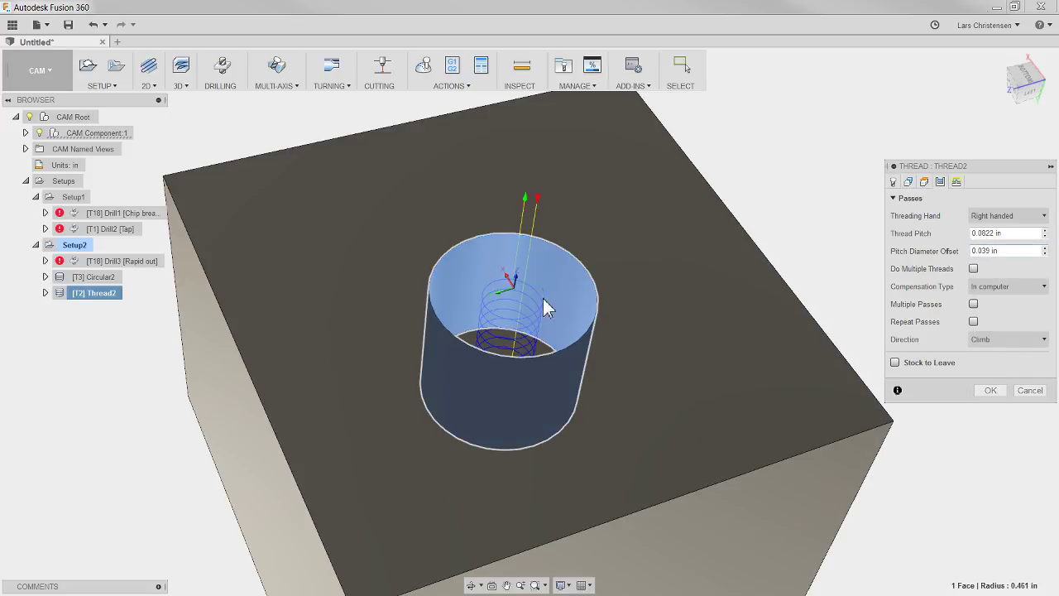
click(1030, 390)
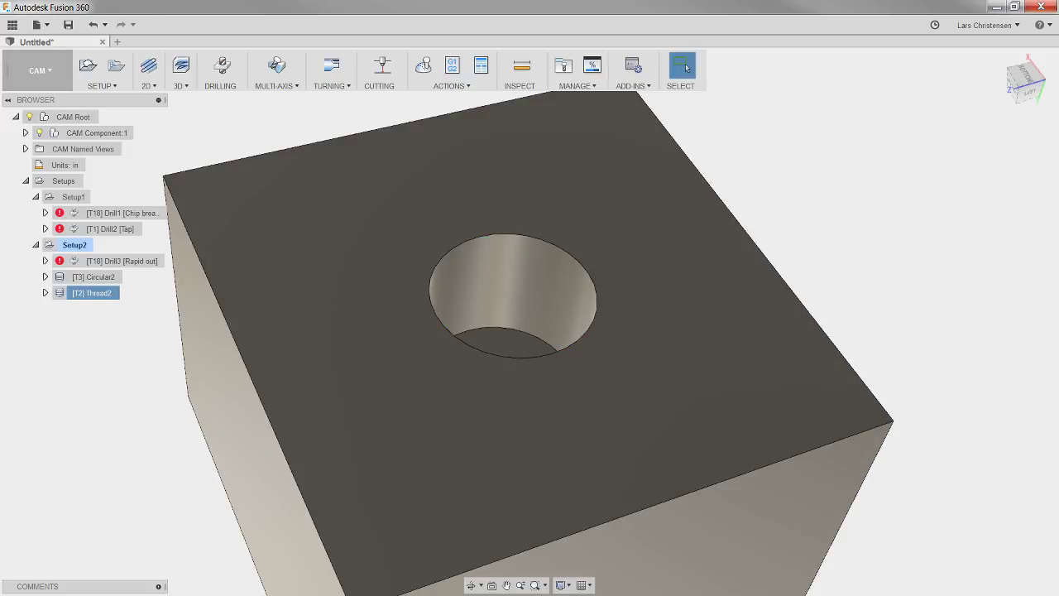